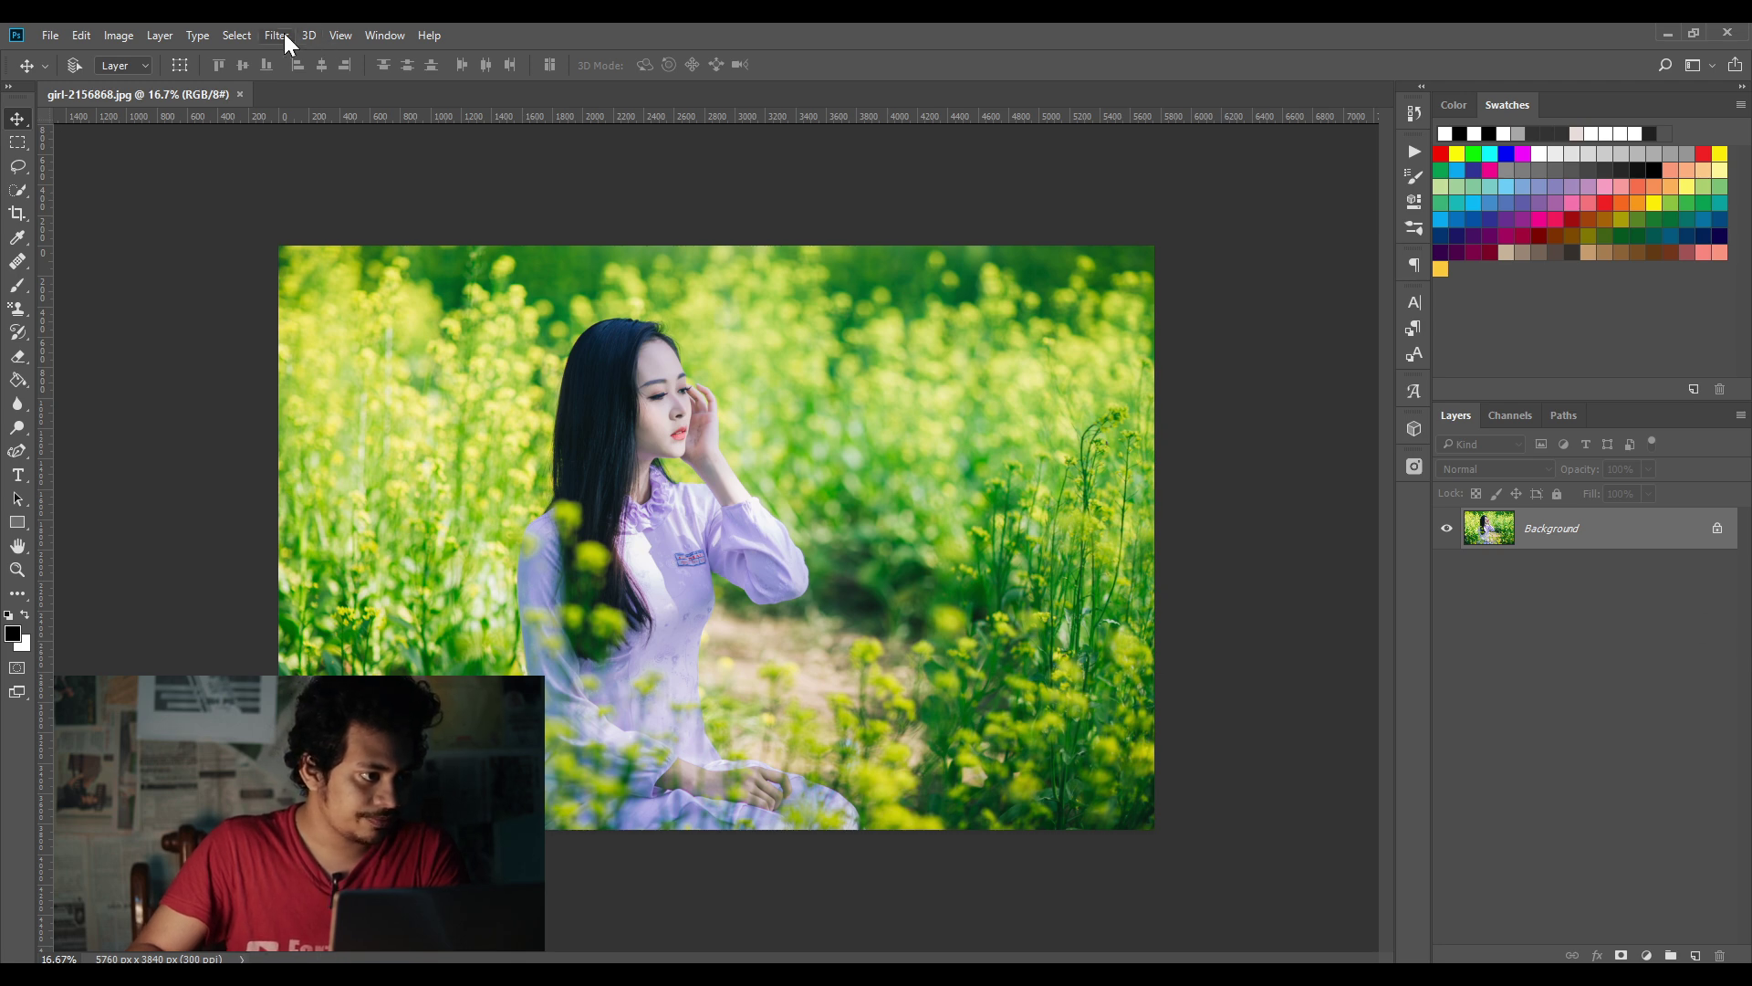
# Step: Open the Image menu for the flower-field photo to reach its adjustment commands
pyautogui.click(118, 40)
# Step: Apply Shadows/Highlights with Shadows Amount 5% and Highlights Amount 16%, checking against the preview
pyautogui.moveTo(245, 95)
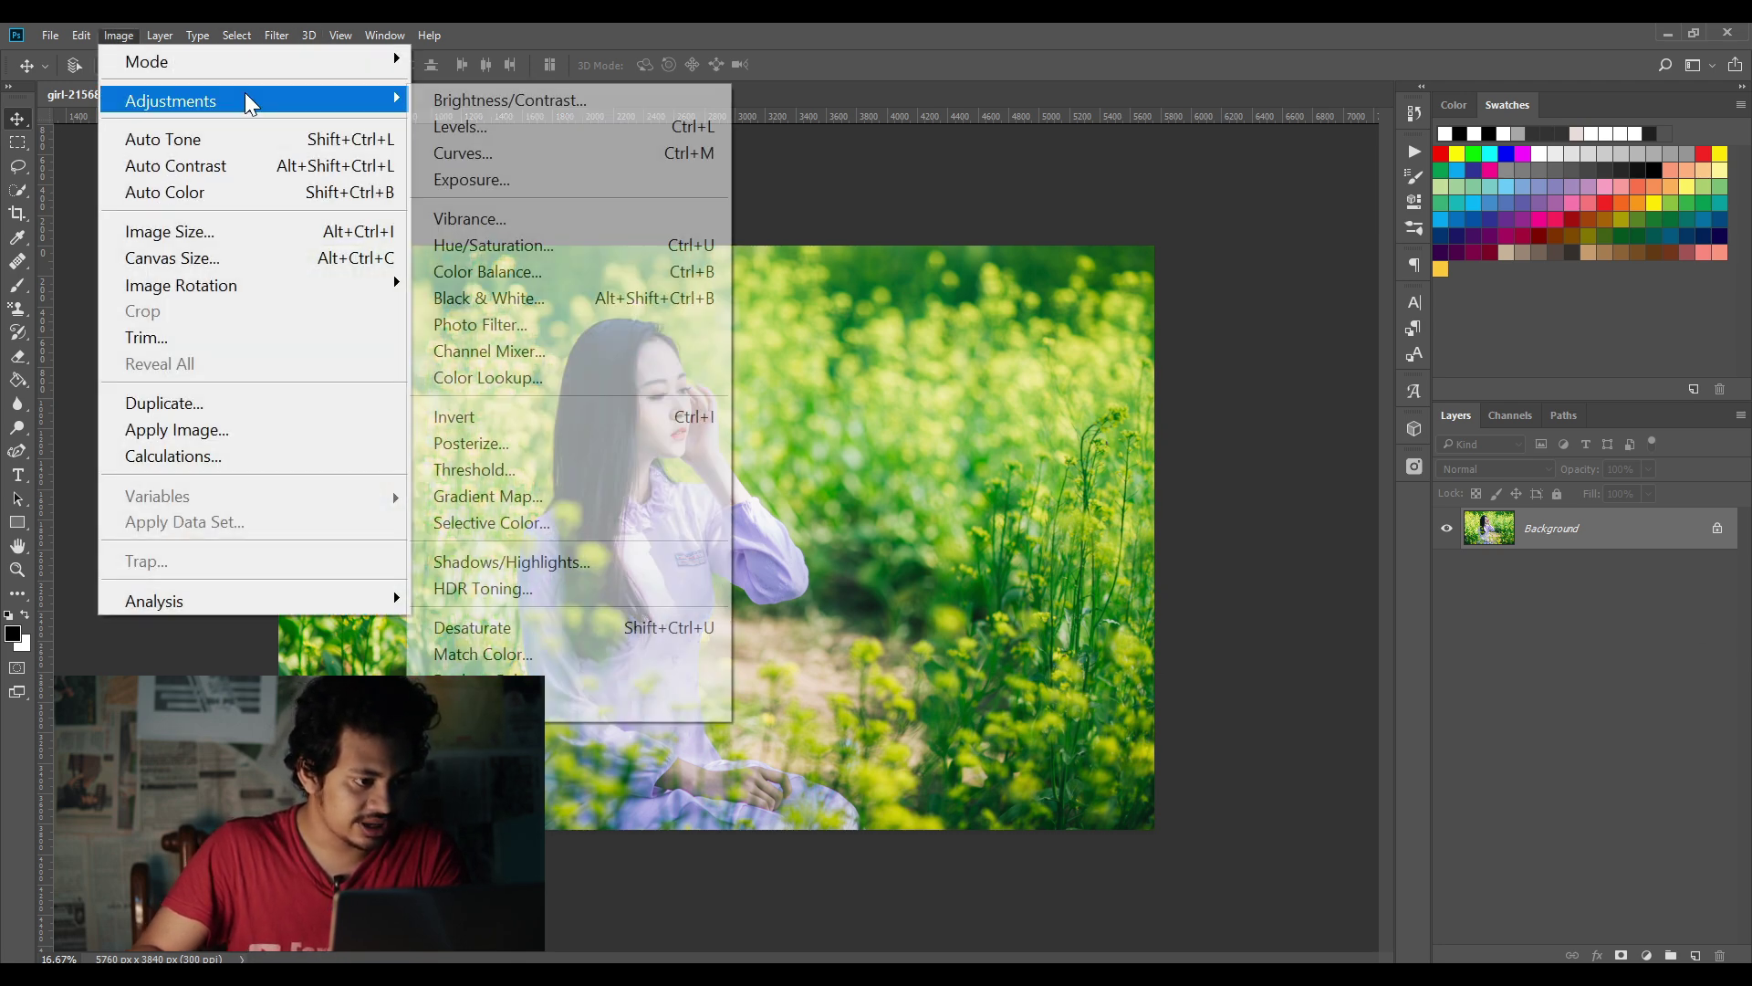
pyautogui.click(560, 567)
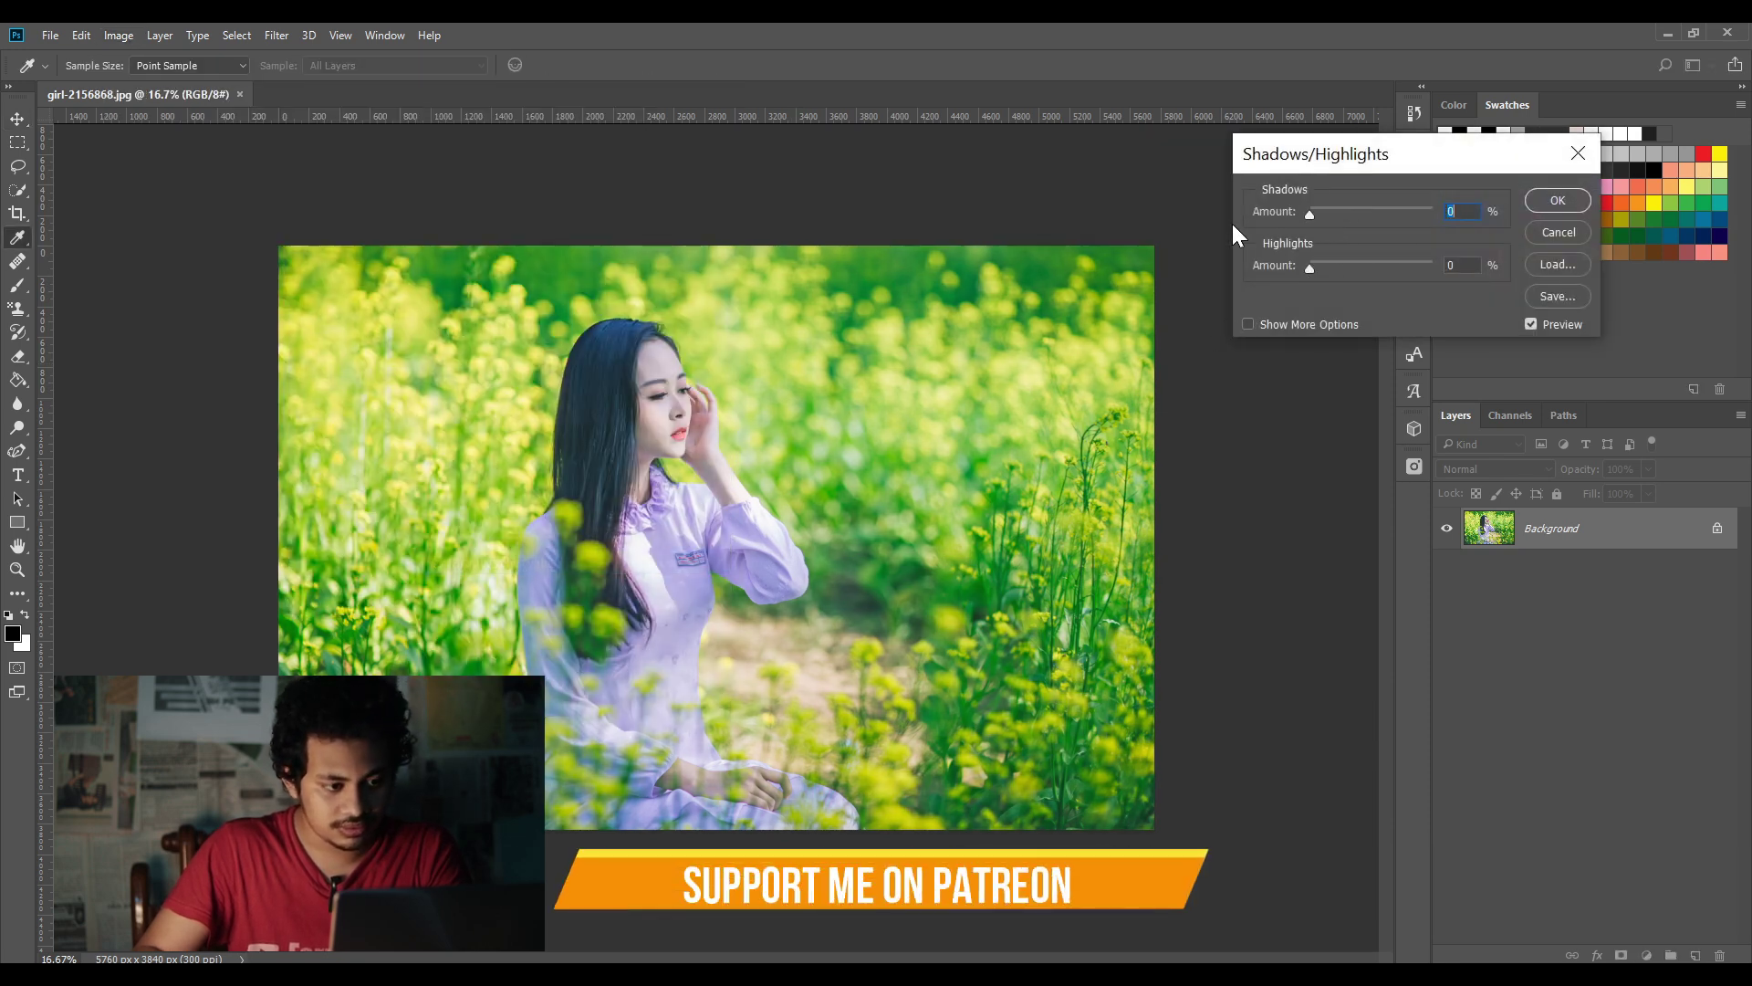
pyautogui.click(1324, 267)
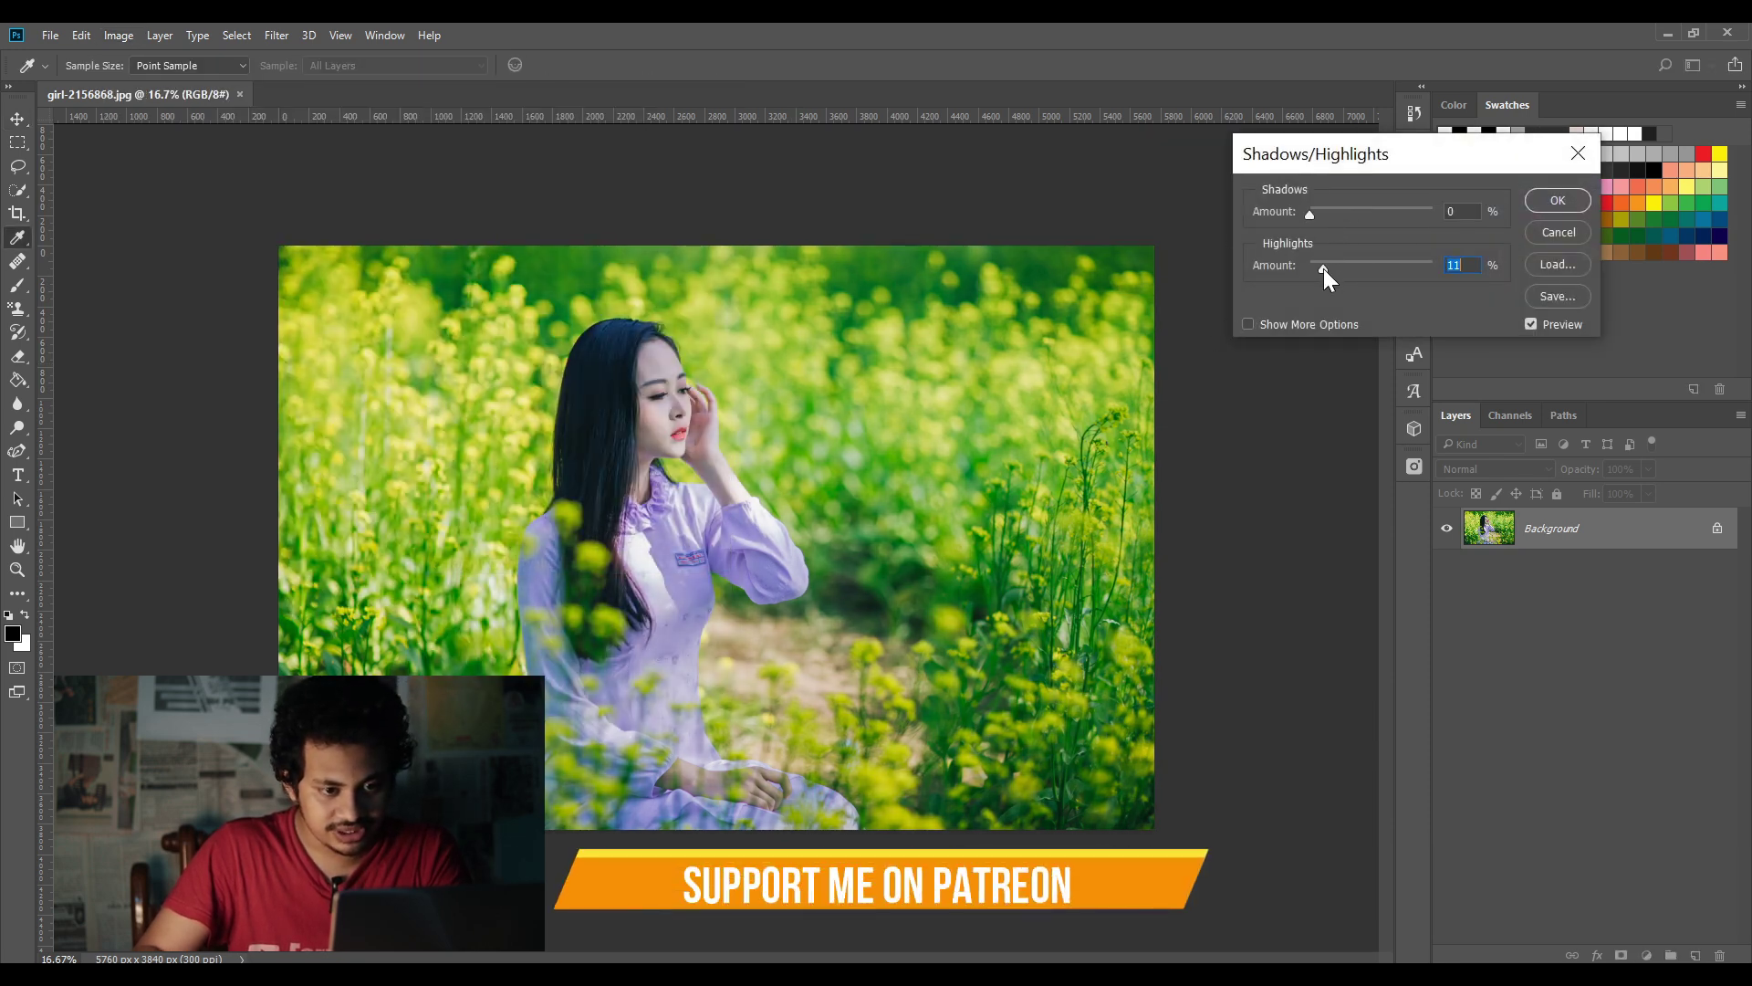
pyautogui.moveTo(1323, 269); pyautogui.dragTo(1330, 271)
pyautogui.moveTo(1311, 212); pyautogui.dragTo(1316, 212)
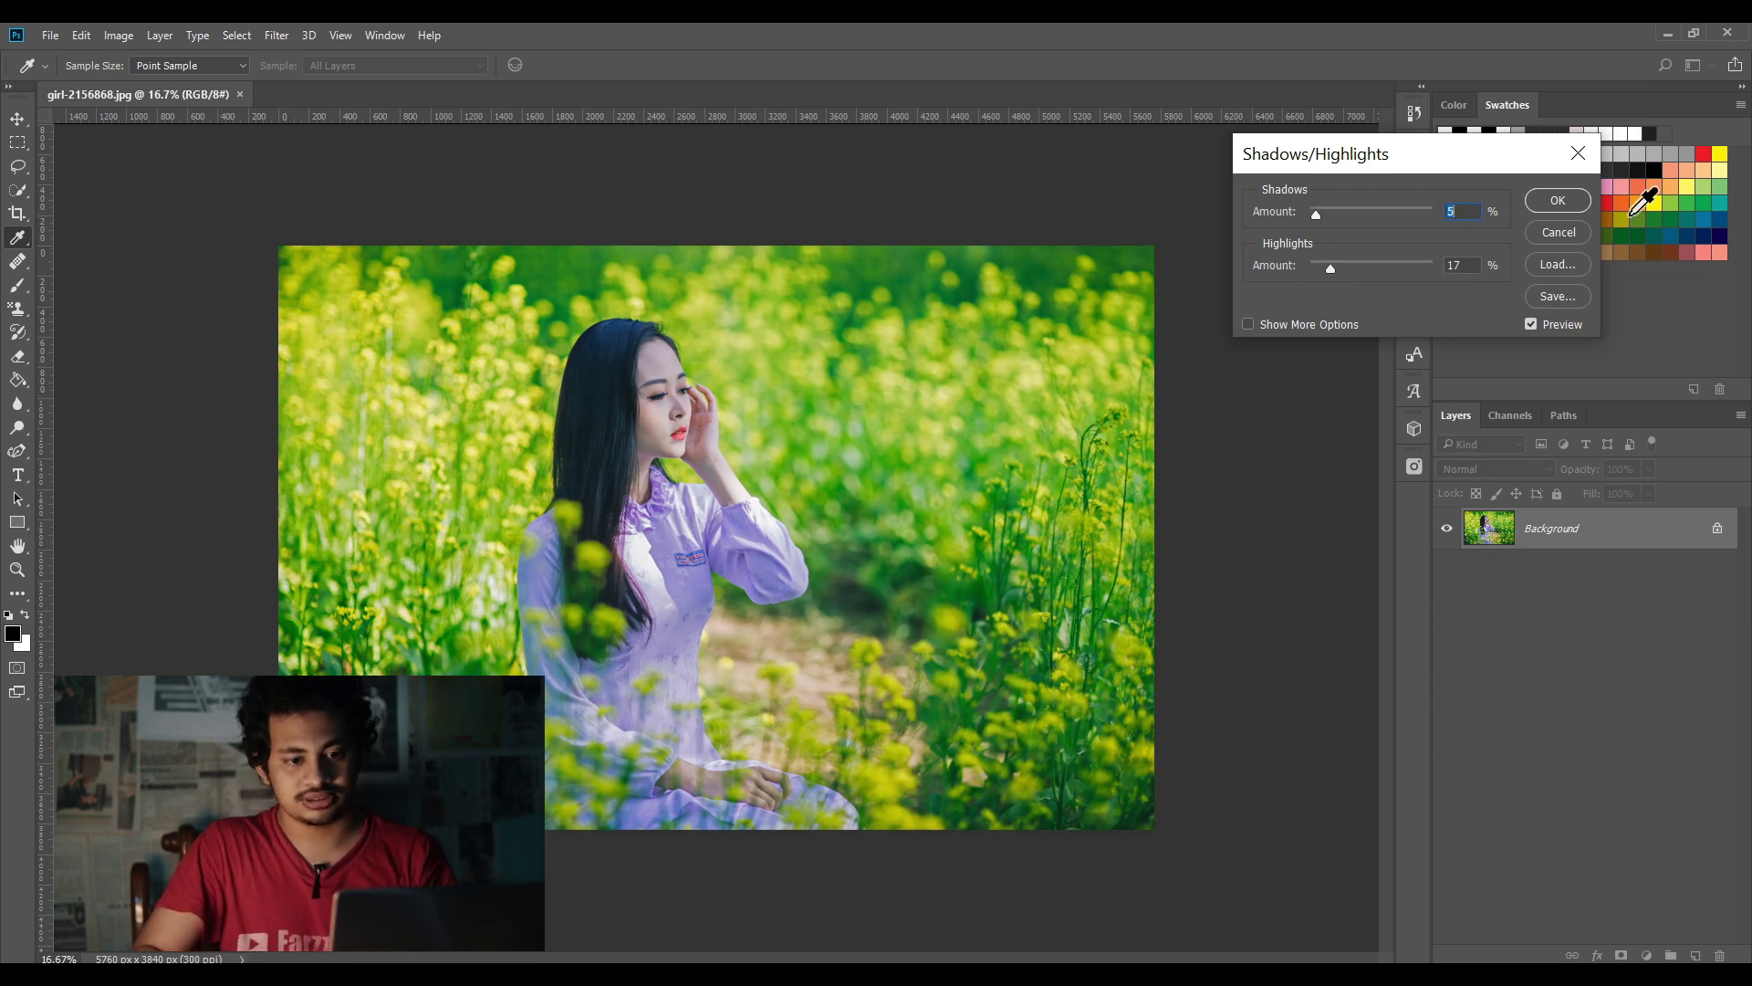
pyautogui.click(1562, 324)
pyautogui.click(1563, 324)
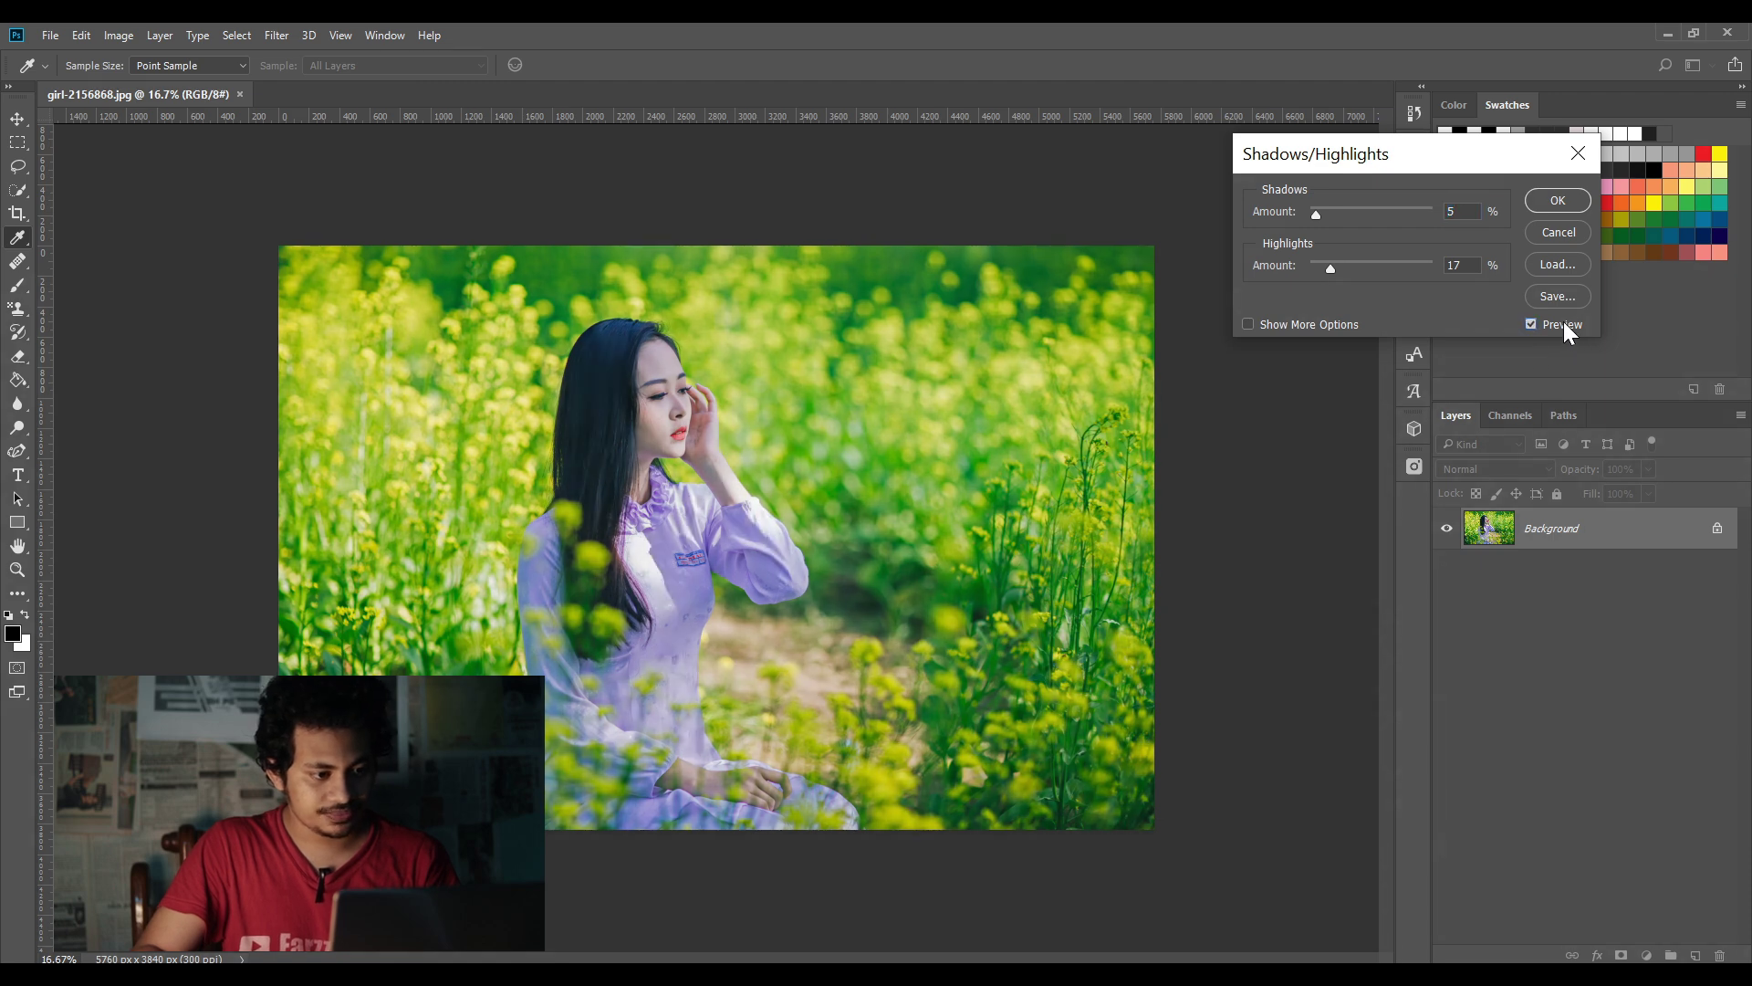
pyautogui.click(1330, 264)
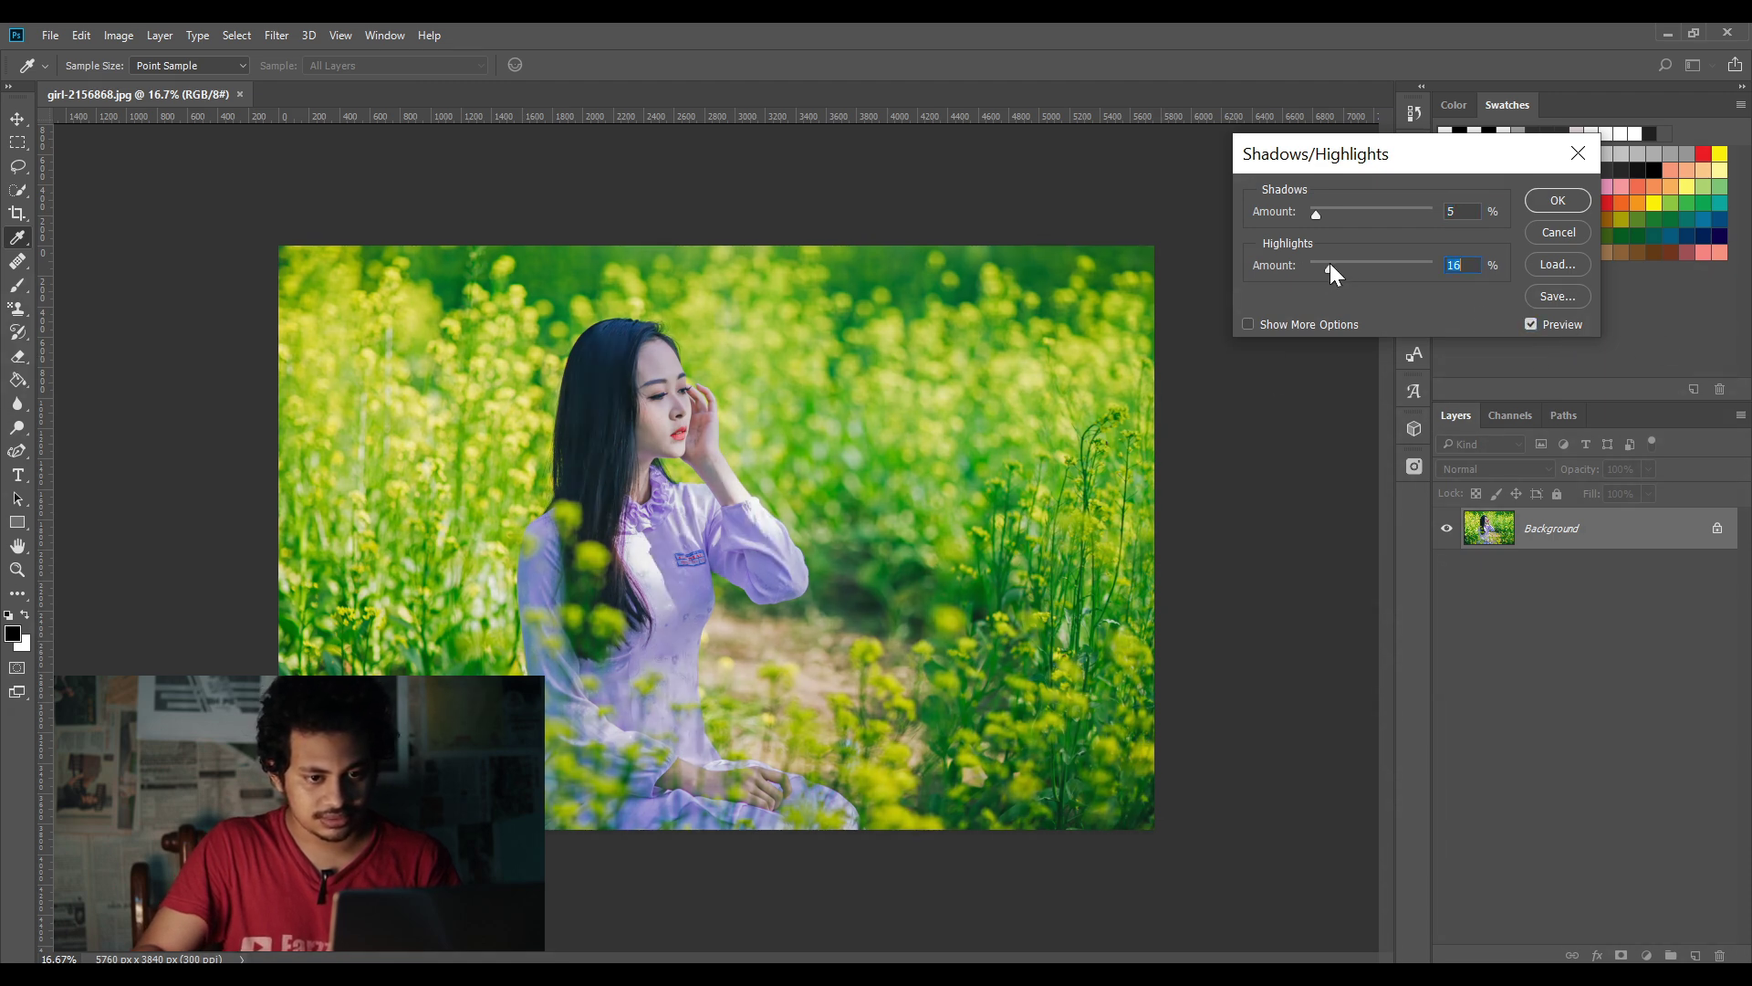
pyautogui.click(1558, 203)
pyautogui.press('v')
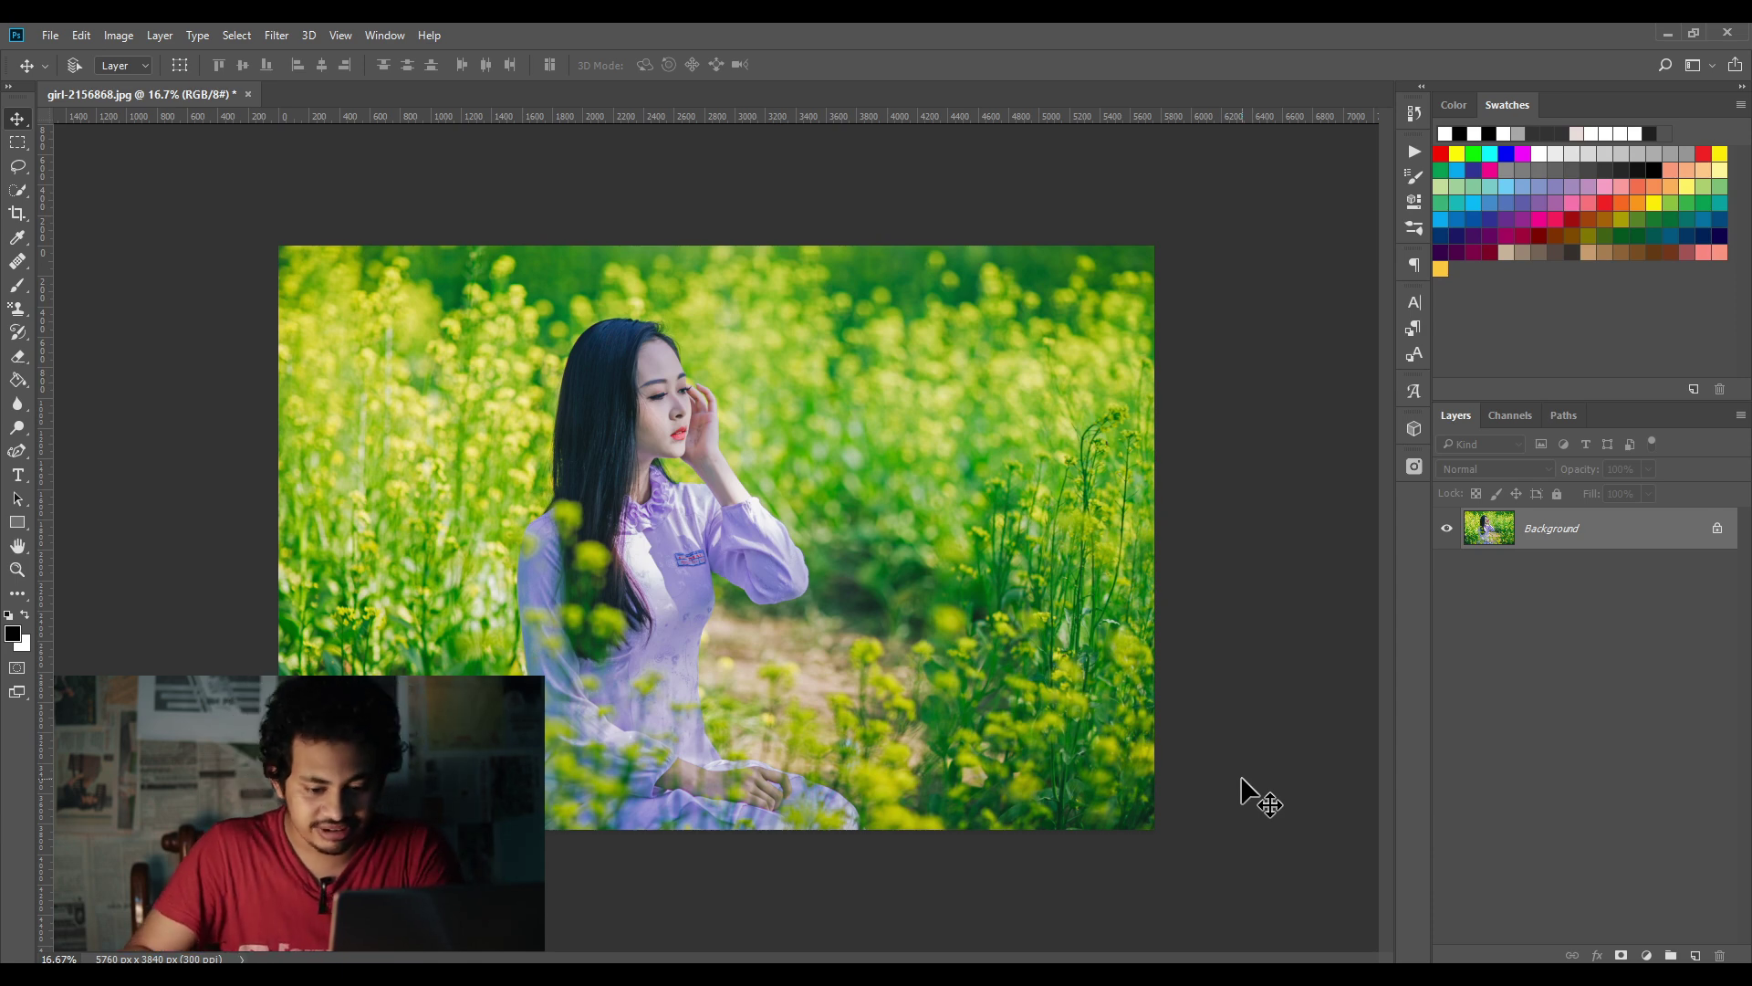
# Step: Add a reversed radial Gradient Fill layer at 363% scale as a dark vignette
pyautogui.click(1647, 955)
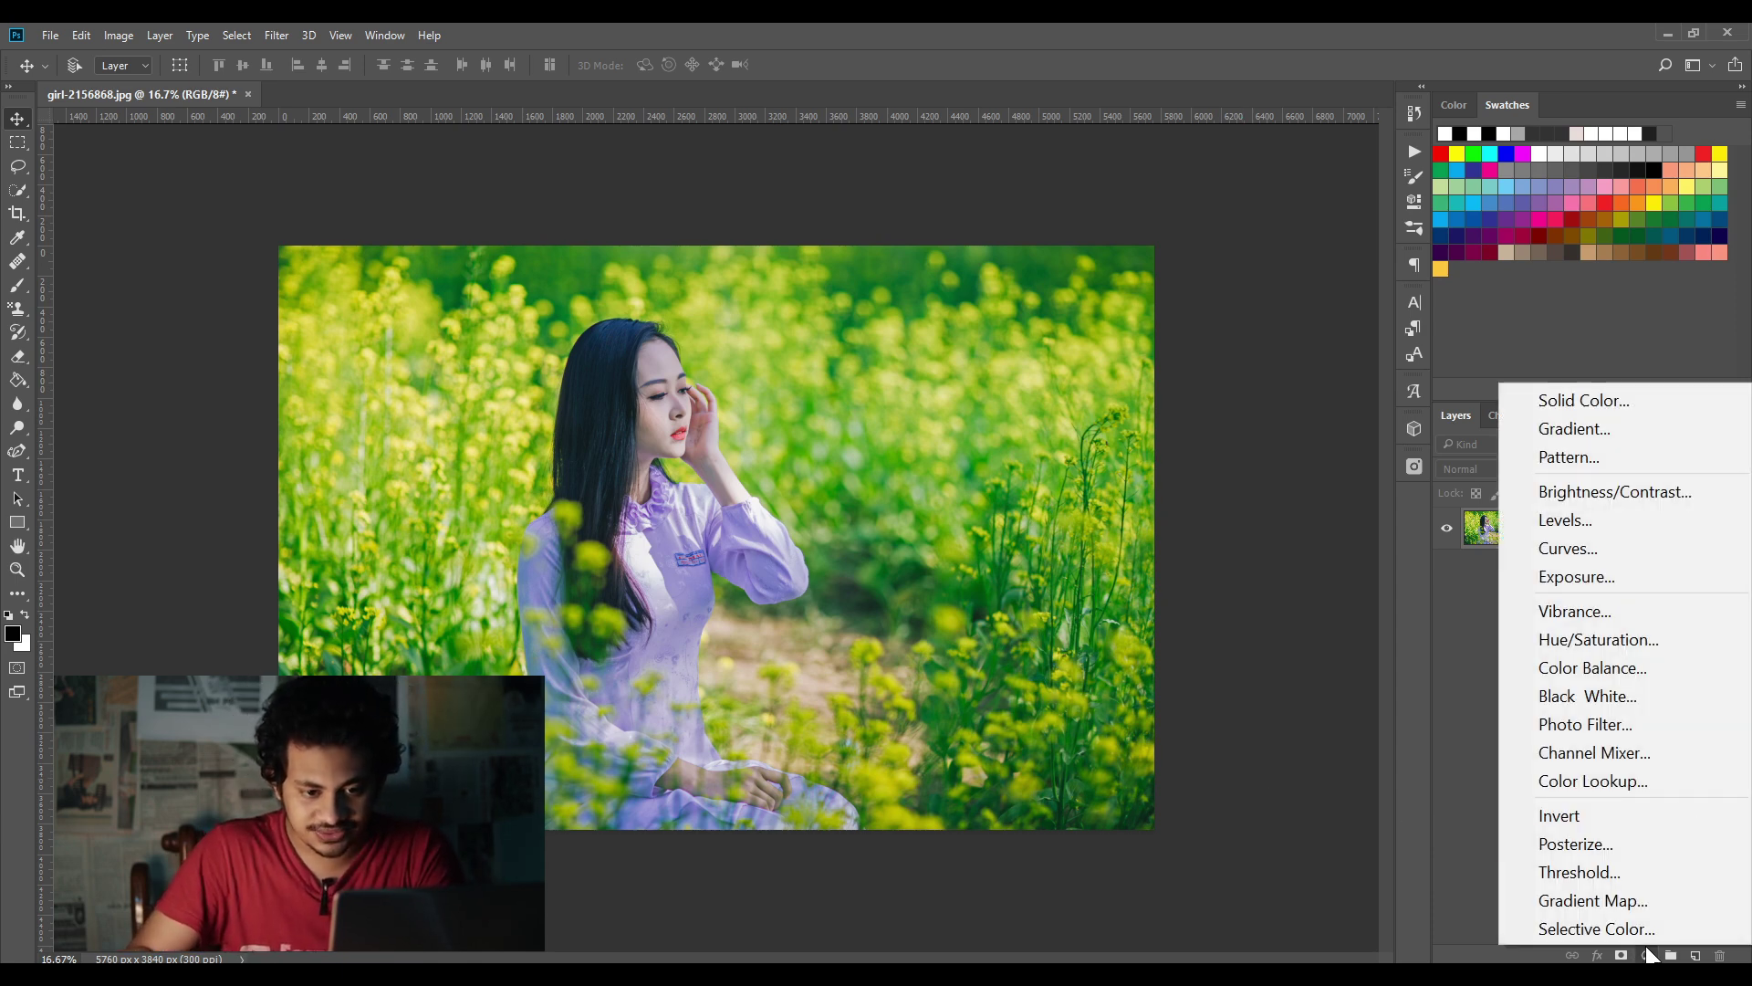
pyautogui.click(1598, 427)
pyautogui.click(1431, 263)
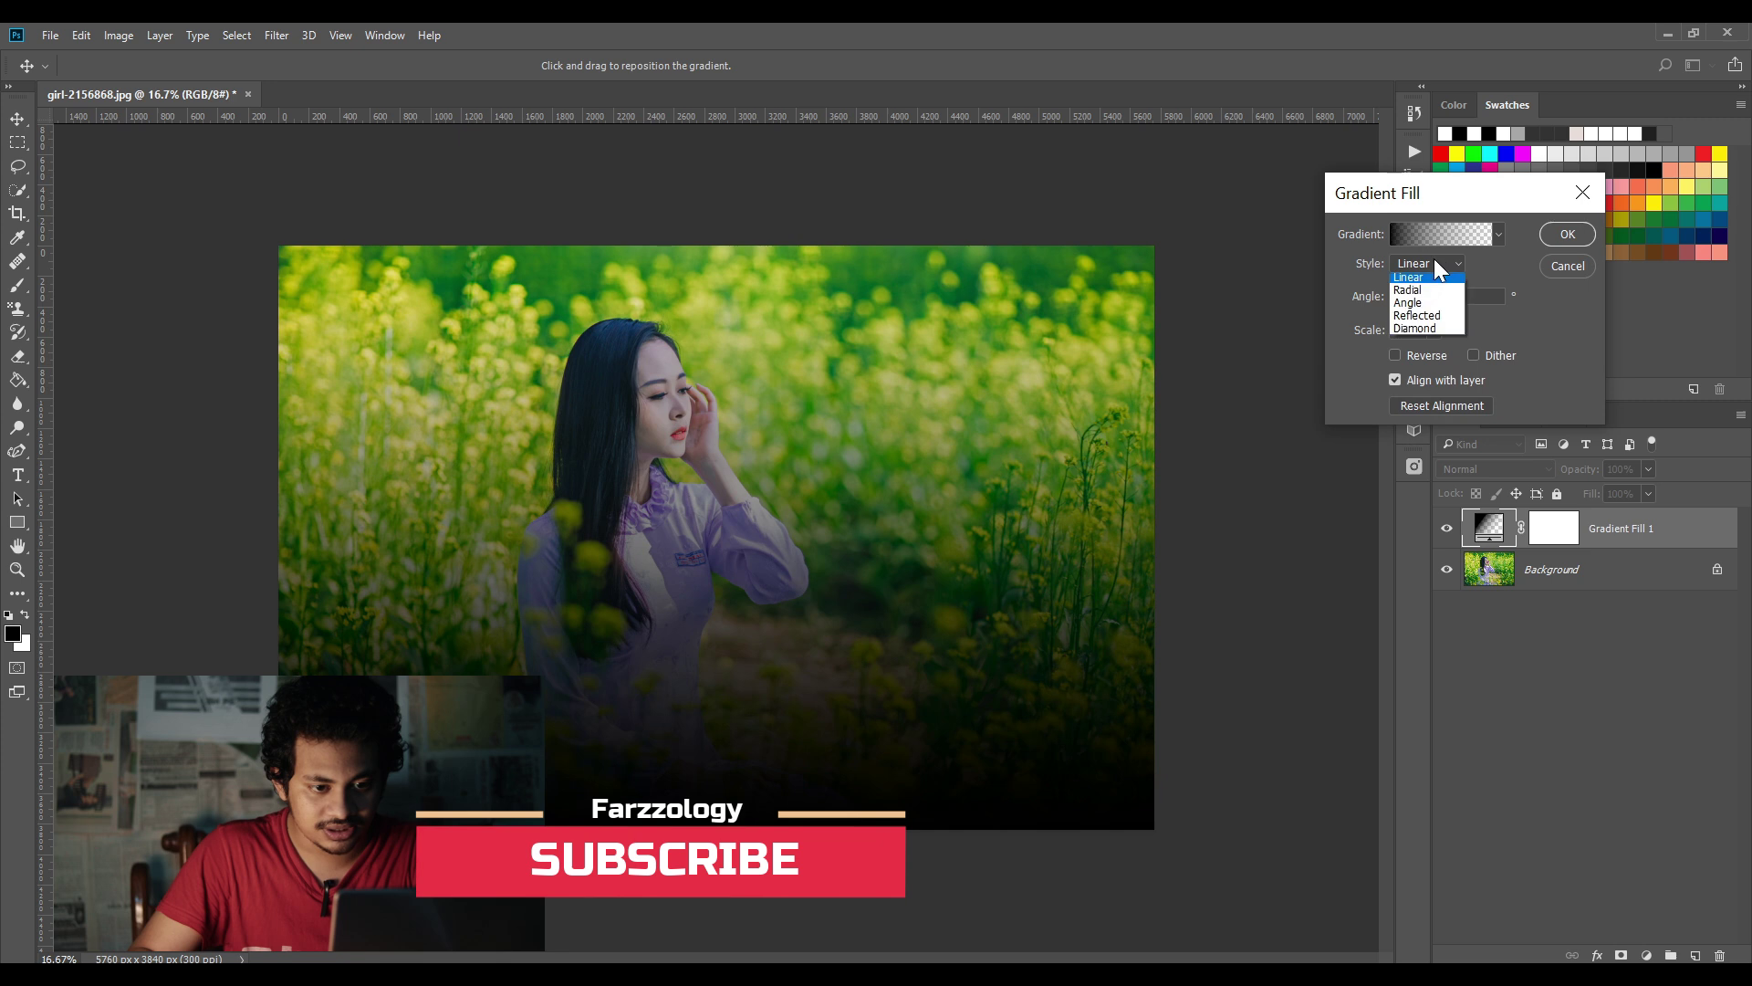
pyautogui.click(1437, 293)
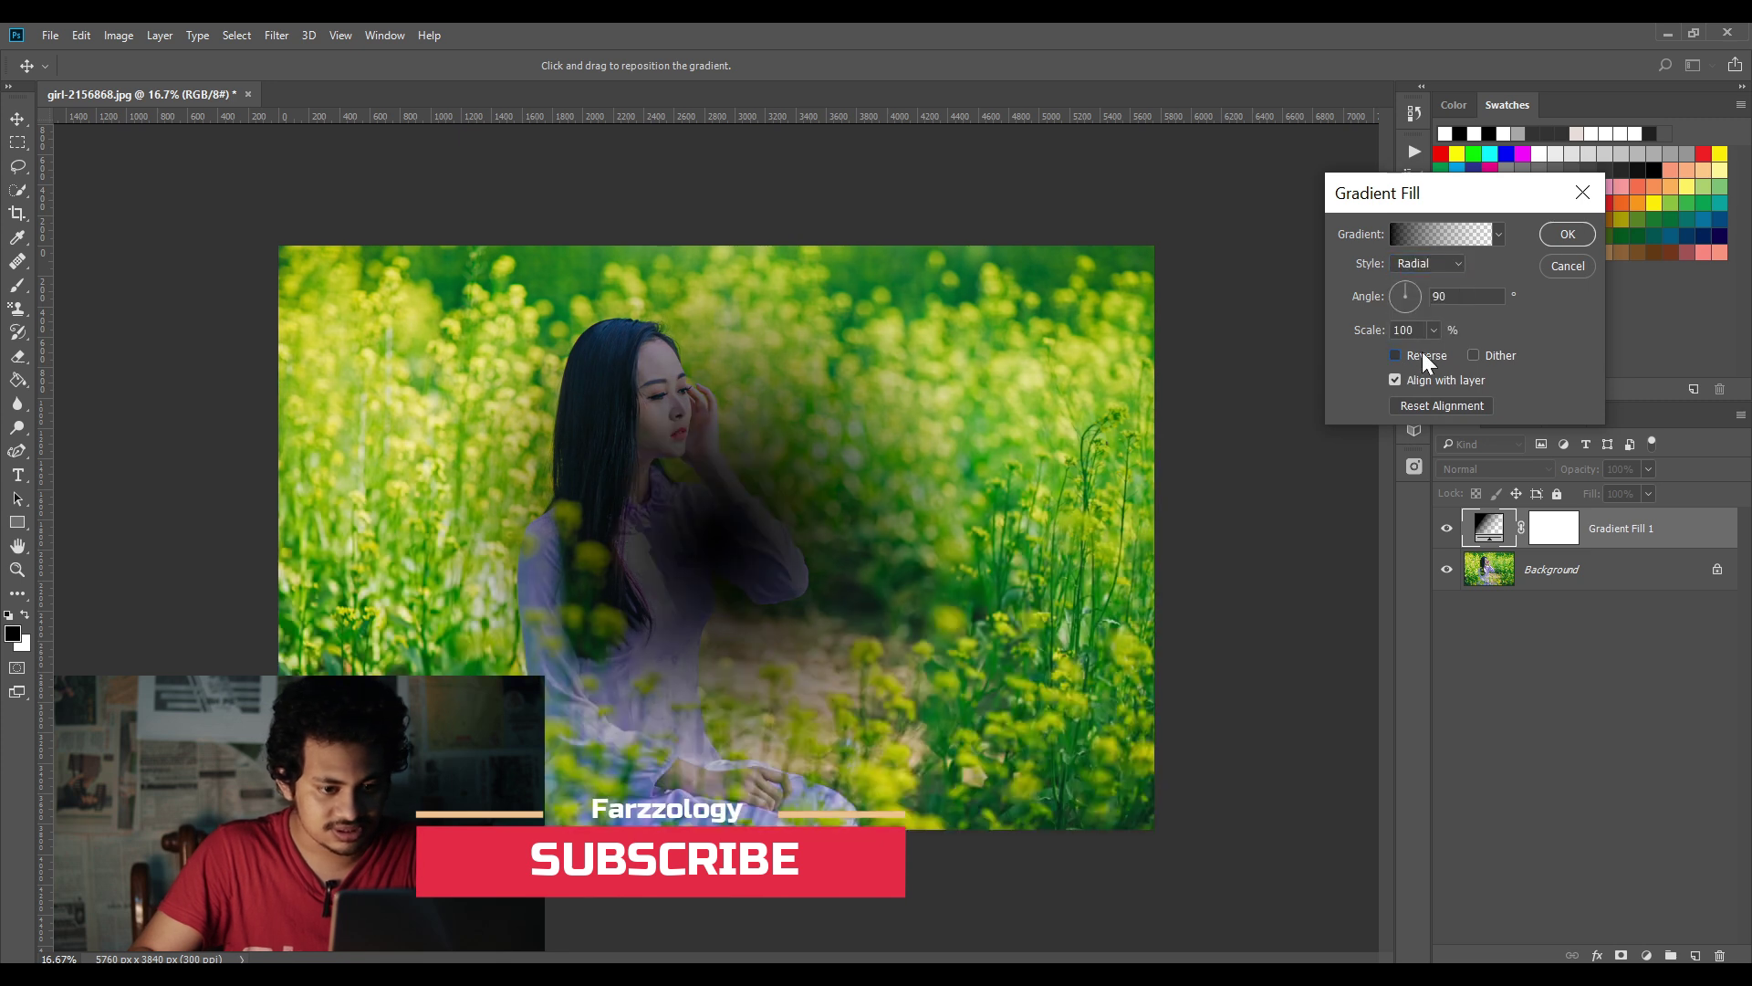
pyautogui.click(1424, 355)
pyautogui.click(1437, 330)
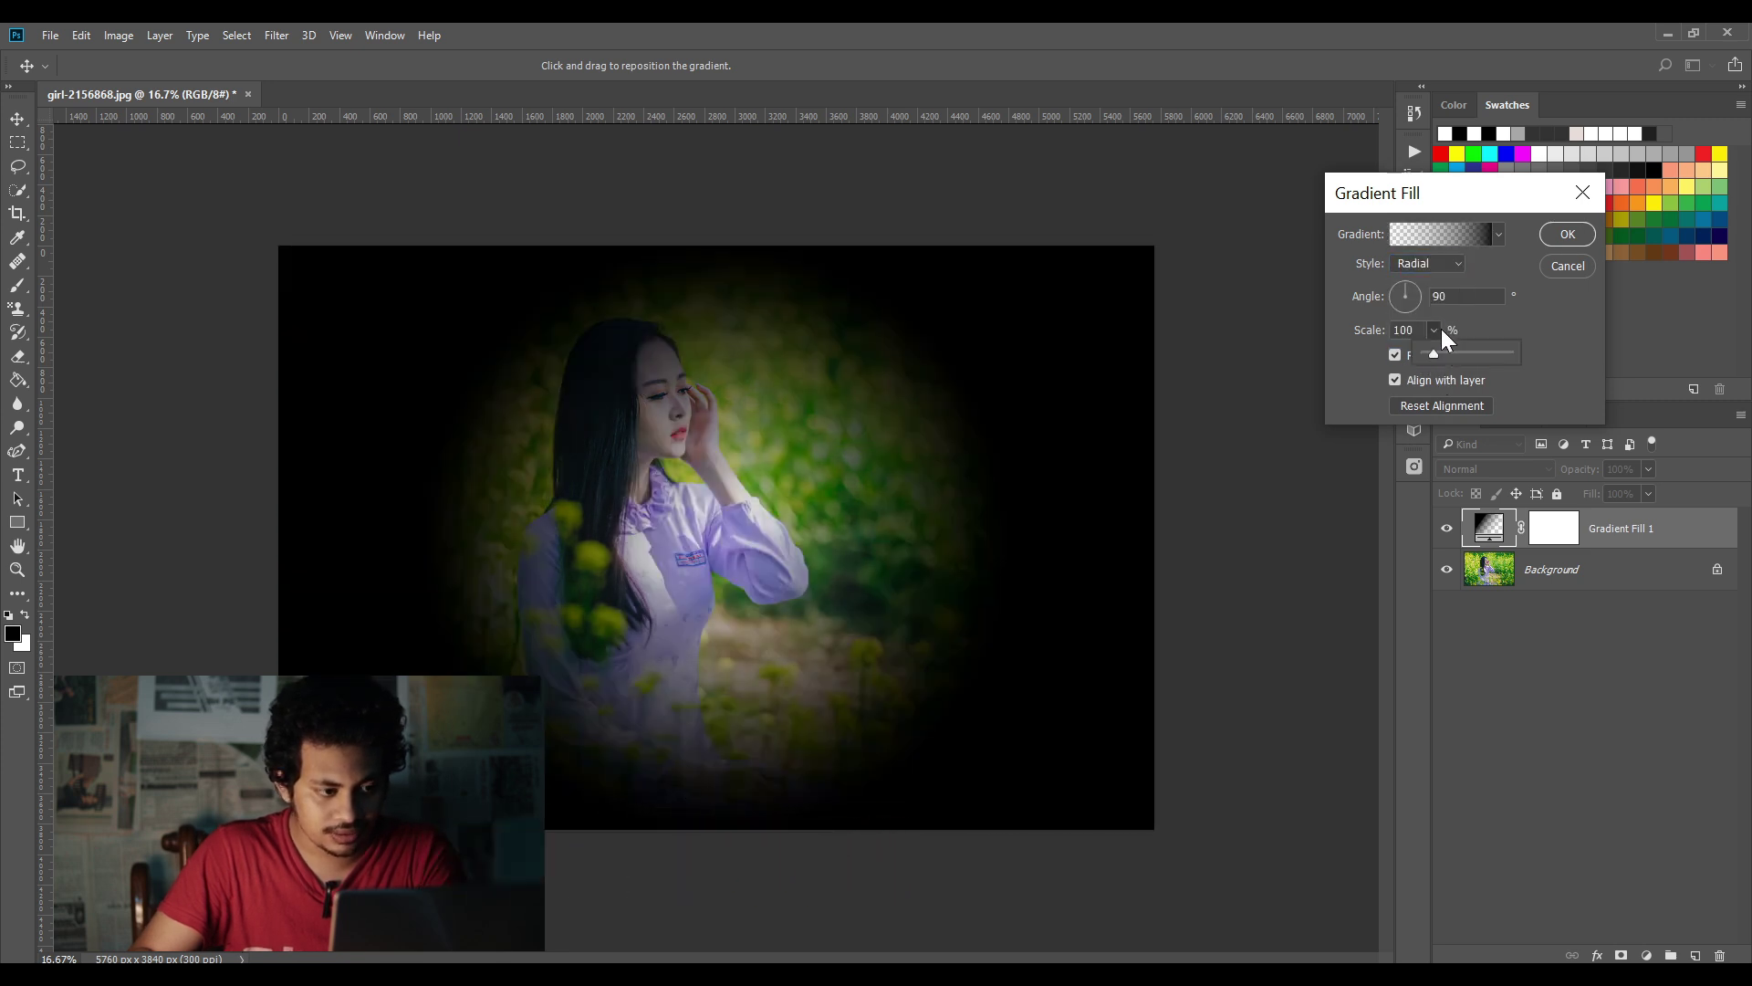
pyautogui.click(1449, 352)
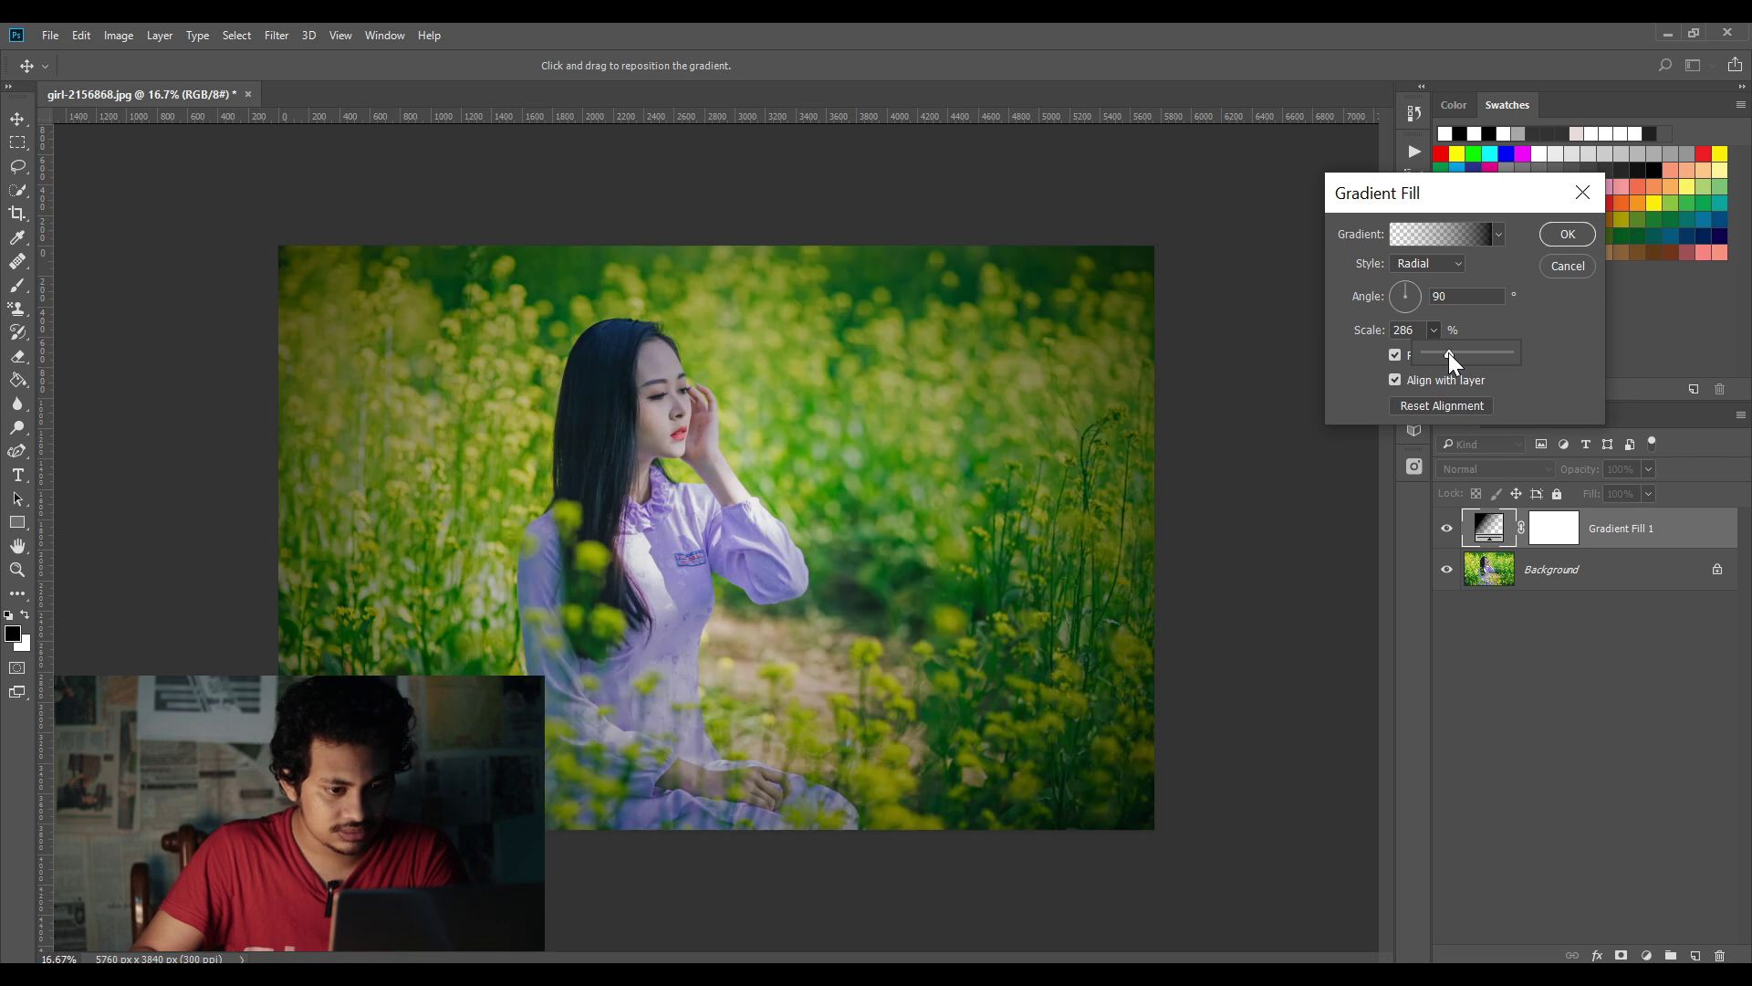
pyautogui.click(652, 476)
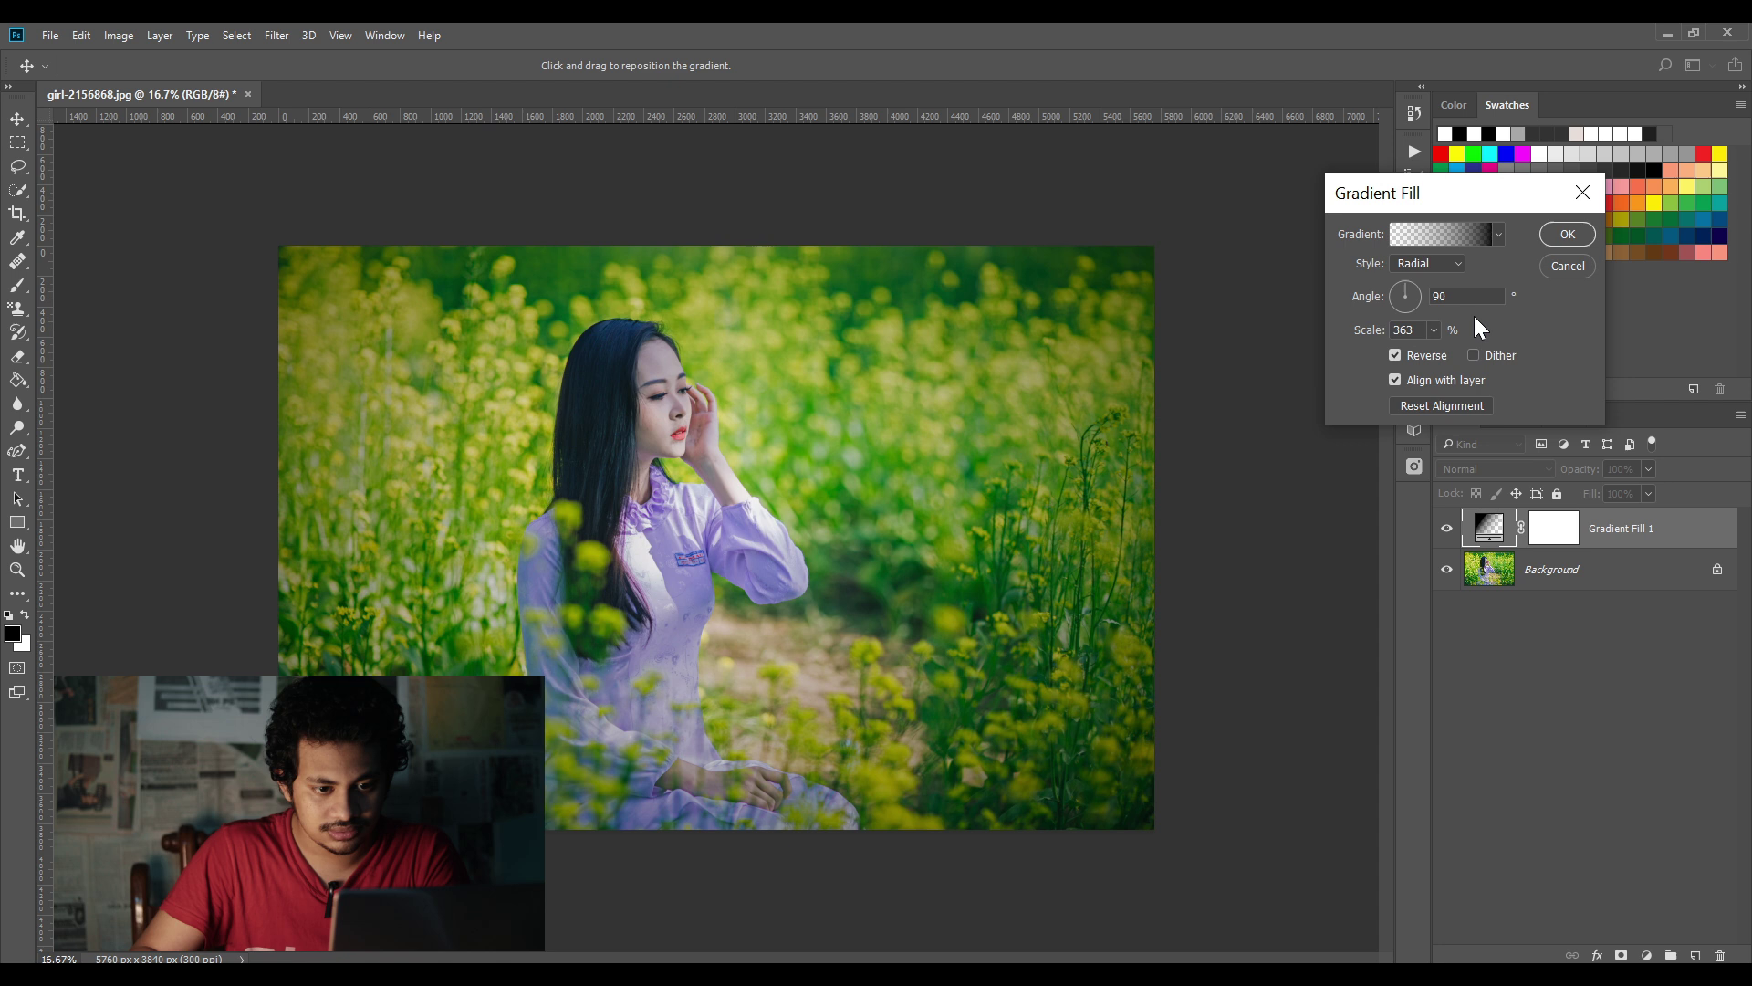
pyautogui.click(1563, 234)
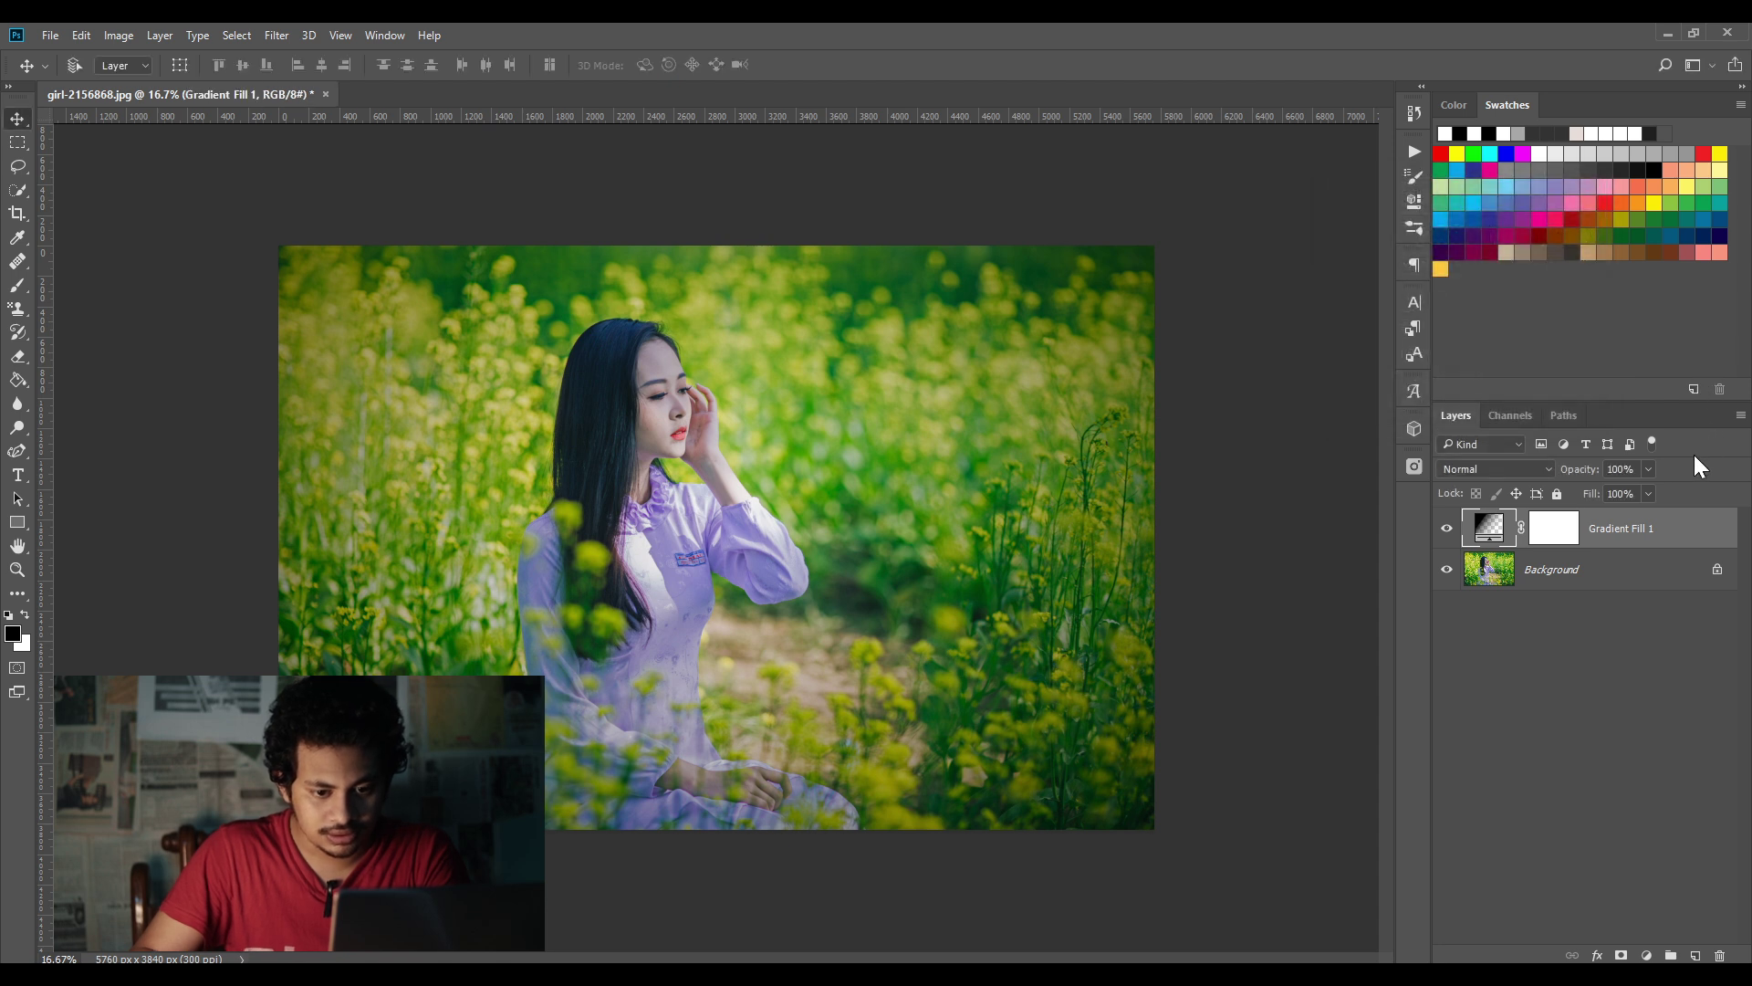
# Step: Lower the vignette layer to 74% opacity, compare it, and add a Color Lookup adjustment layer
pyautogui.click(1649, 469)
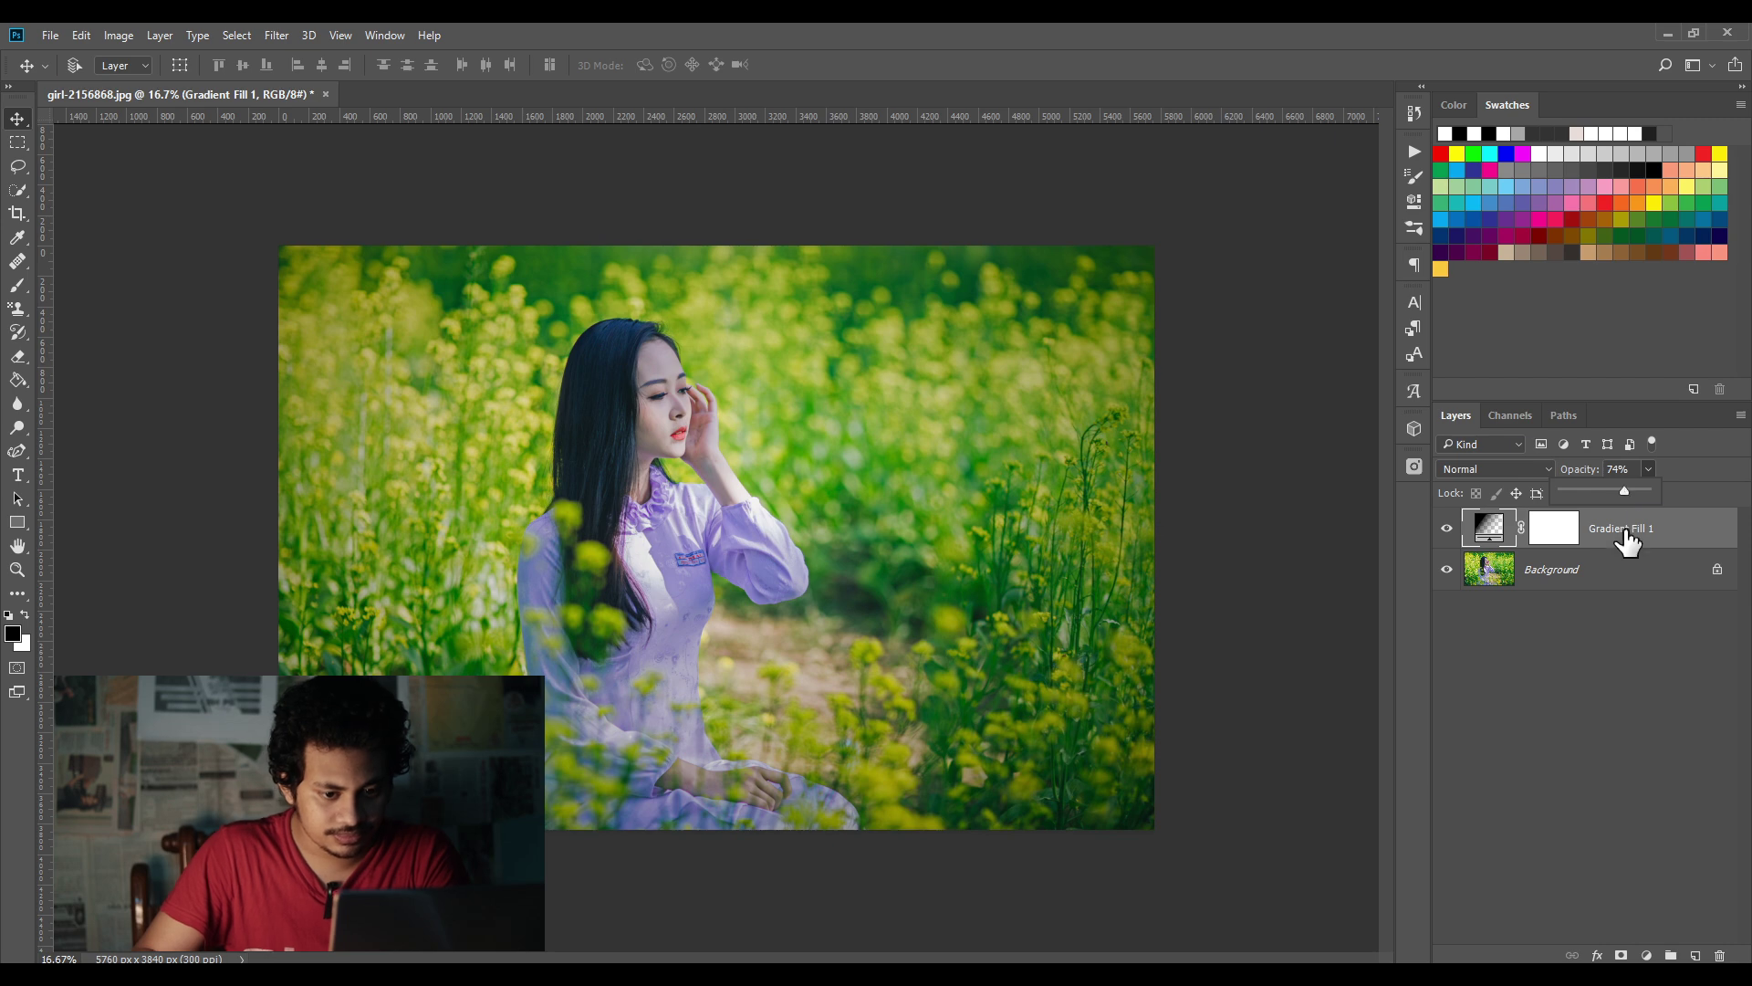
pyautogui.click(1625, 540)
pyautogui.click(1446, 527)
pyautogui.click(1446, 528)
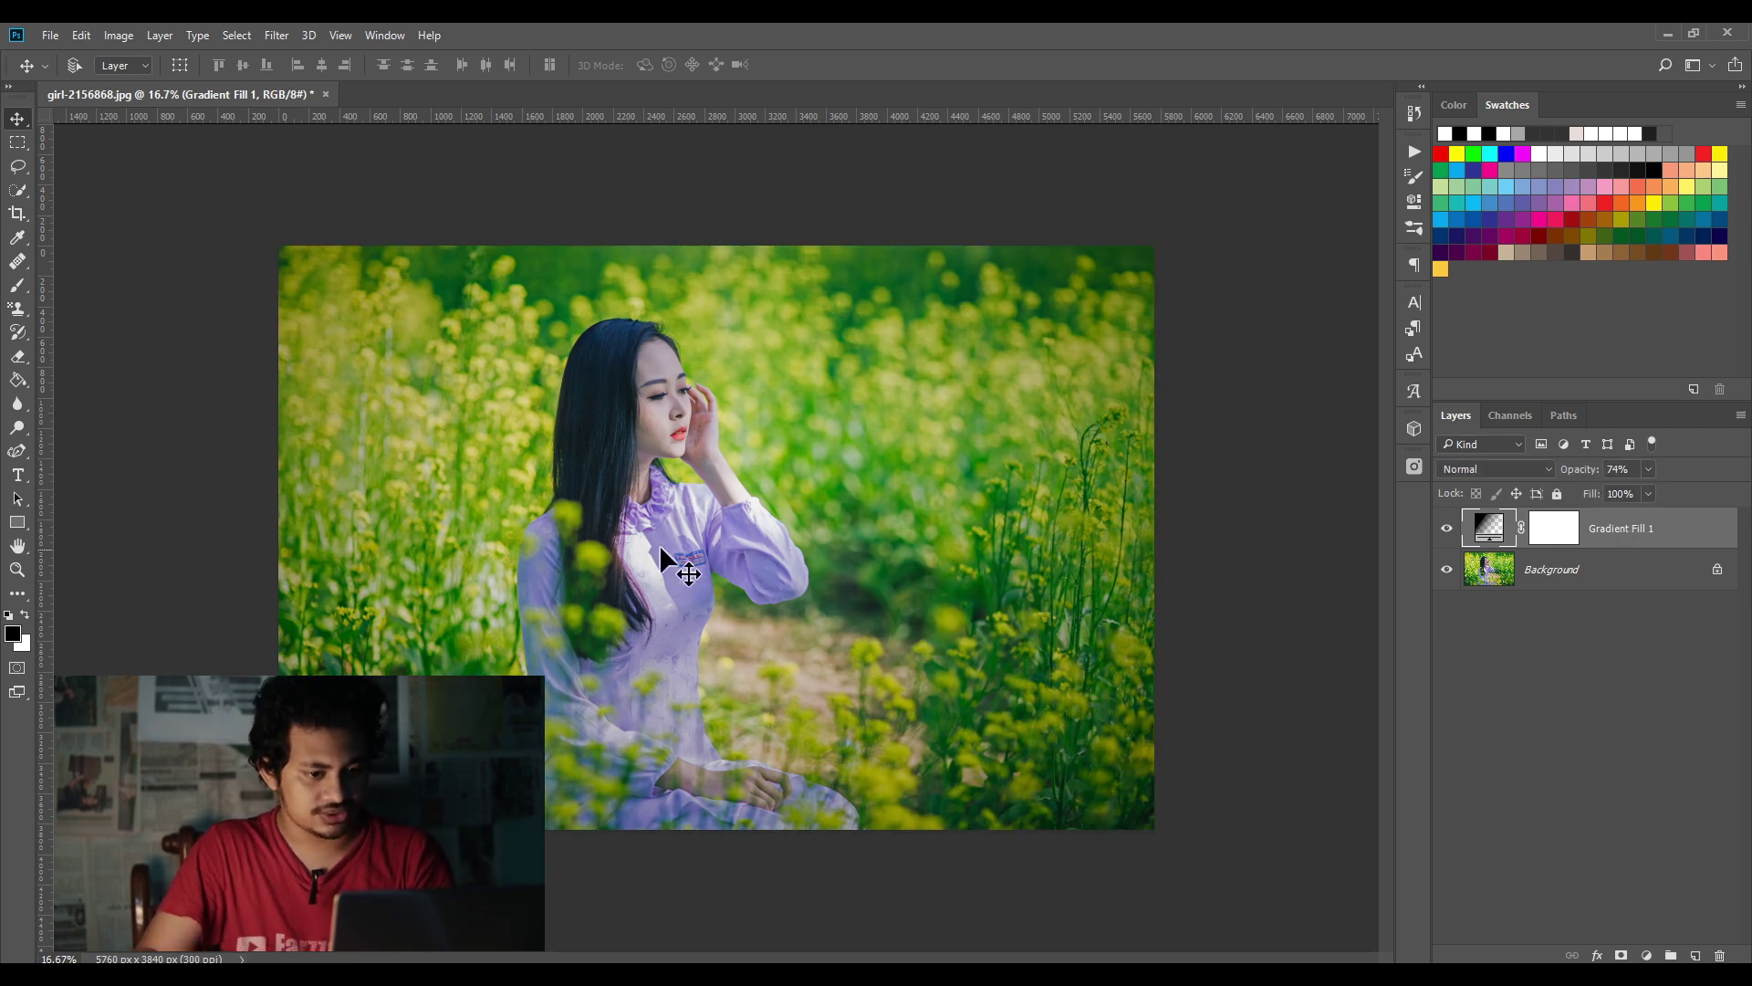
pyautogui.click(1647, 955)
pyautogui.click(1556, 787)
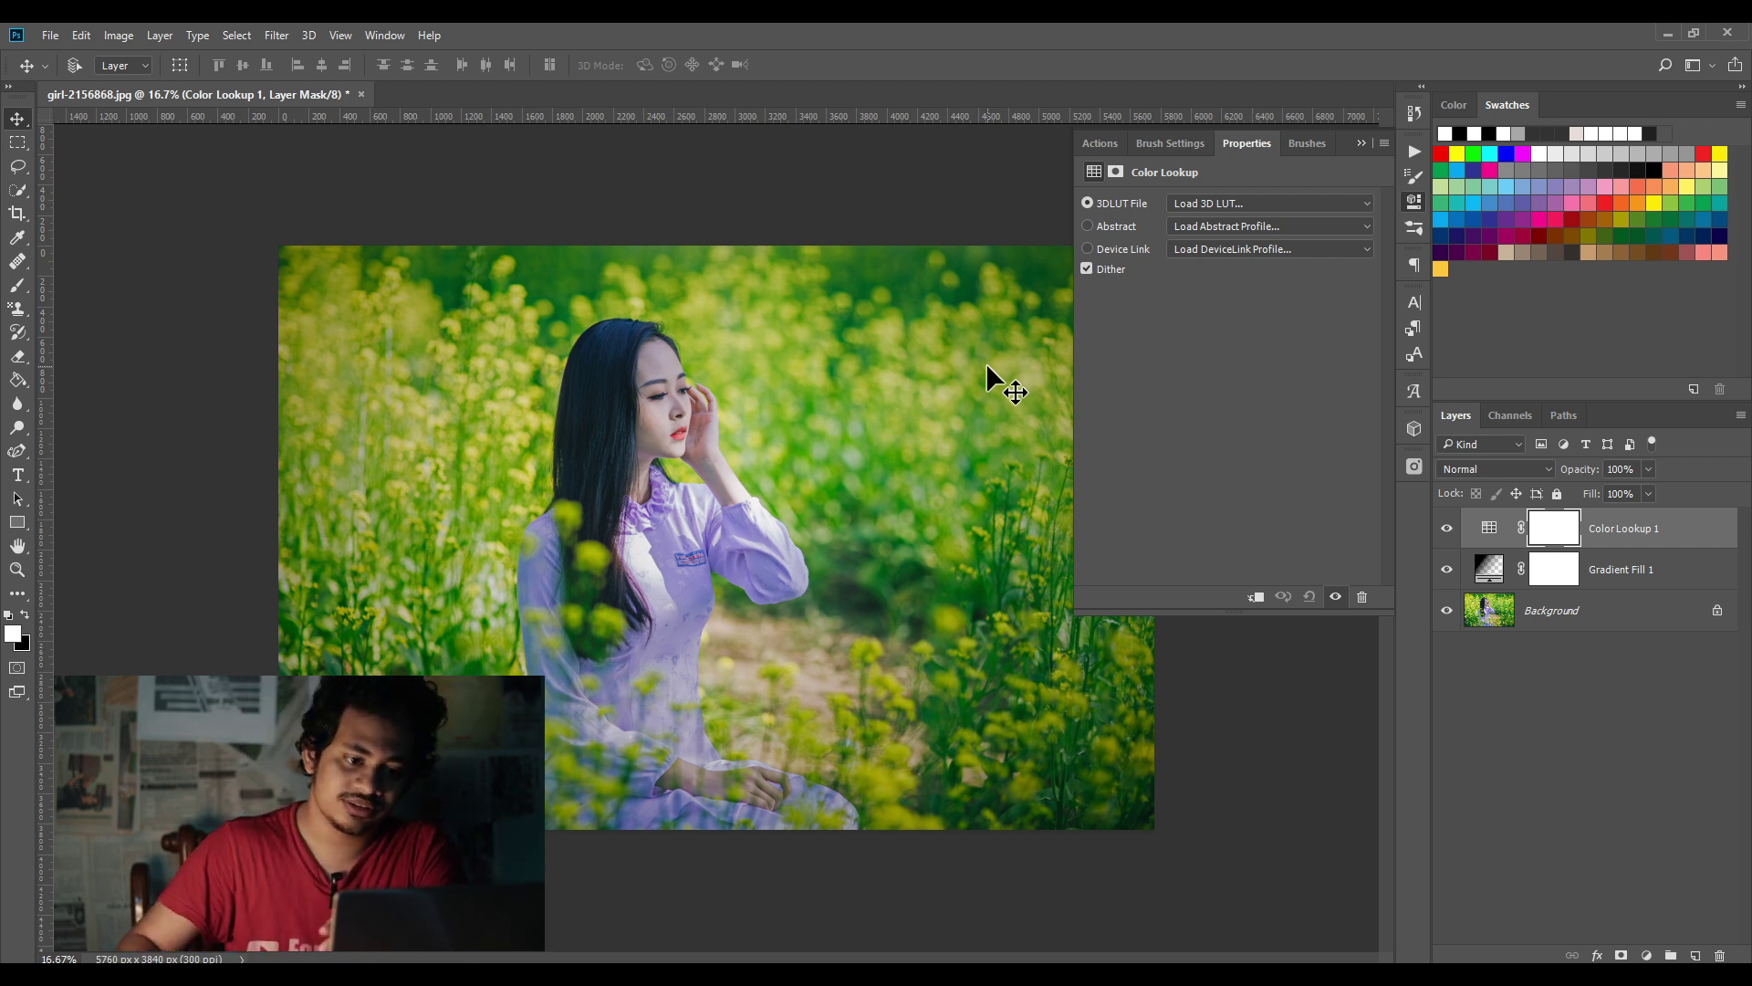
# Step: Browse the 3DLUT File list without picking one, then show the Abstract profile list
pyautogui.click(1258, 202)
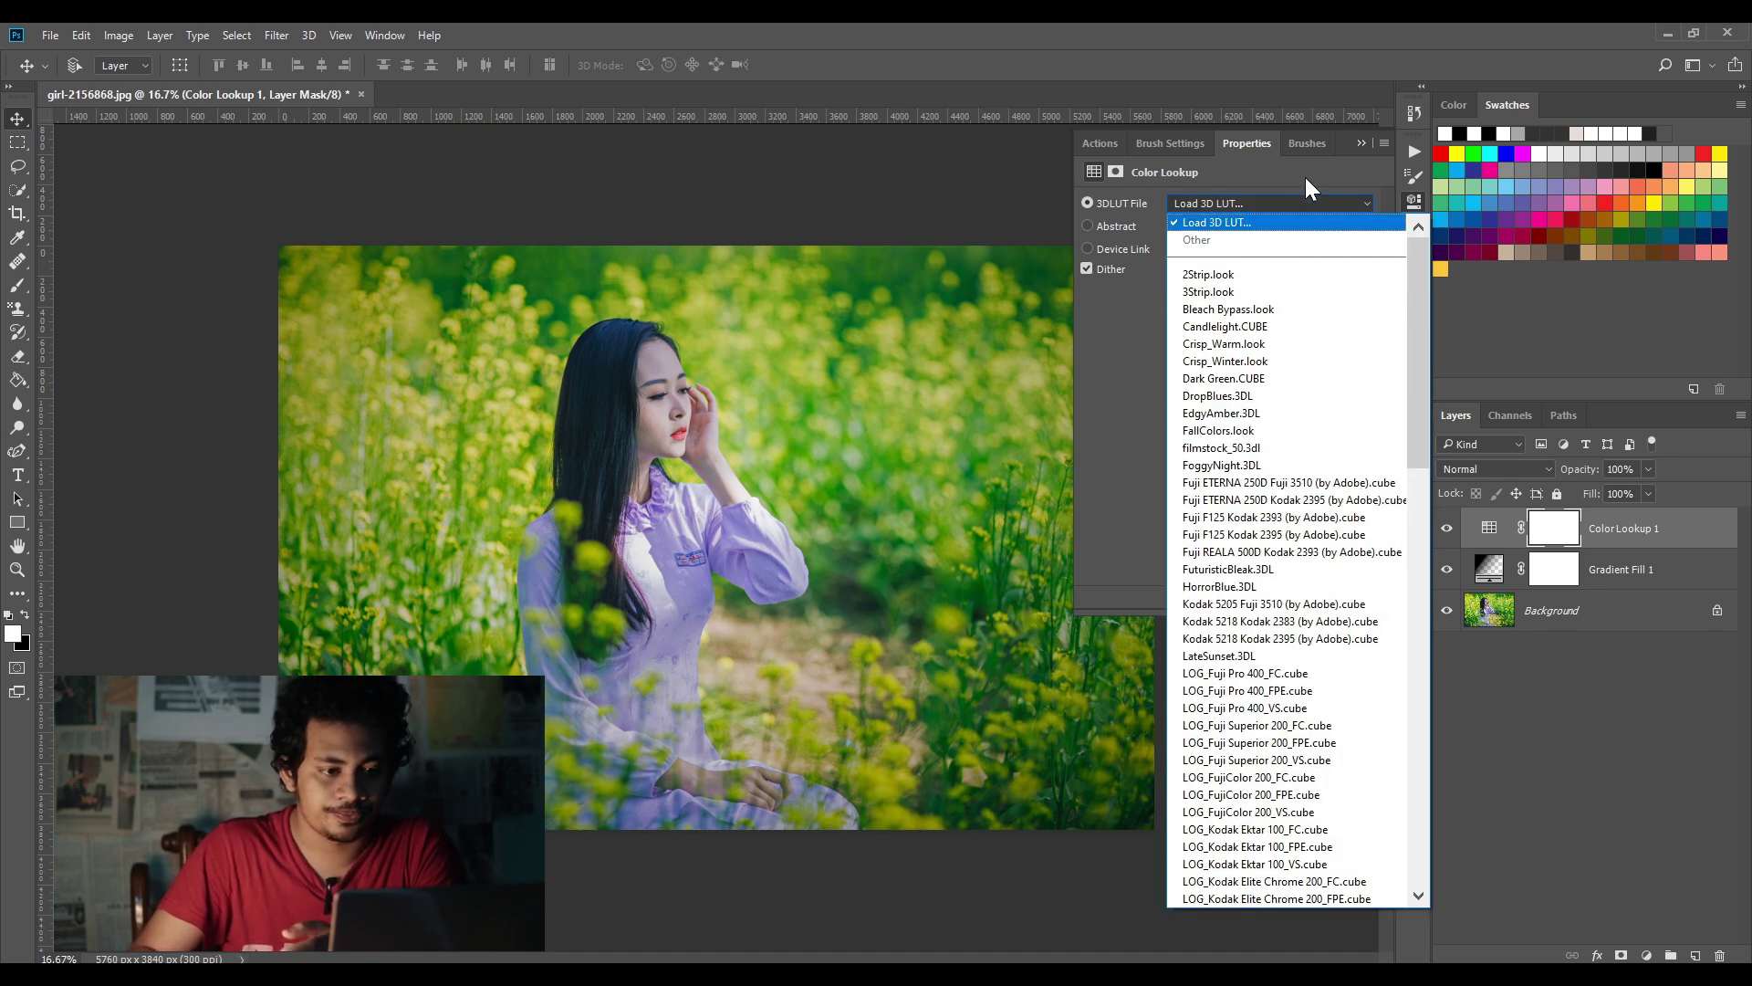
pyautogui.click(1185, 199)
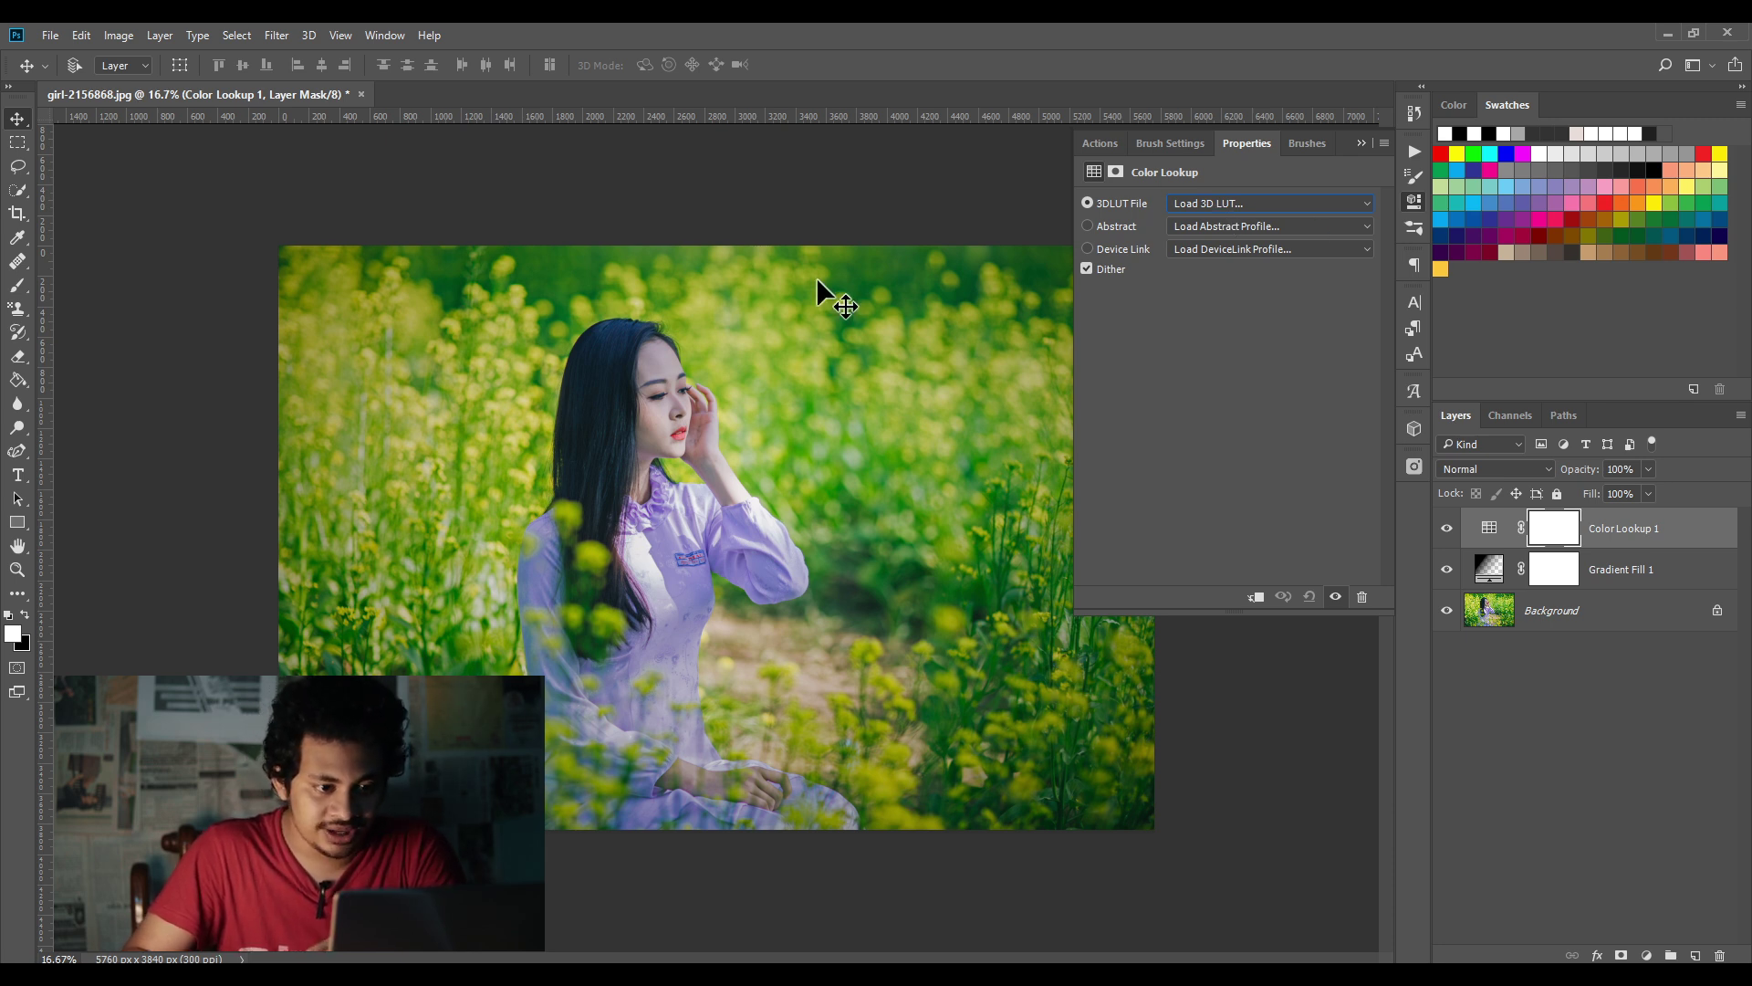
pyautogui.click(1320, 225)
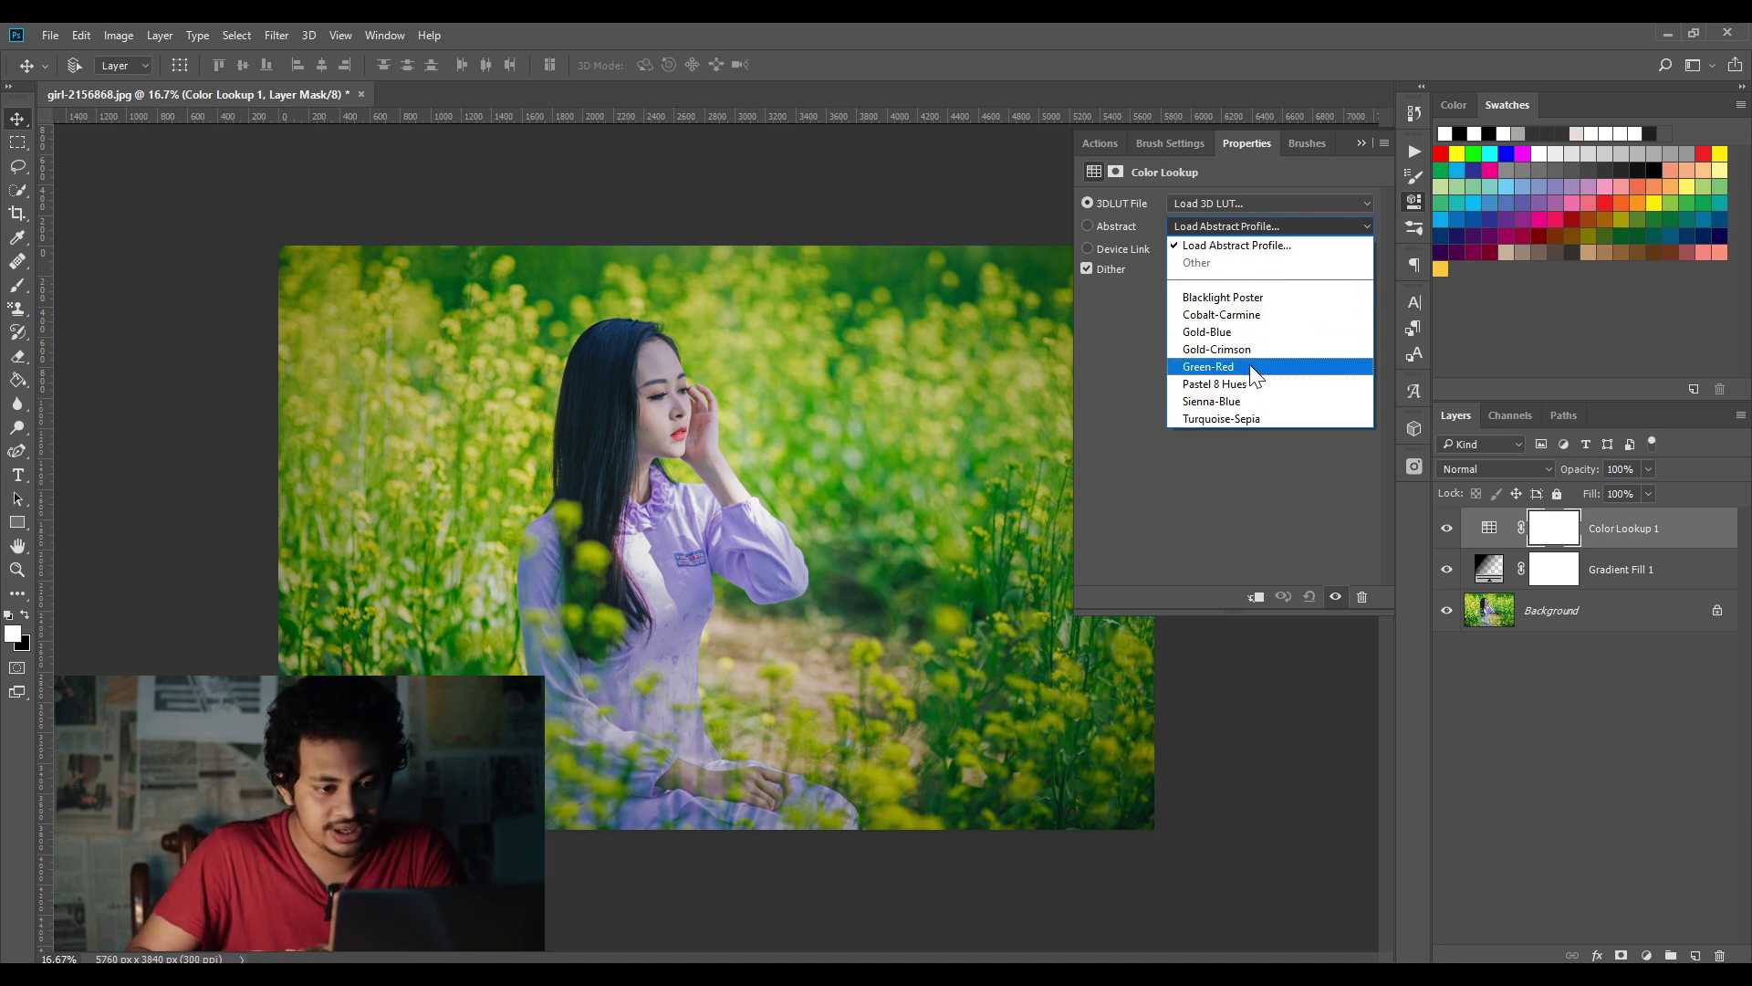
# Step: Try Blacklight Poster, then apply the Cobalt-Carmine abstract profile and compare it with the original
pyautogui.click(1244, 301)
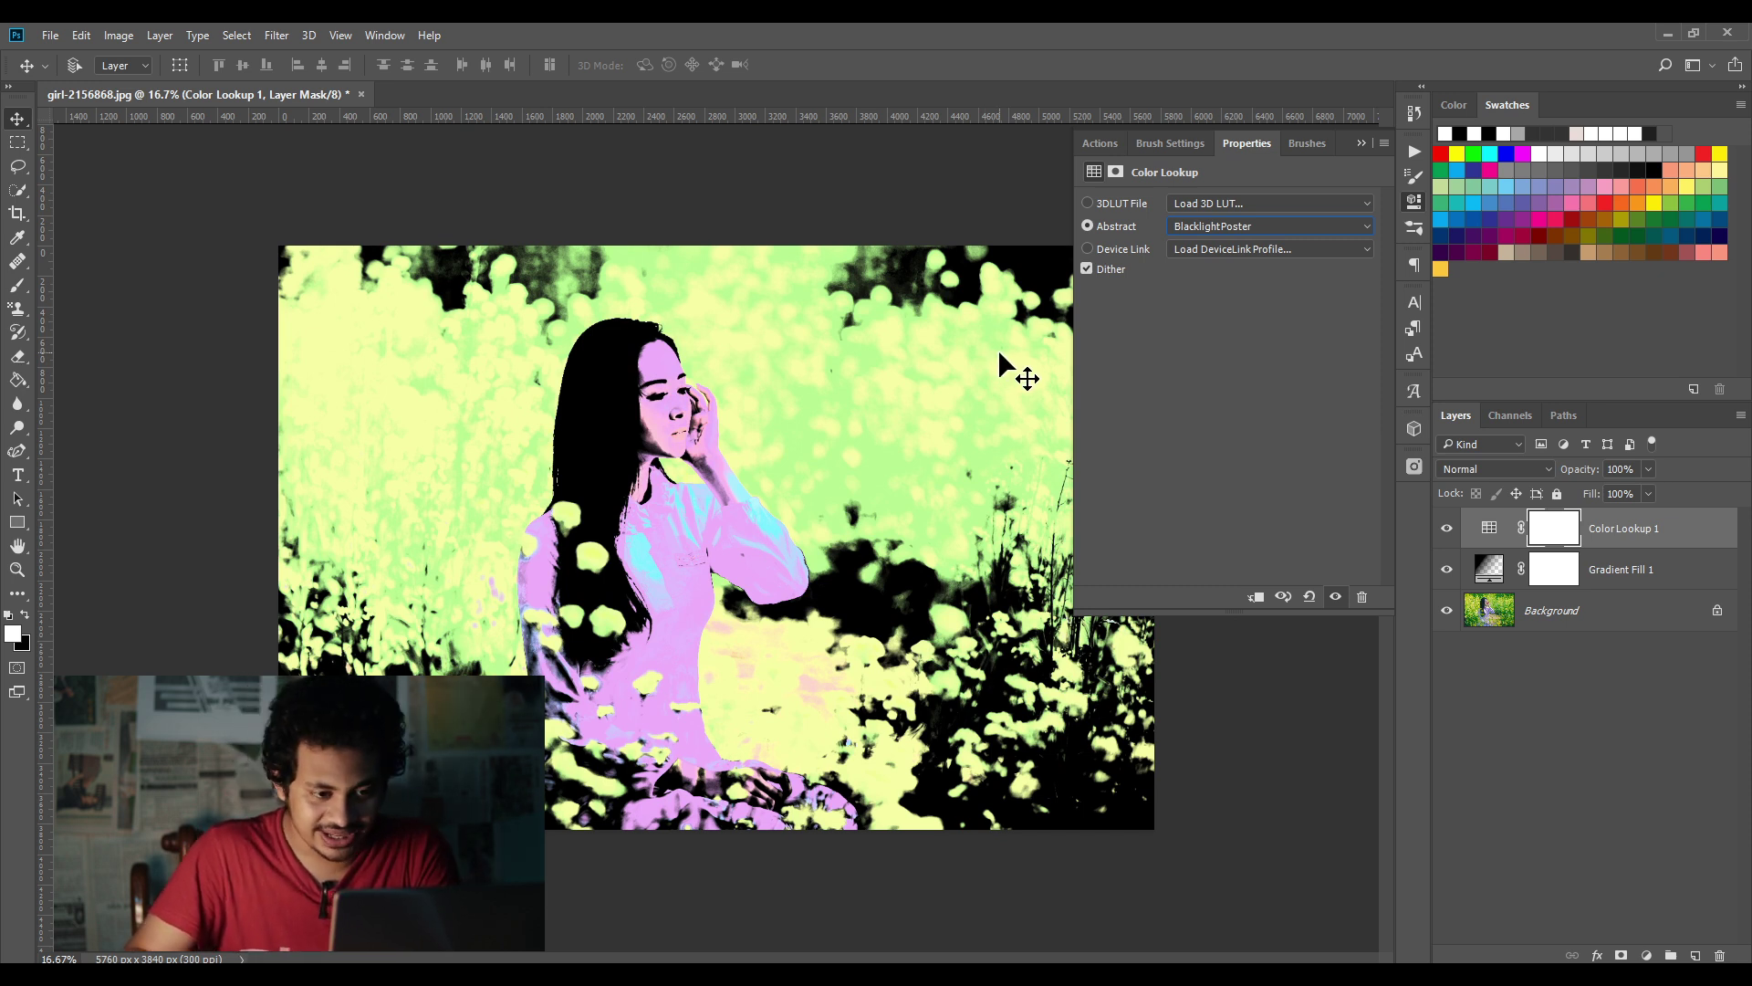
pyautogui.click(1190, 227)
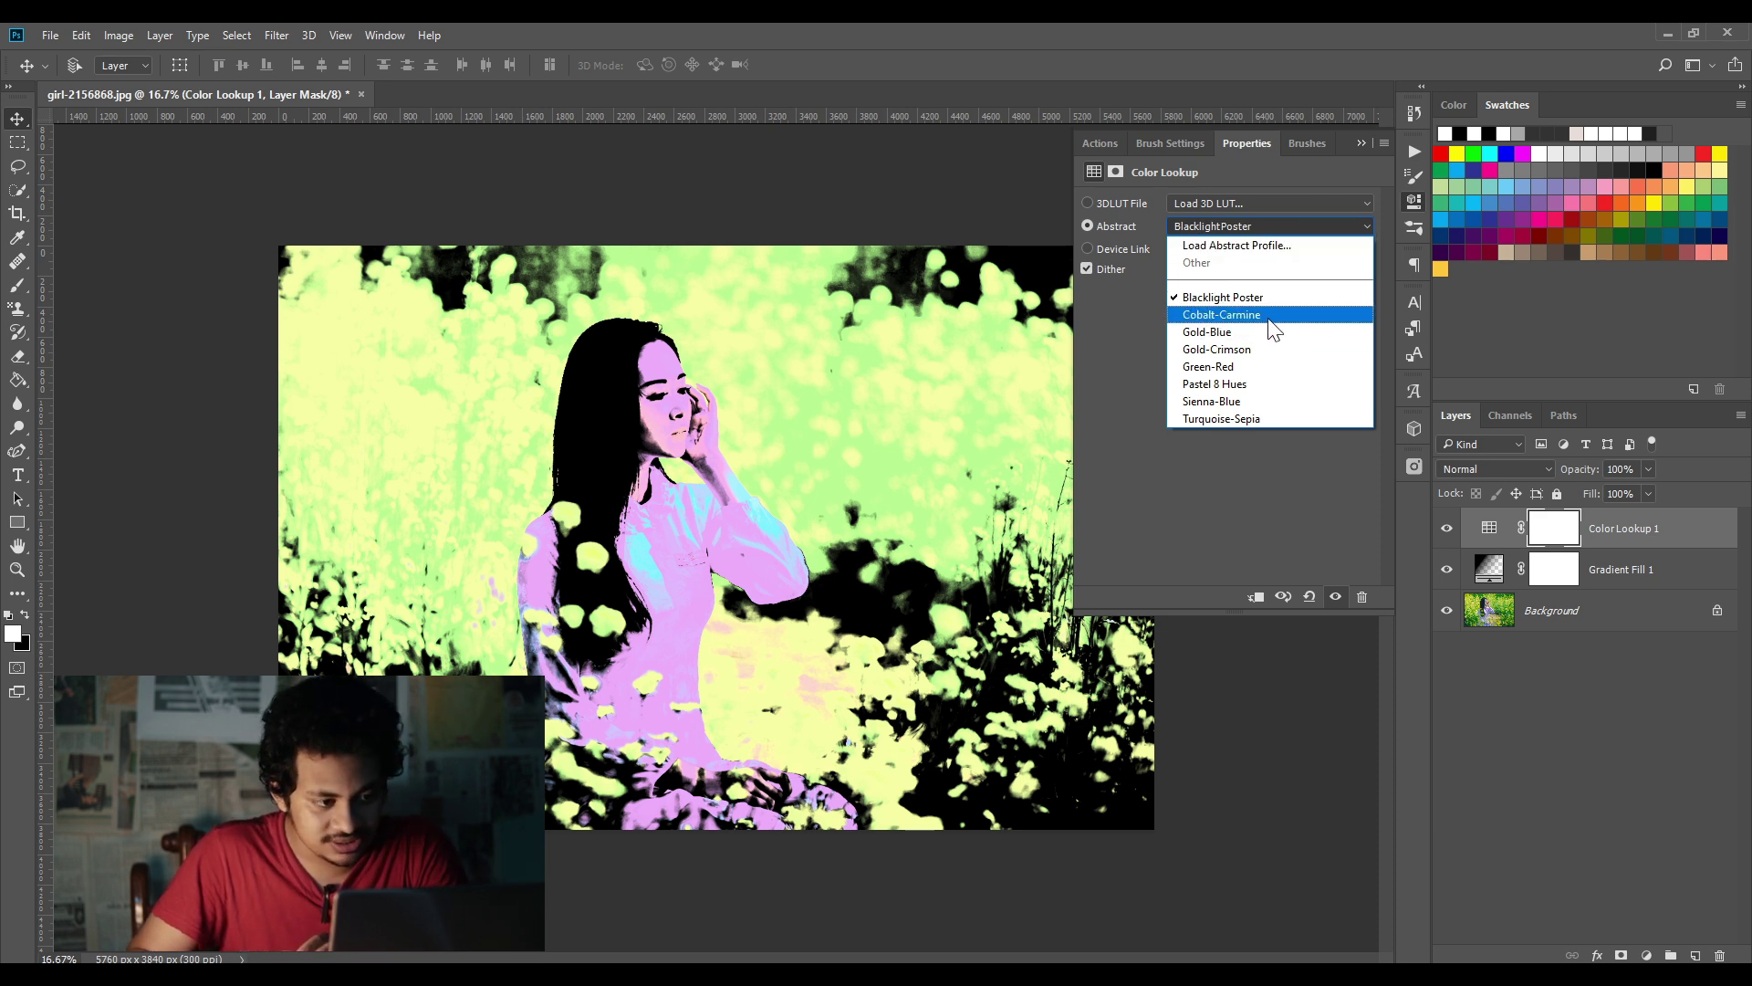
pyautogui.click(1318, 327)
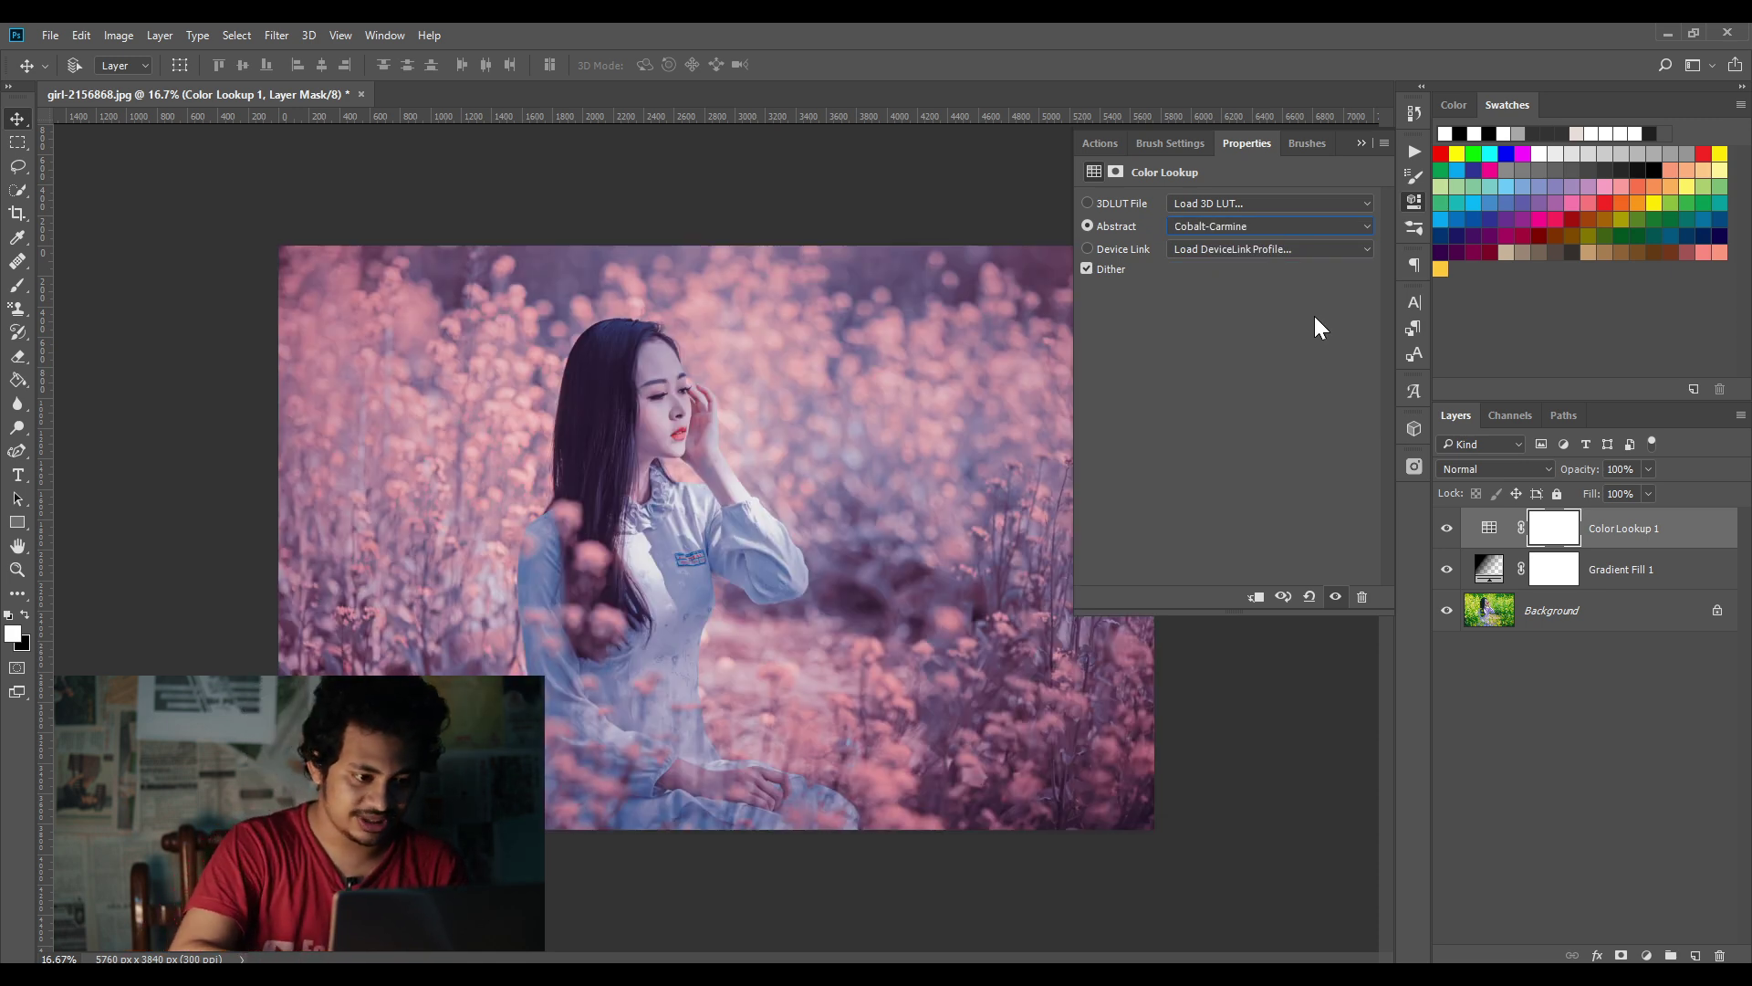
pyautogui.hotkey('ctrl', '+')
pyautogui.hotkey('ctrl', '-')
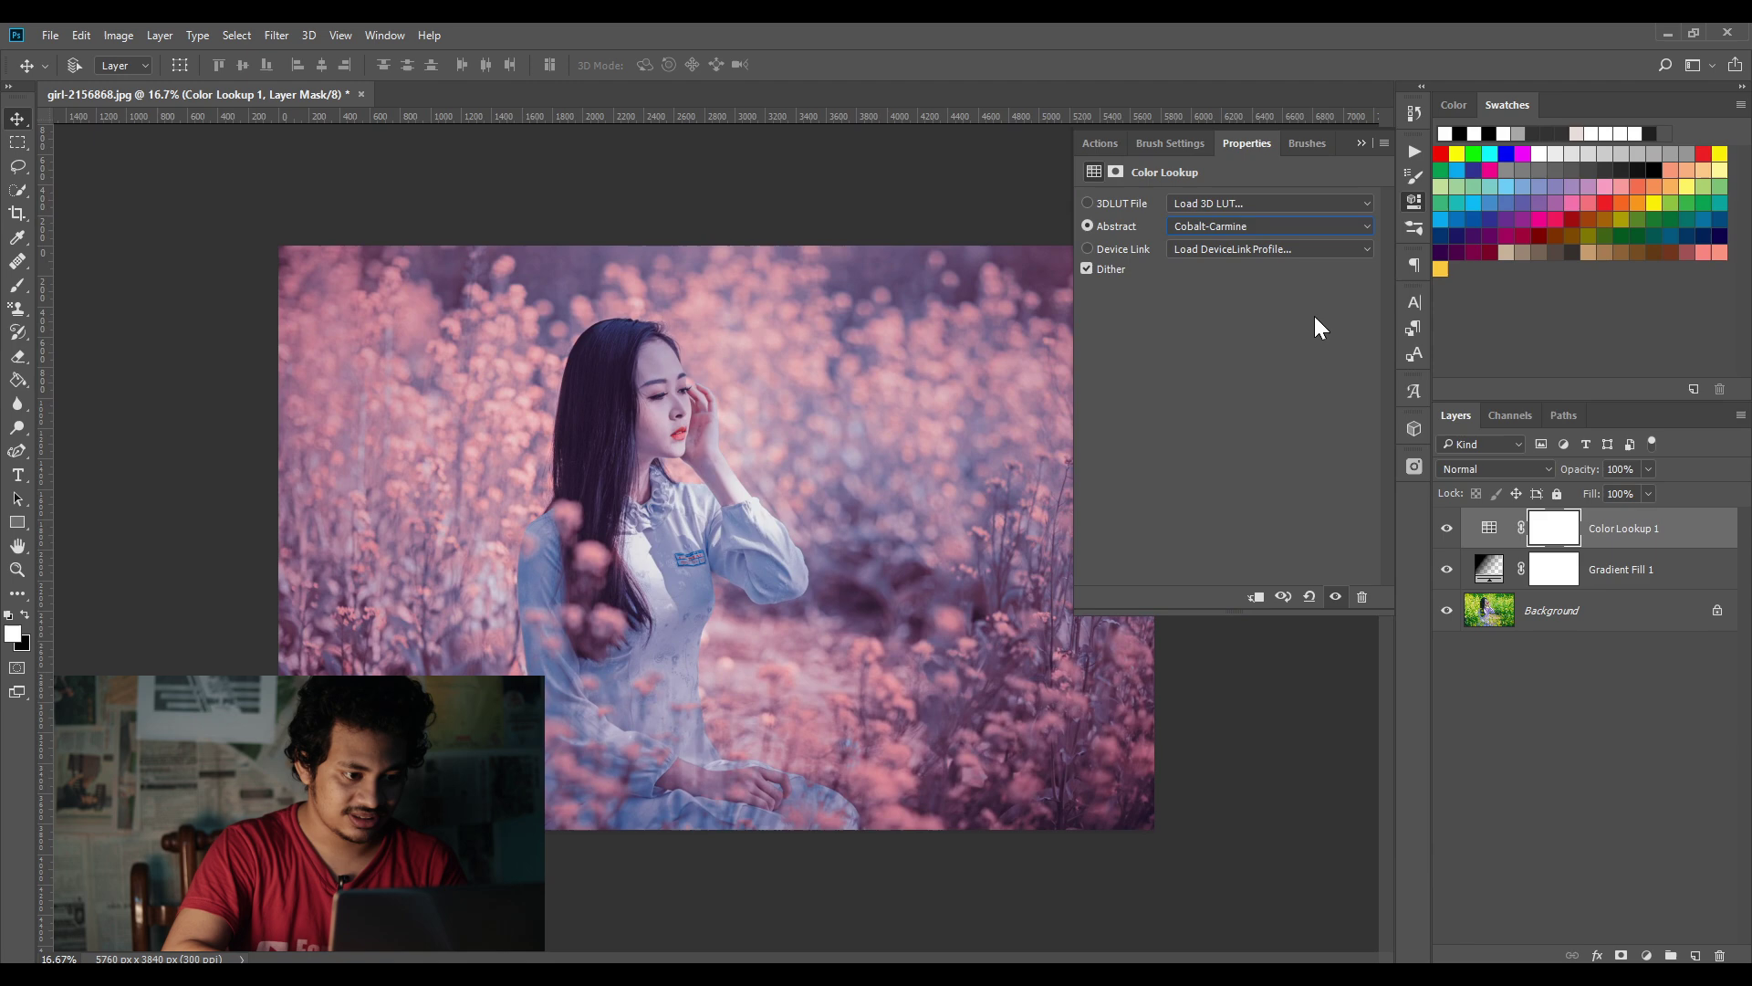
pyautogui.hotkey('ctrl', '+')
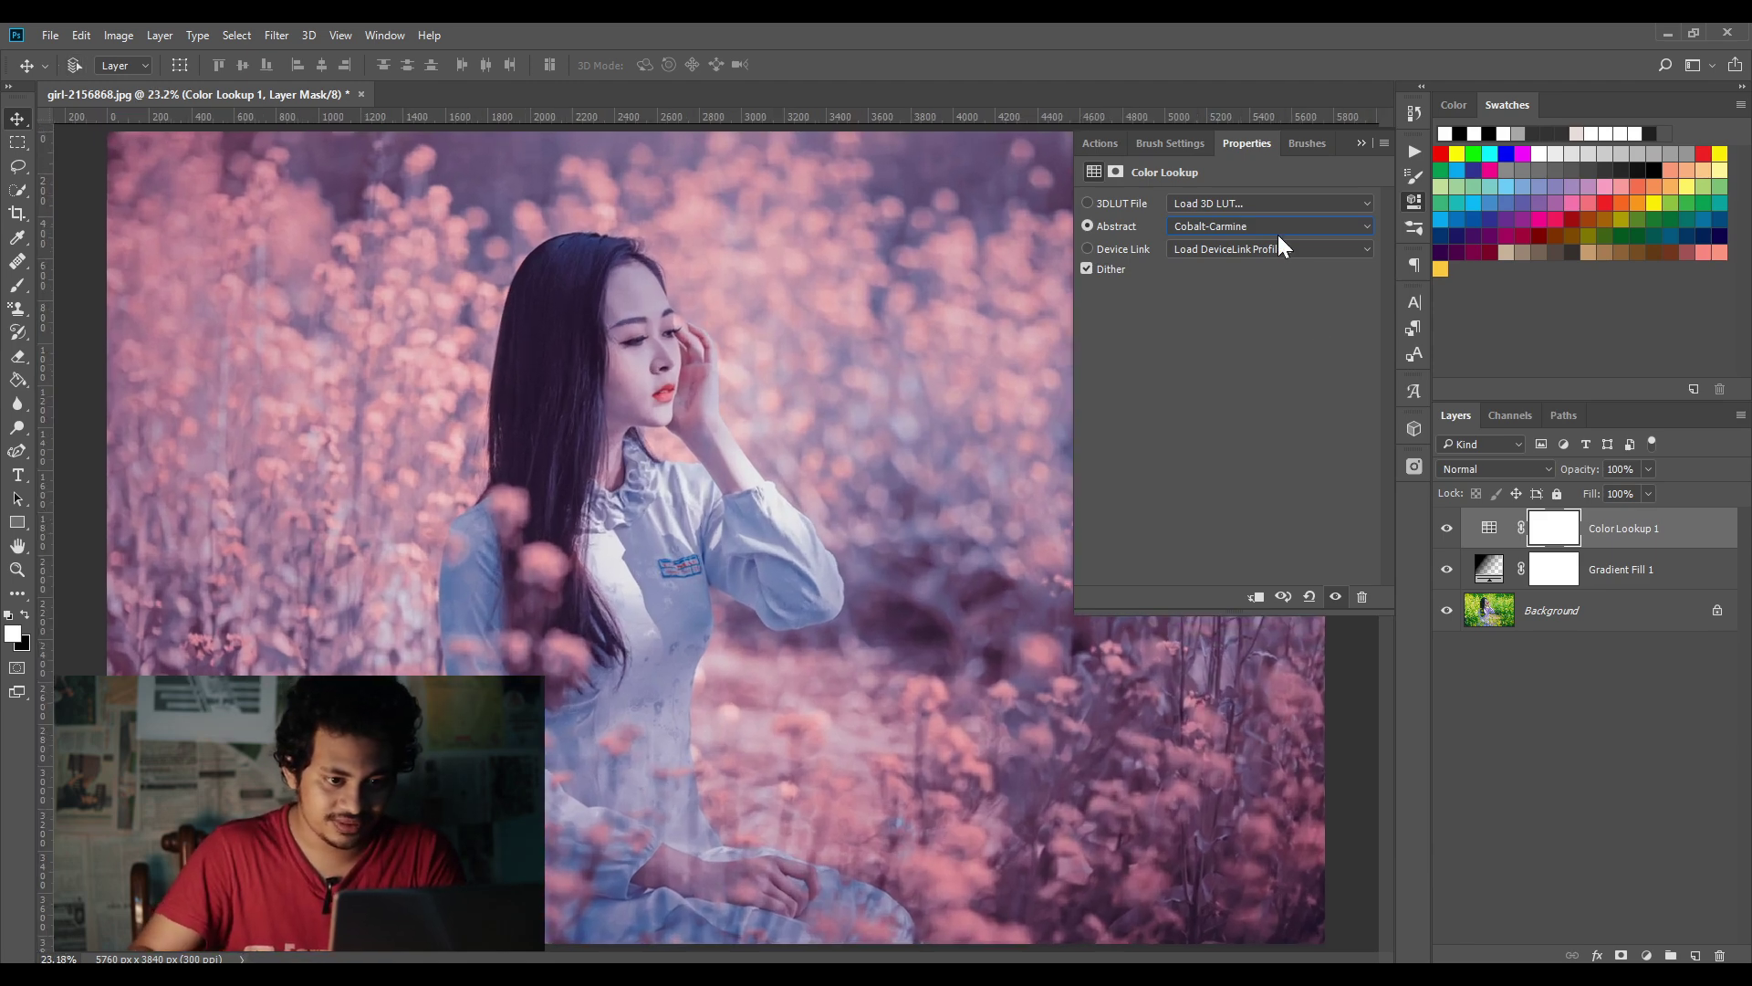
pyautogui.click(1358, 144)
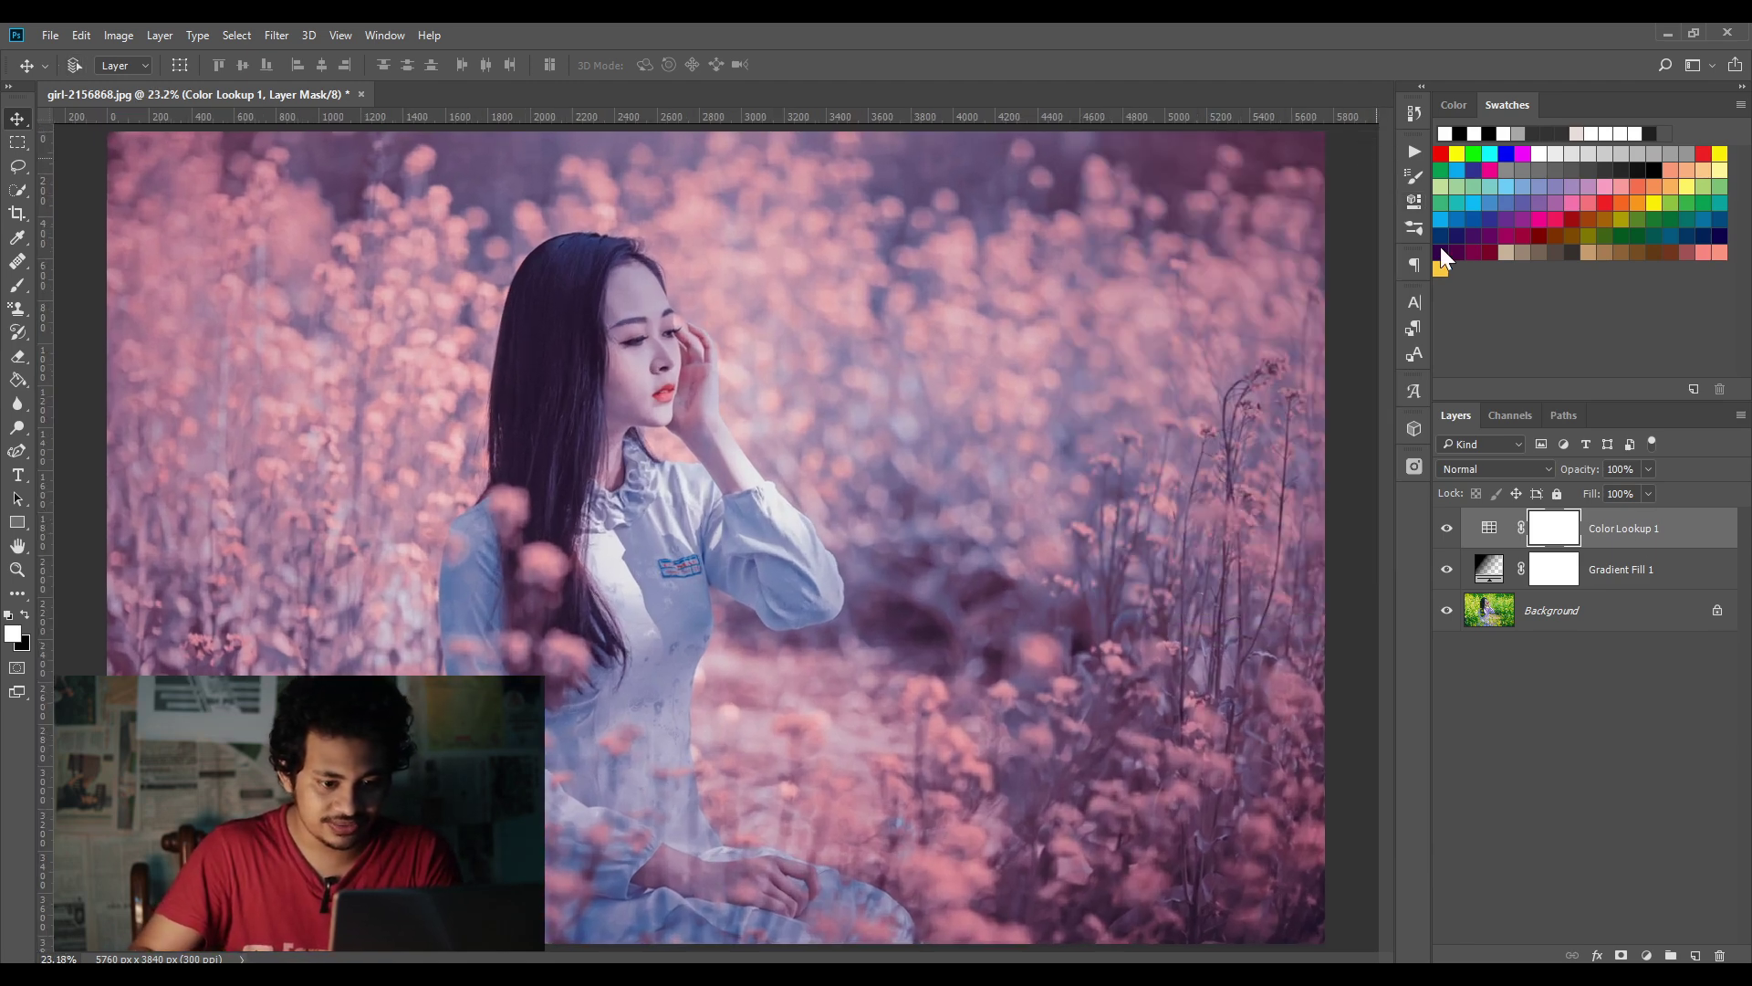
pyautogui.click(1447, 528)
pyautogui.click(1447, 528)
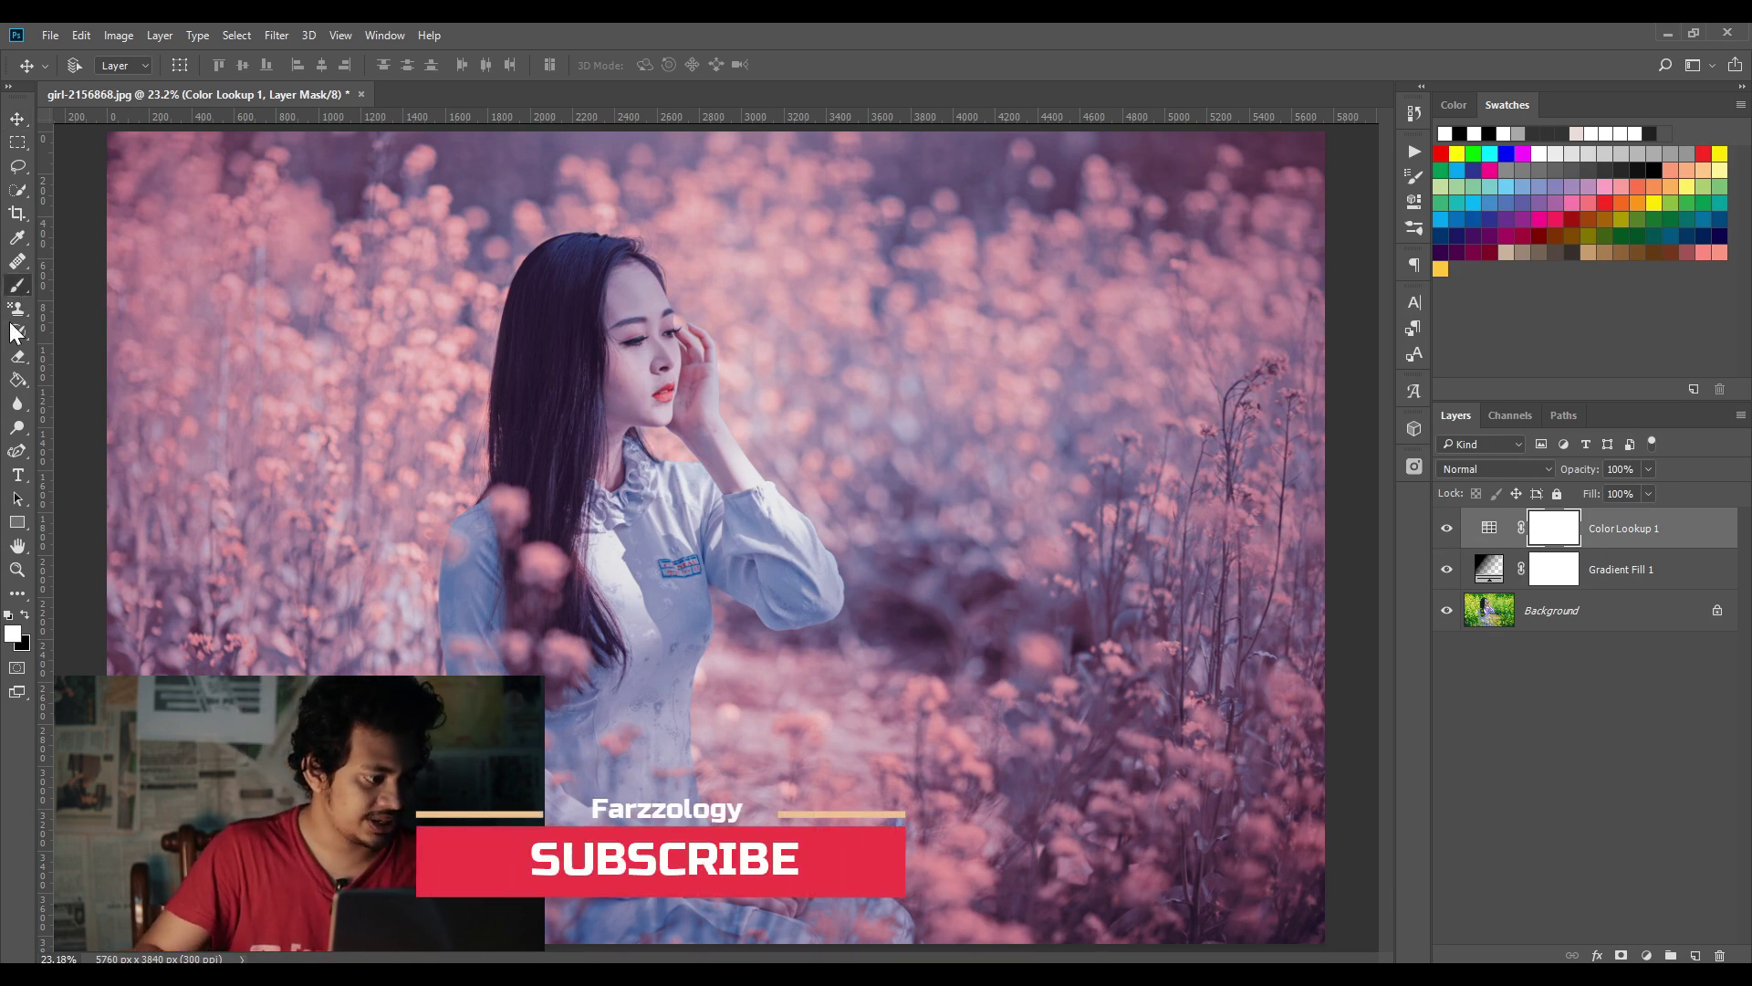
# Step: Paint black over the girl's face on the Color Lookup mask with a 300 px hard round brush
pyautogui.press('b')
pyautogui.click(24, 613)
pyautogui.press(']')
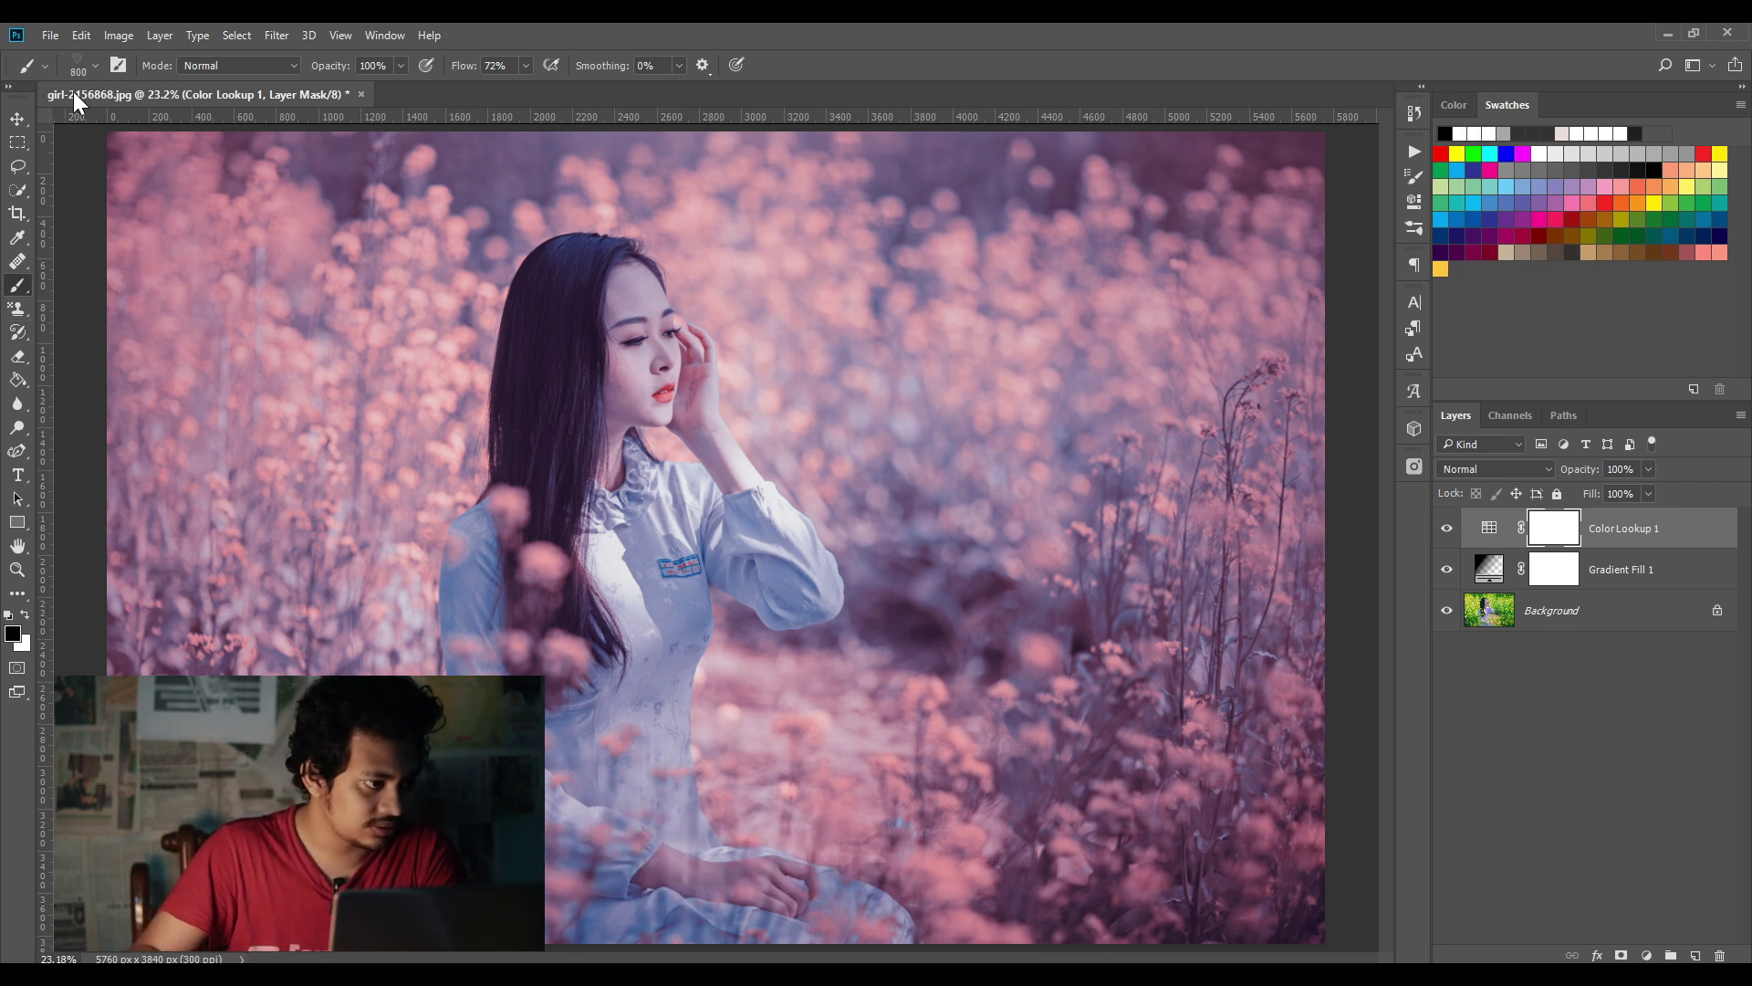
pyautogui.click(78, 63)
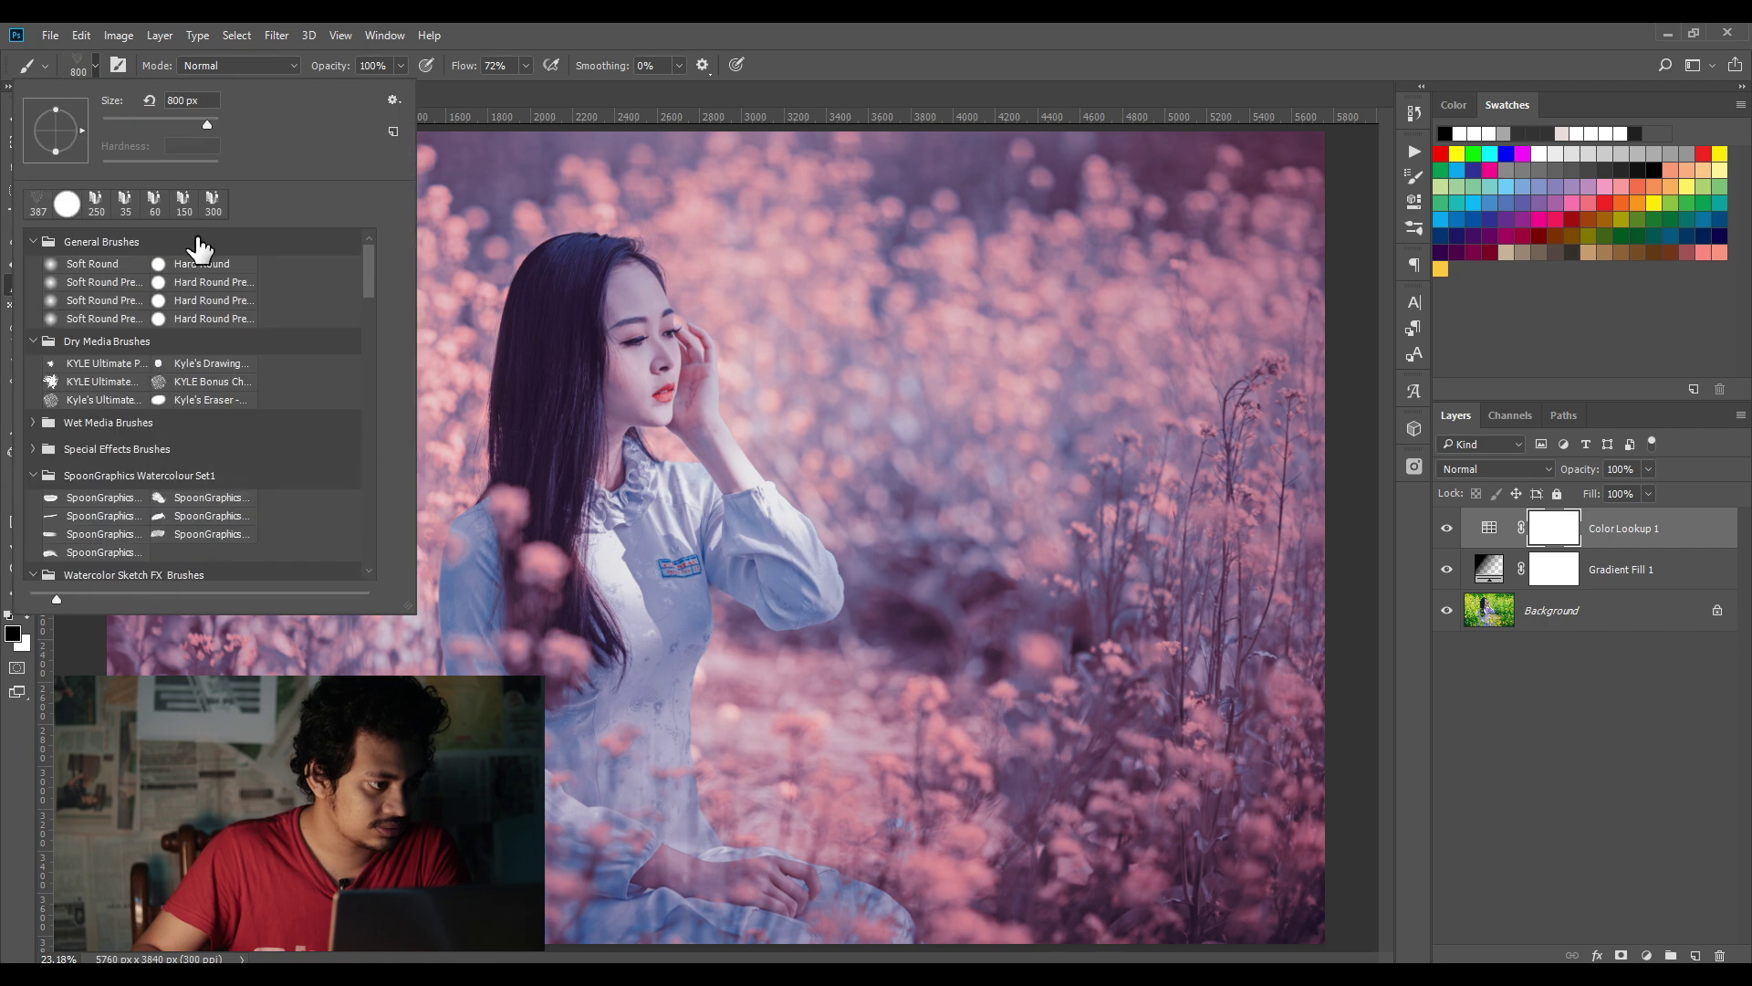
pyautogui.click(67, 203)
pyautogui.press('[')
pyautogui.press('[')
pyautogui.press('[')
pyautogui.press('[')
pyautogui.press('Return')
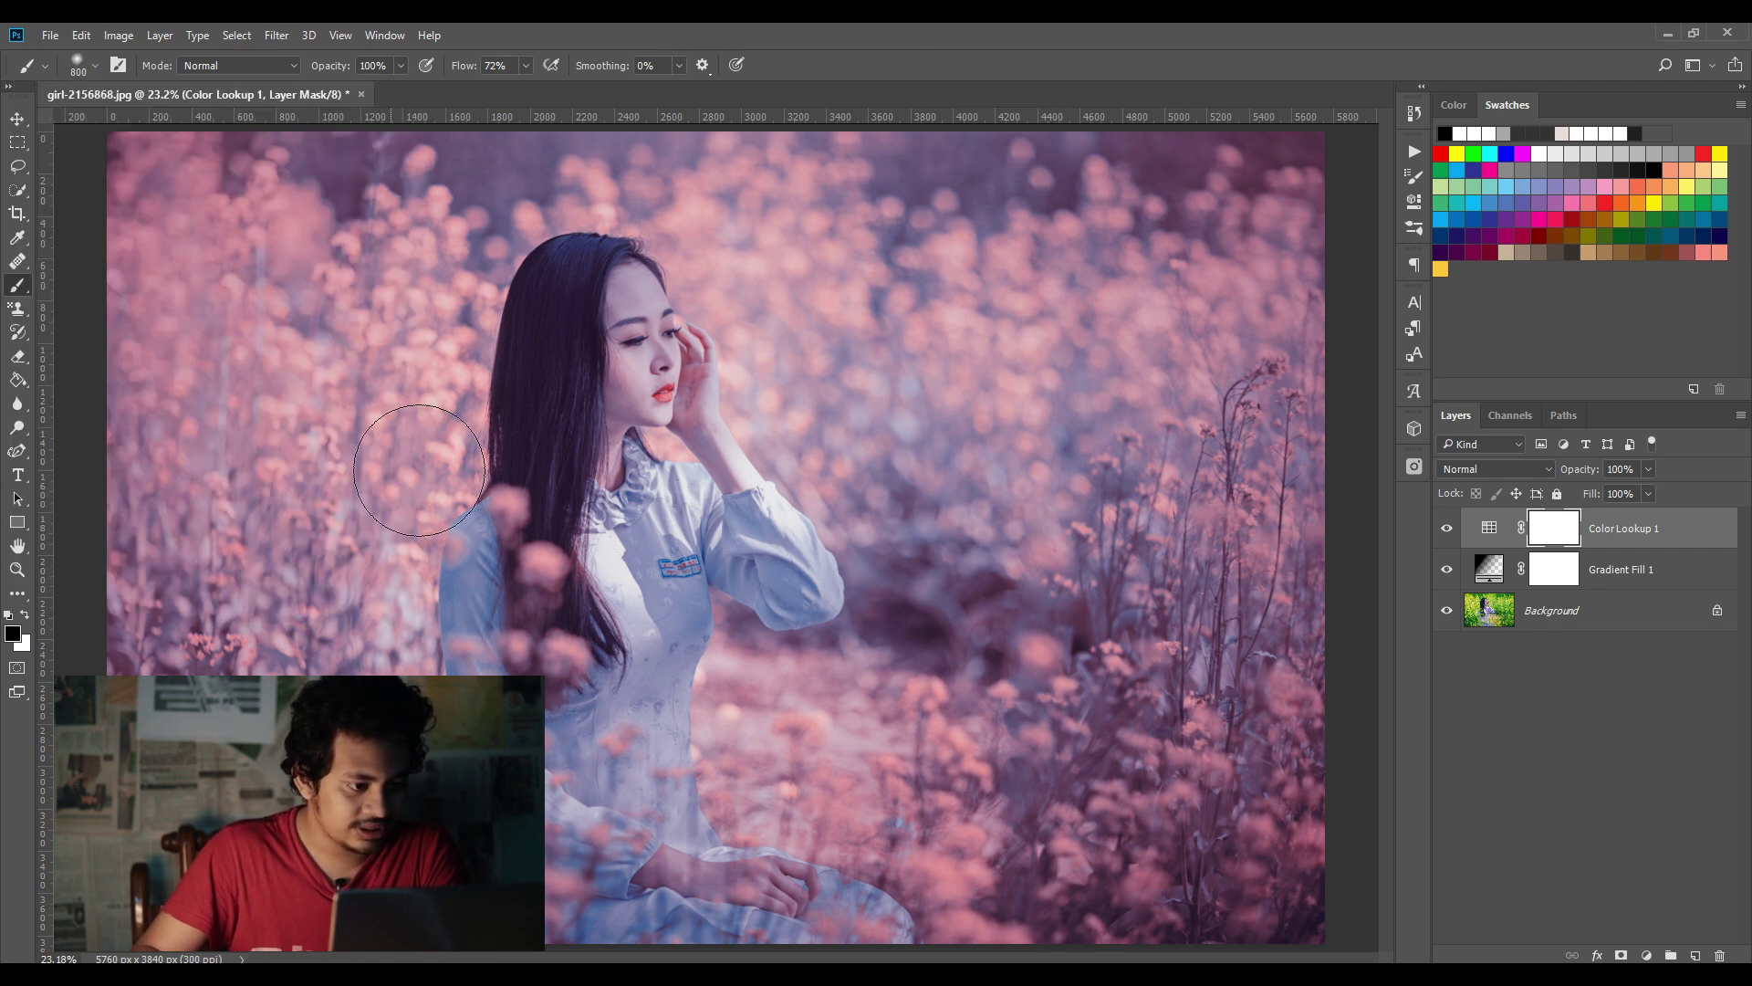
pyautogui.press('[')
pyautogui.moveTo(636, 315)
pyautogui.mouseDown()
pyautogui.moveTo(644, 391)
pyautogui.moveTo(608, 394)
pyautogui.moveTo(599, 474)
pyautogui.moveTo(587, 265)
pyautogui.moveTo(536, 442)
pyautogui.moveTo(551, 286)
pyautogui.moveTo(588, 484)
pyautogui.moveTo(639, 470)
pyautogui.moveTo(555, 477)
pyautogui.moveTo(498, 543)
pyautogui.moveTo(489, 595)
pyautogui.moveTo(625, 568)
pyautogui.moveTo(648, 743)
pyautogui.moveTo(750, 429)
pyautogui.mouseUp()
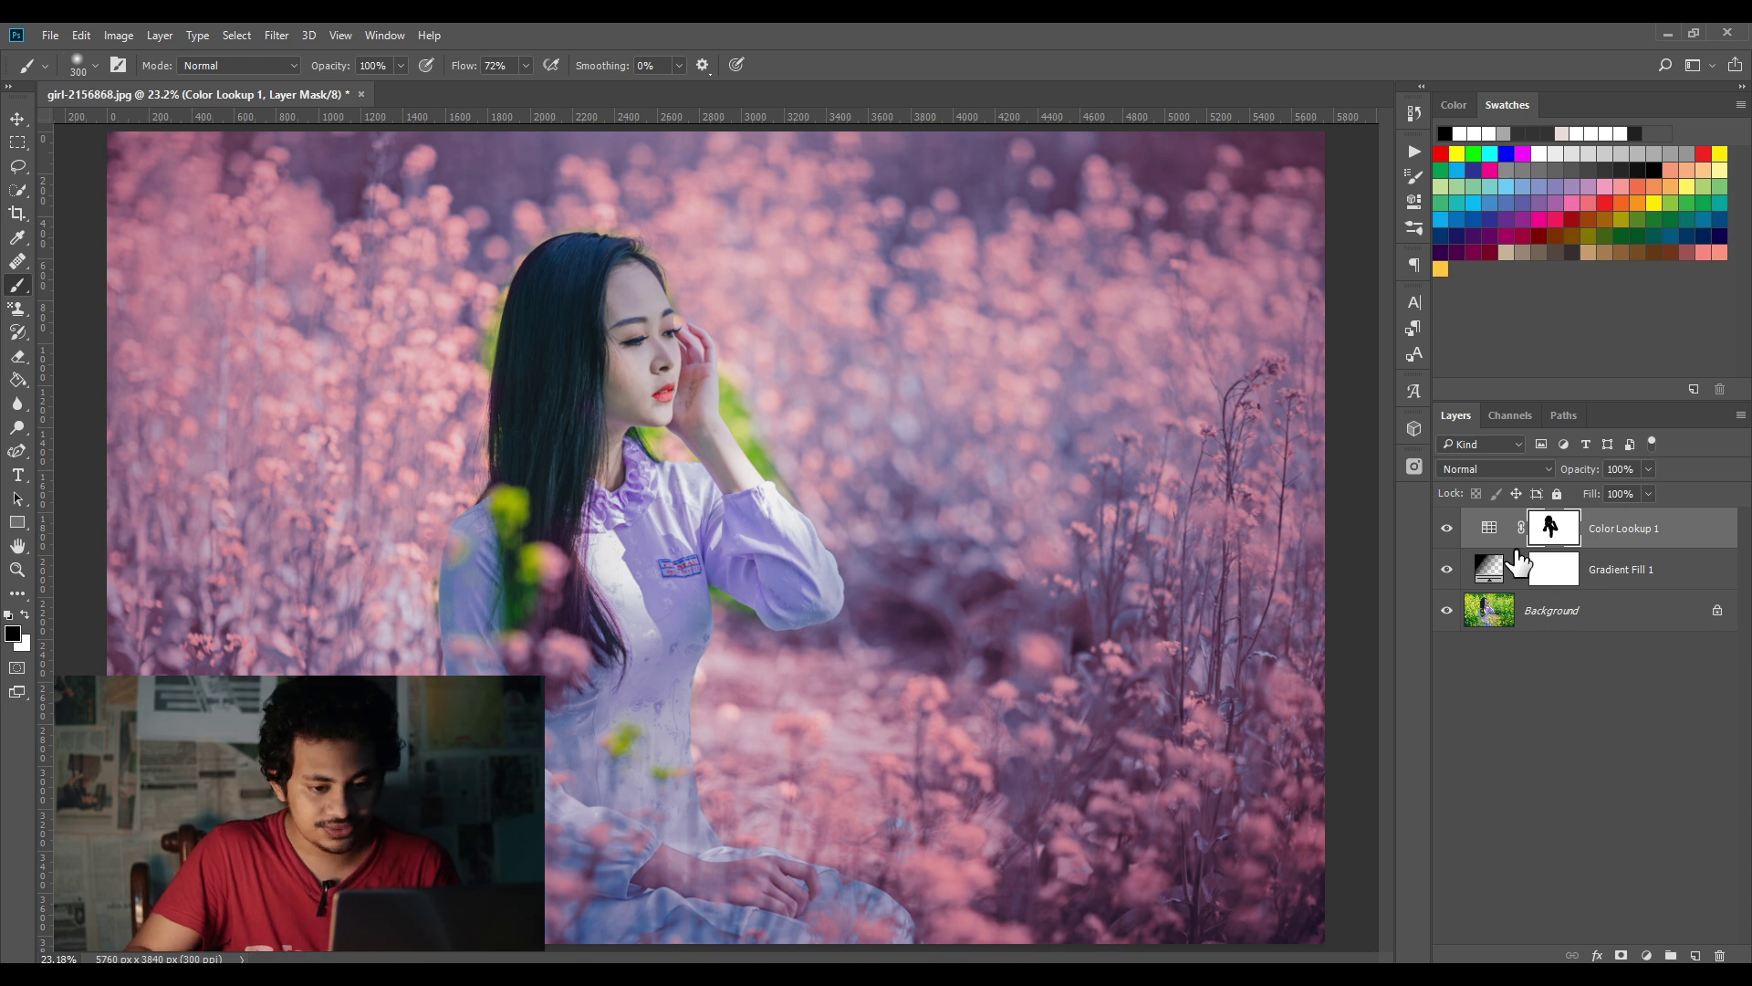
# Step: Compare with the mask disabled and the grade hidden, then delete the Color Lookup 1 layer
pyautogui.keyDown('shift'); pyautogui.click(1552, 528); pyautogui.keyUp('shift')
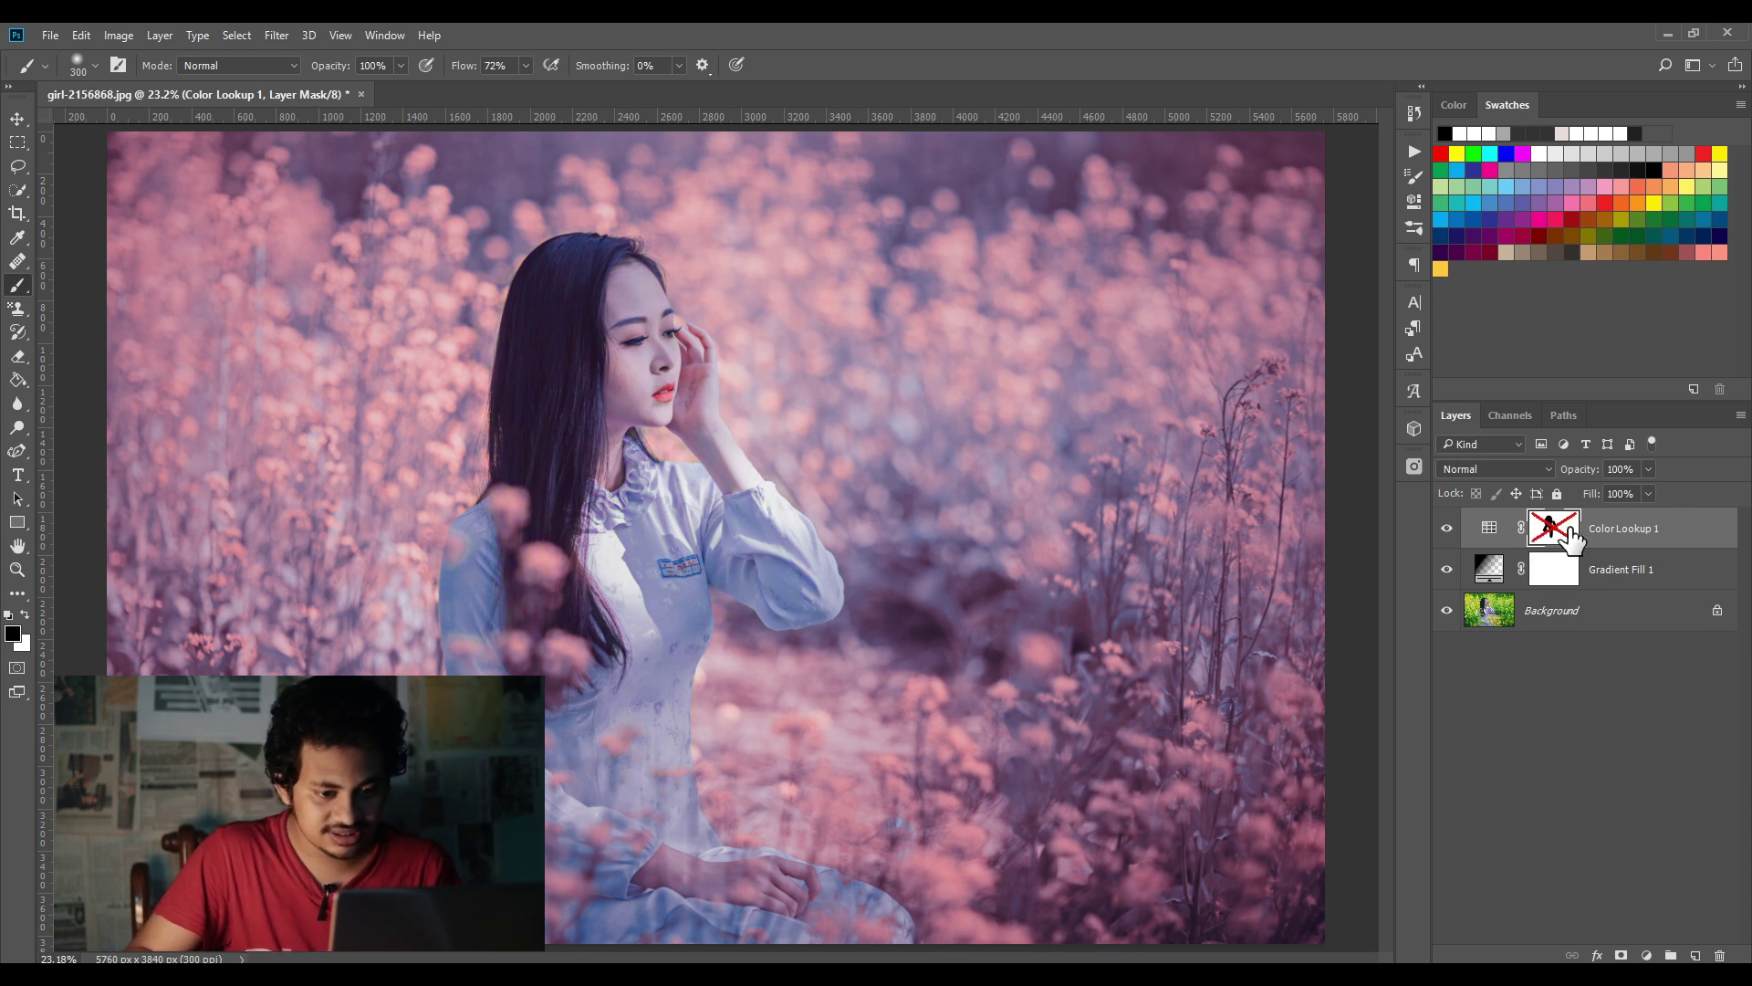
pyautogui.click(1447, 528)
pyautogui.click(1448, 528)
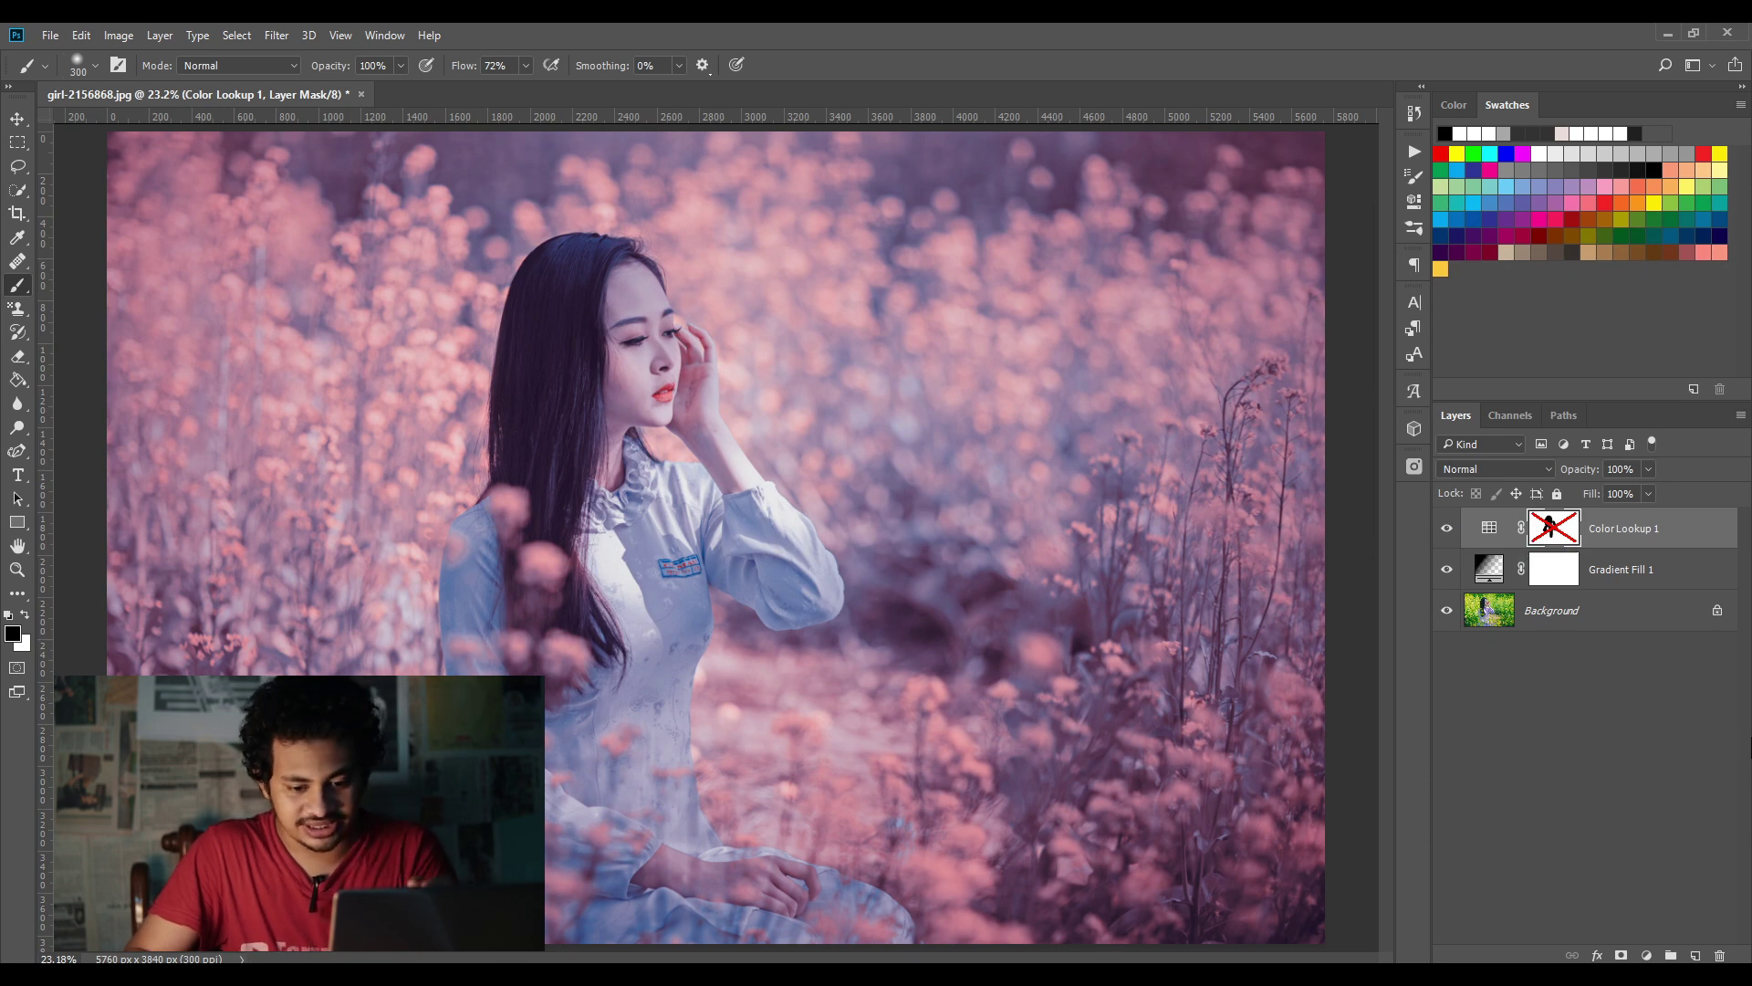
pyautogui.click(1721, 955)
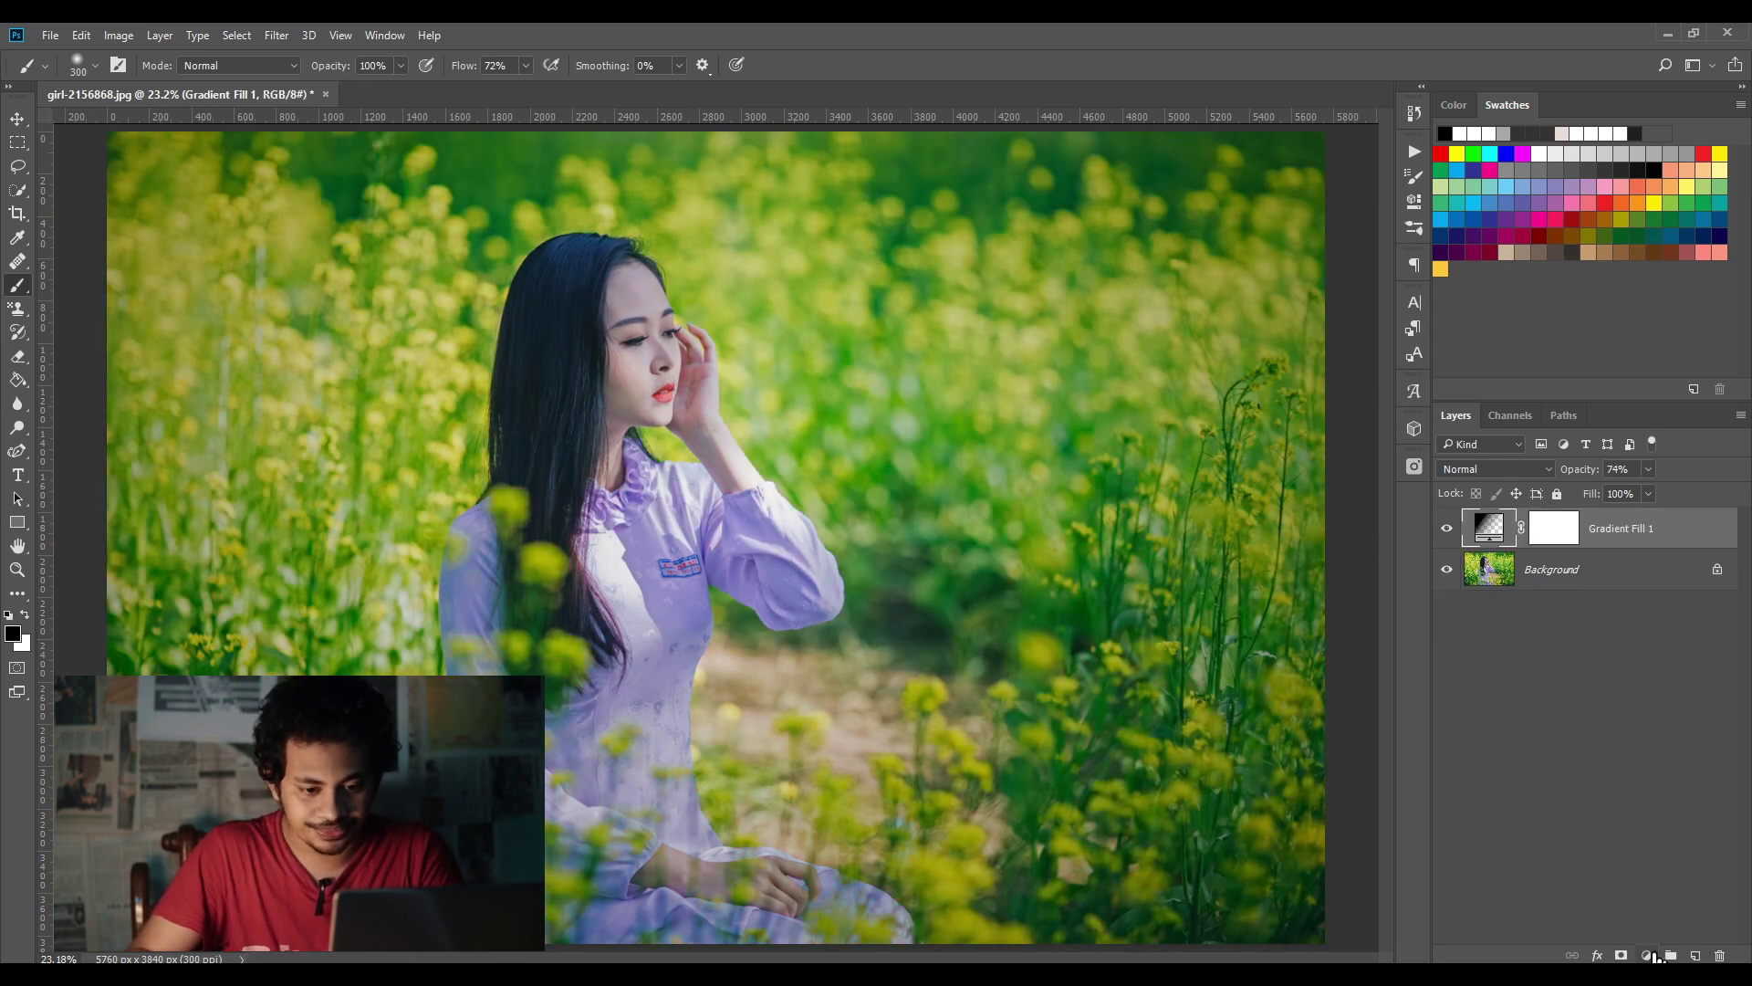
# Step: Add a Color Lookup layer with the Gold-Blue abstract profile and compare it with the original
pyautogui.click(1646, 954)
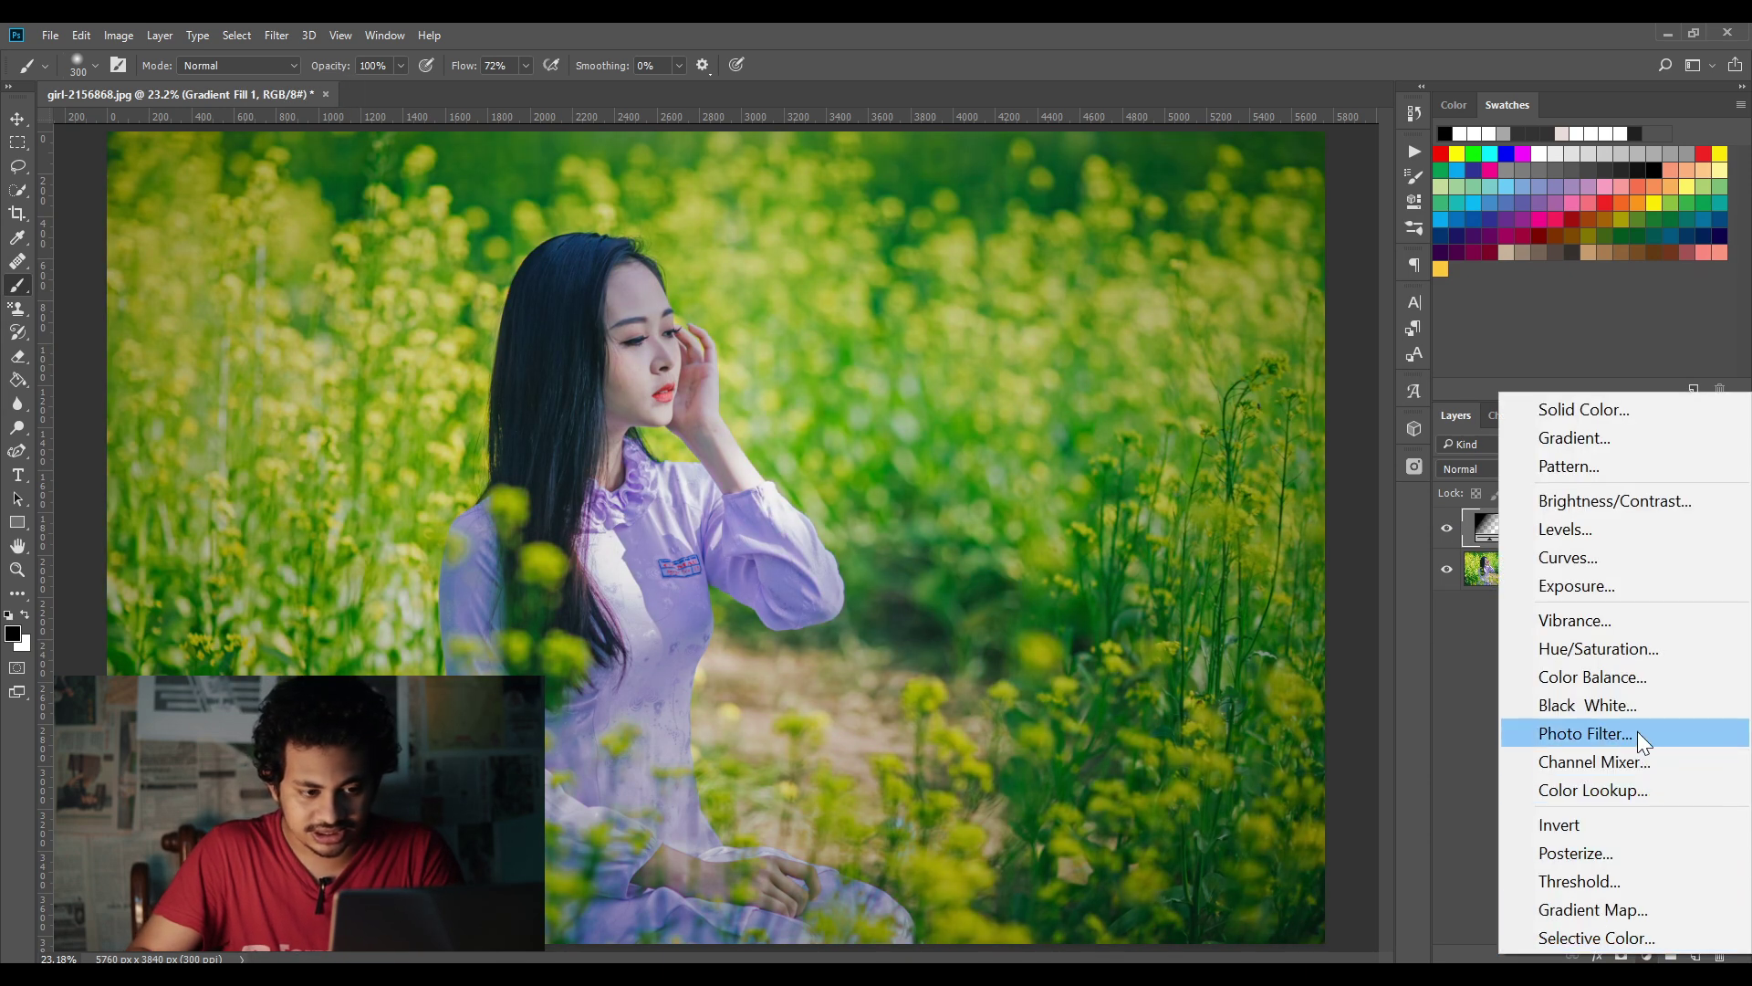
pyautogui.click(1589, 790)
pyautogui.click(1246, 226)
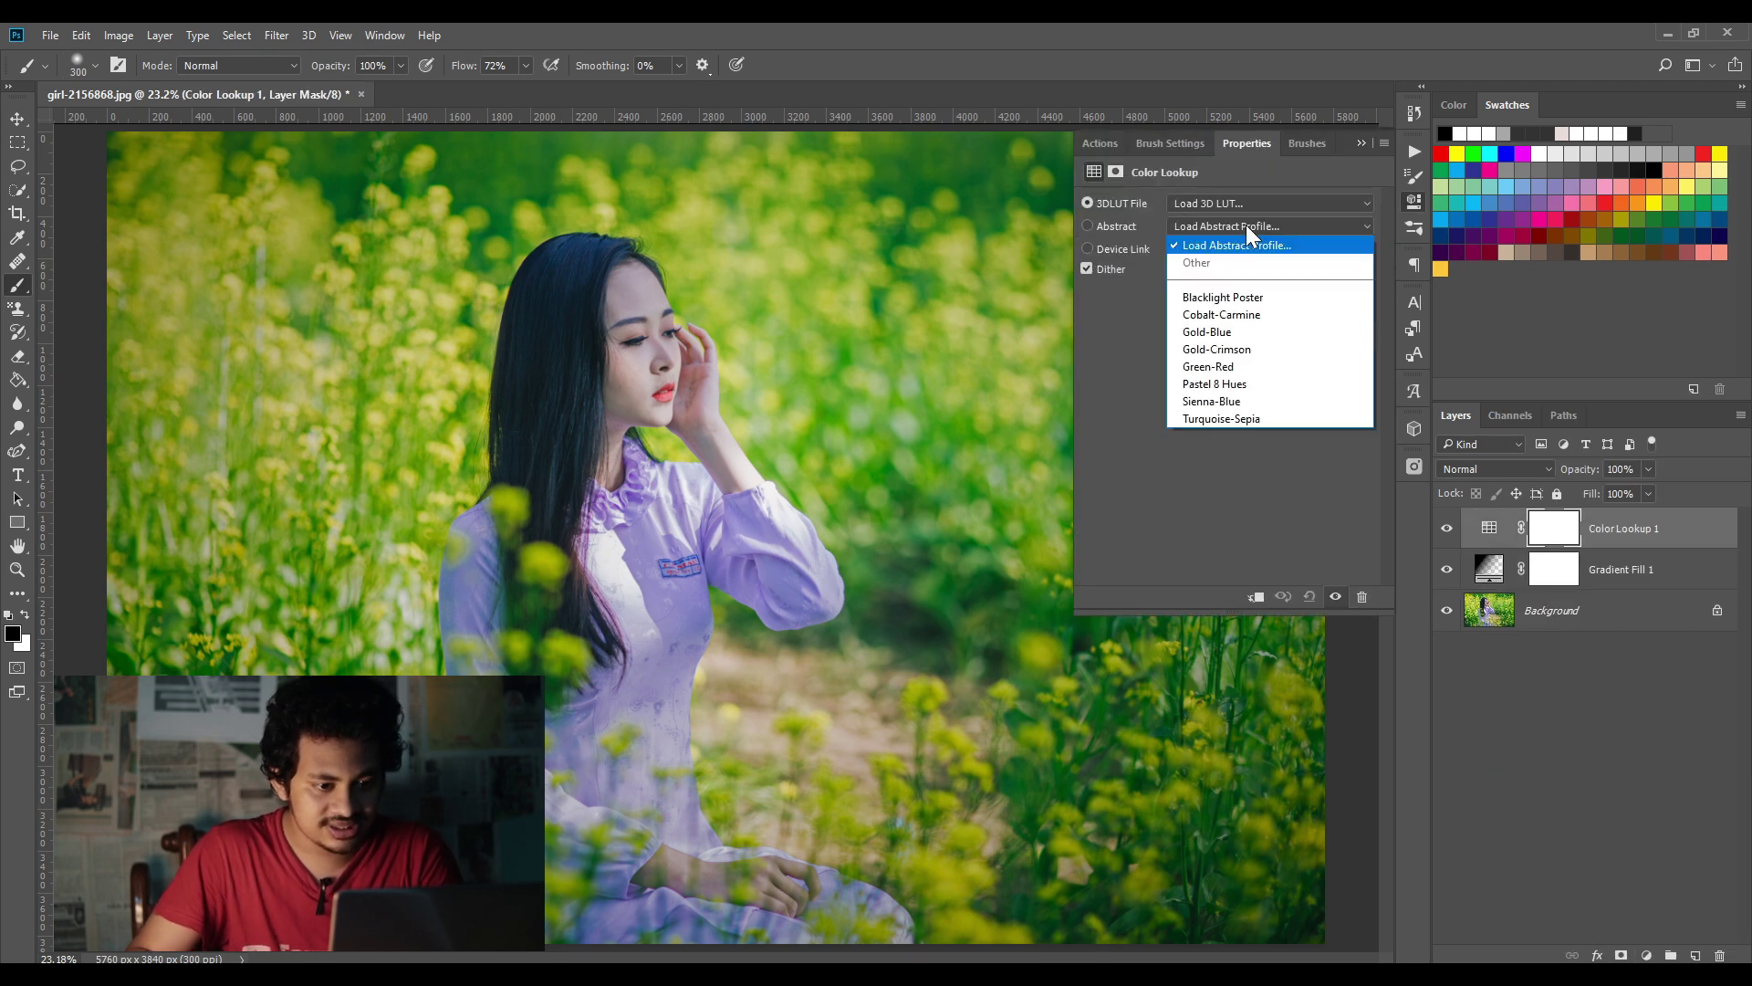
pyautogui.click(1277, 336)
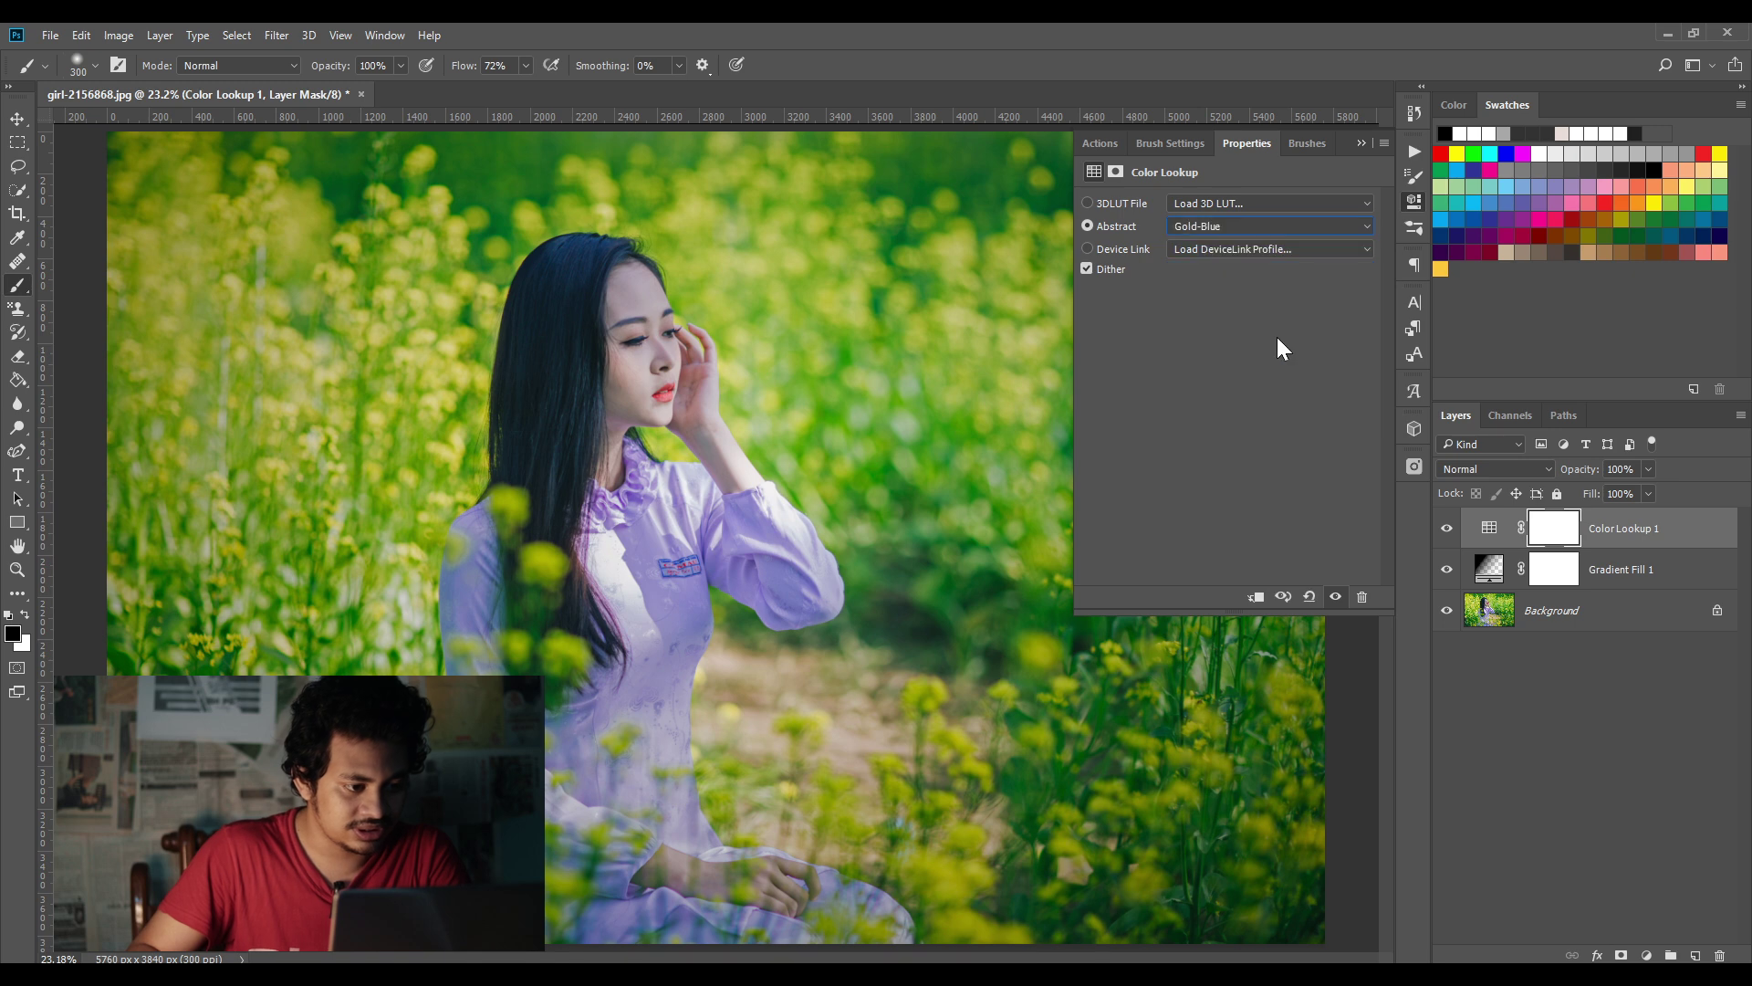
pyautogui.click(1447, 531)
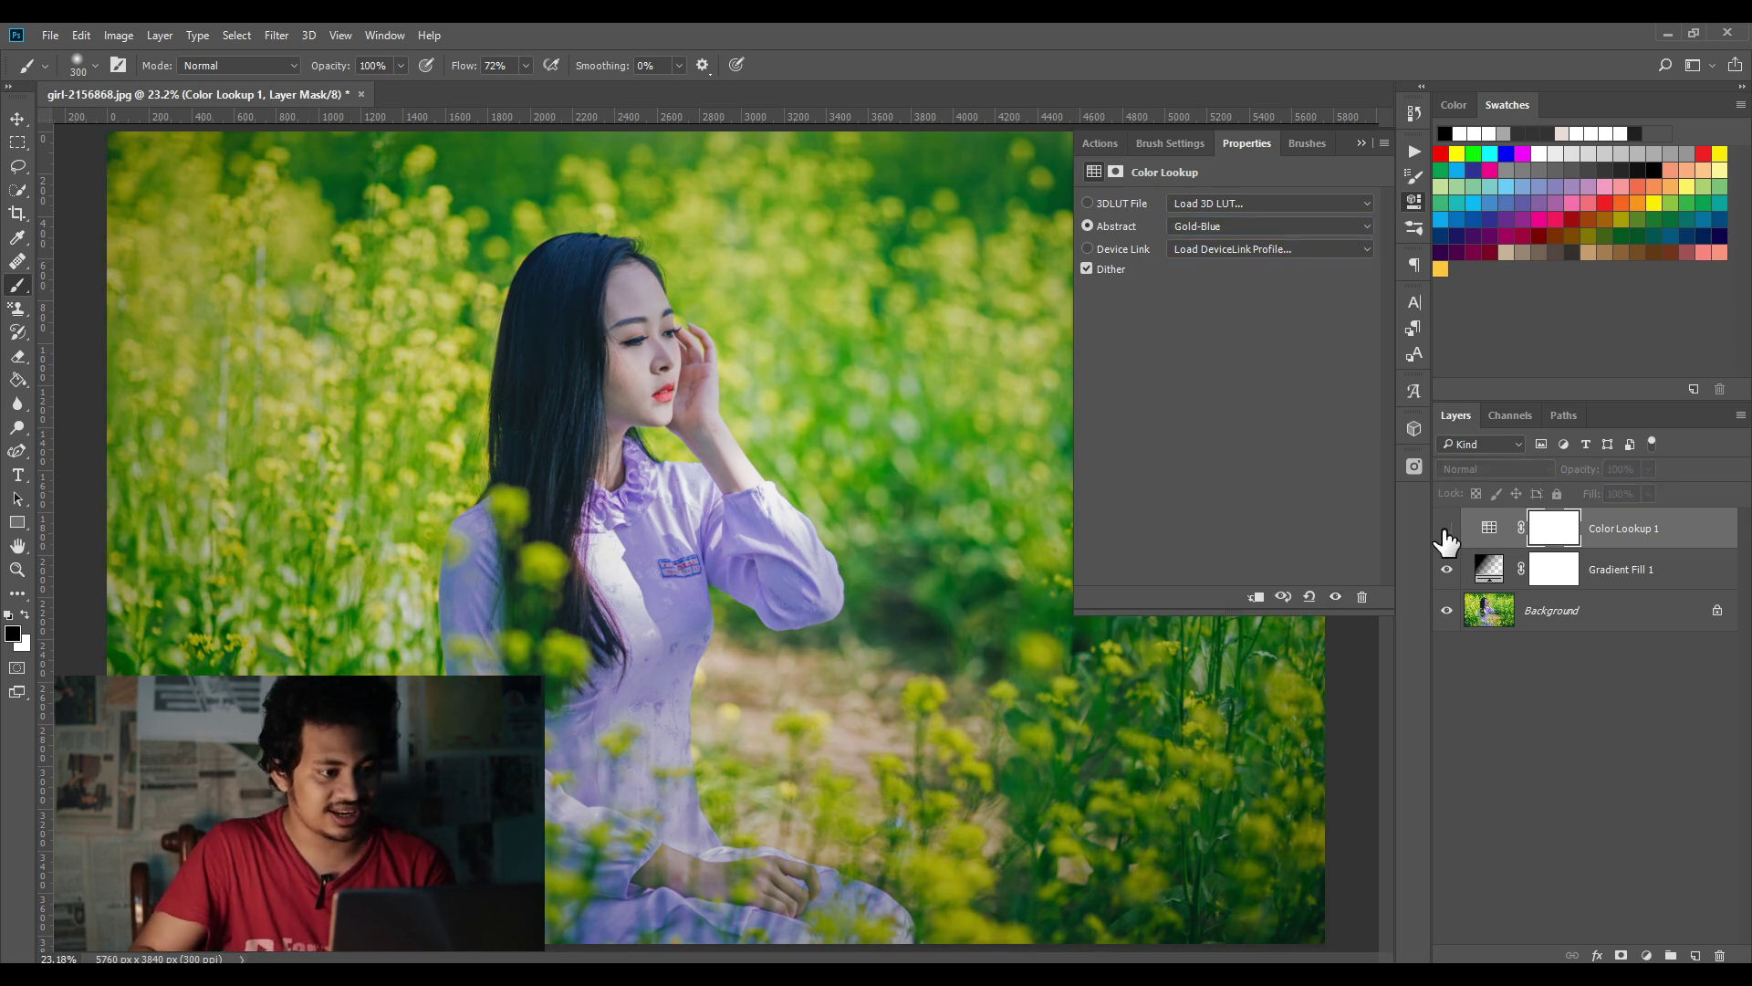
pyautogui.click(1447, 531)
pyautogui.click(1447, 531)
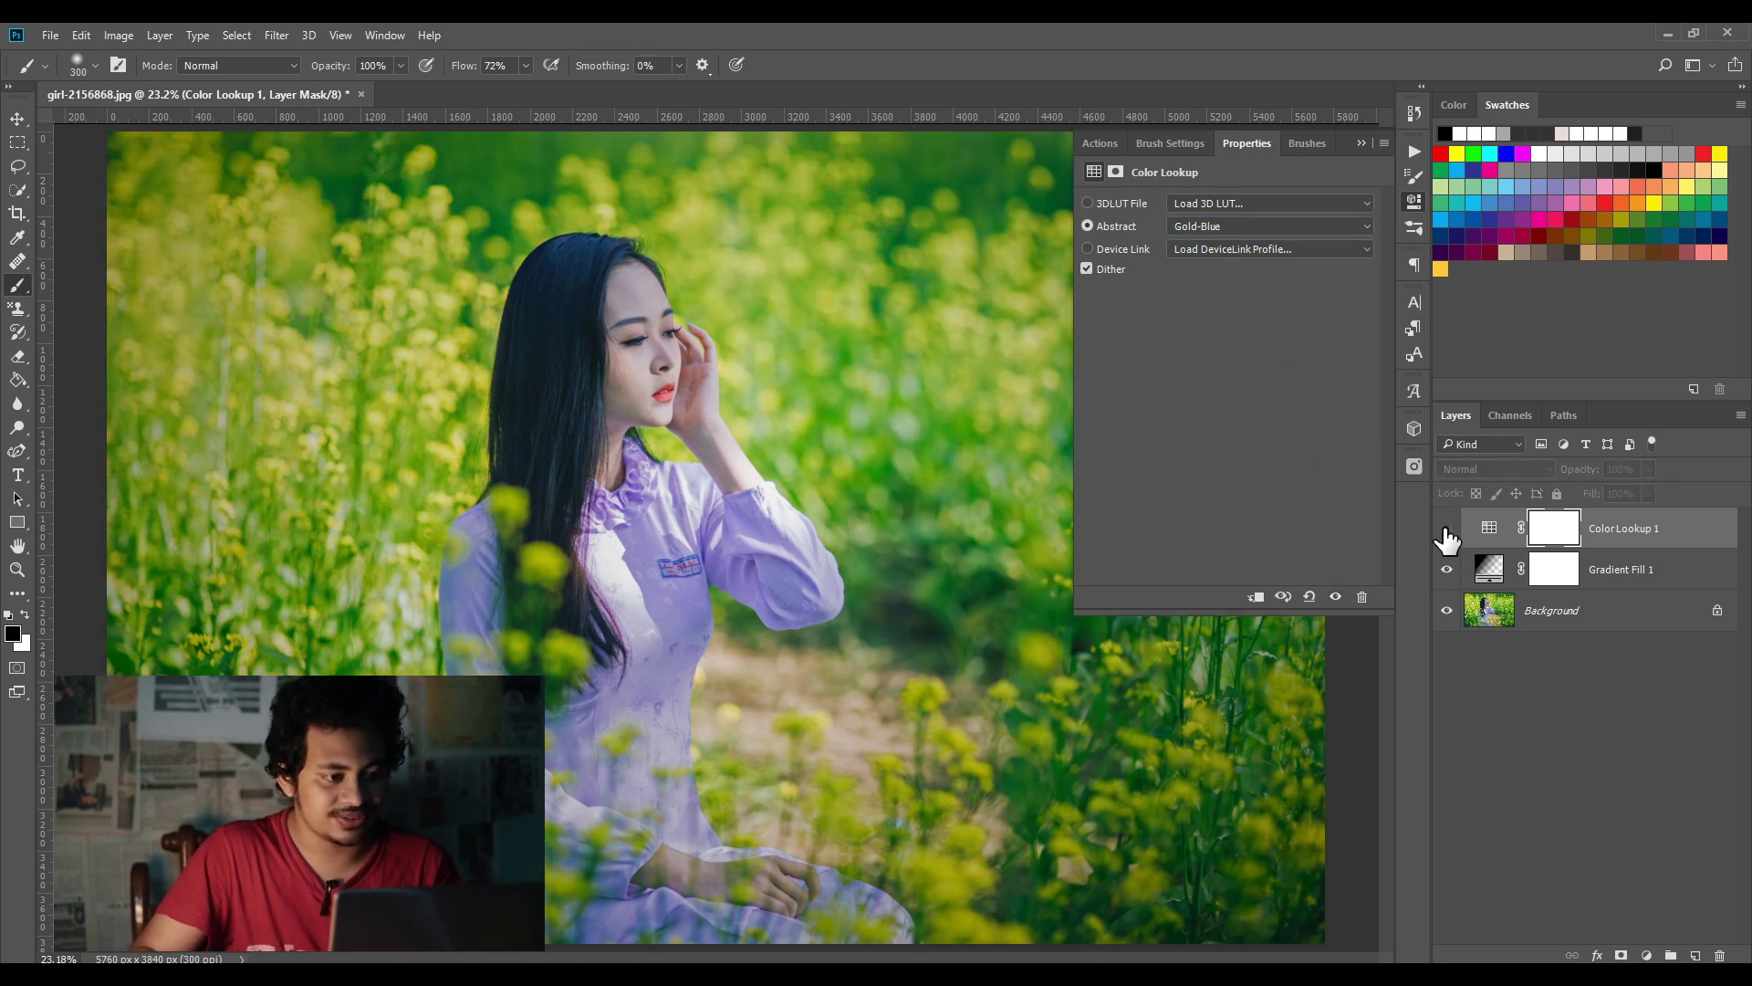
pyautogui.click(1446, 531)
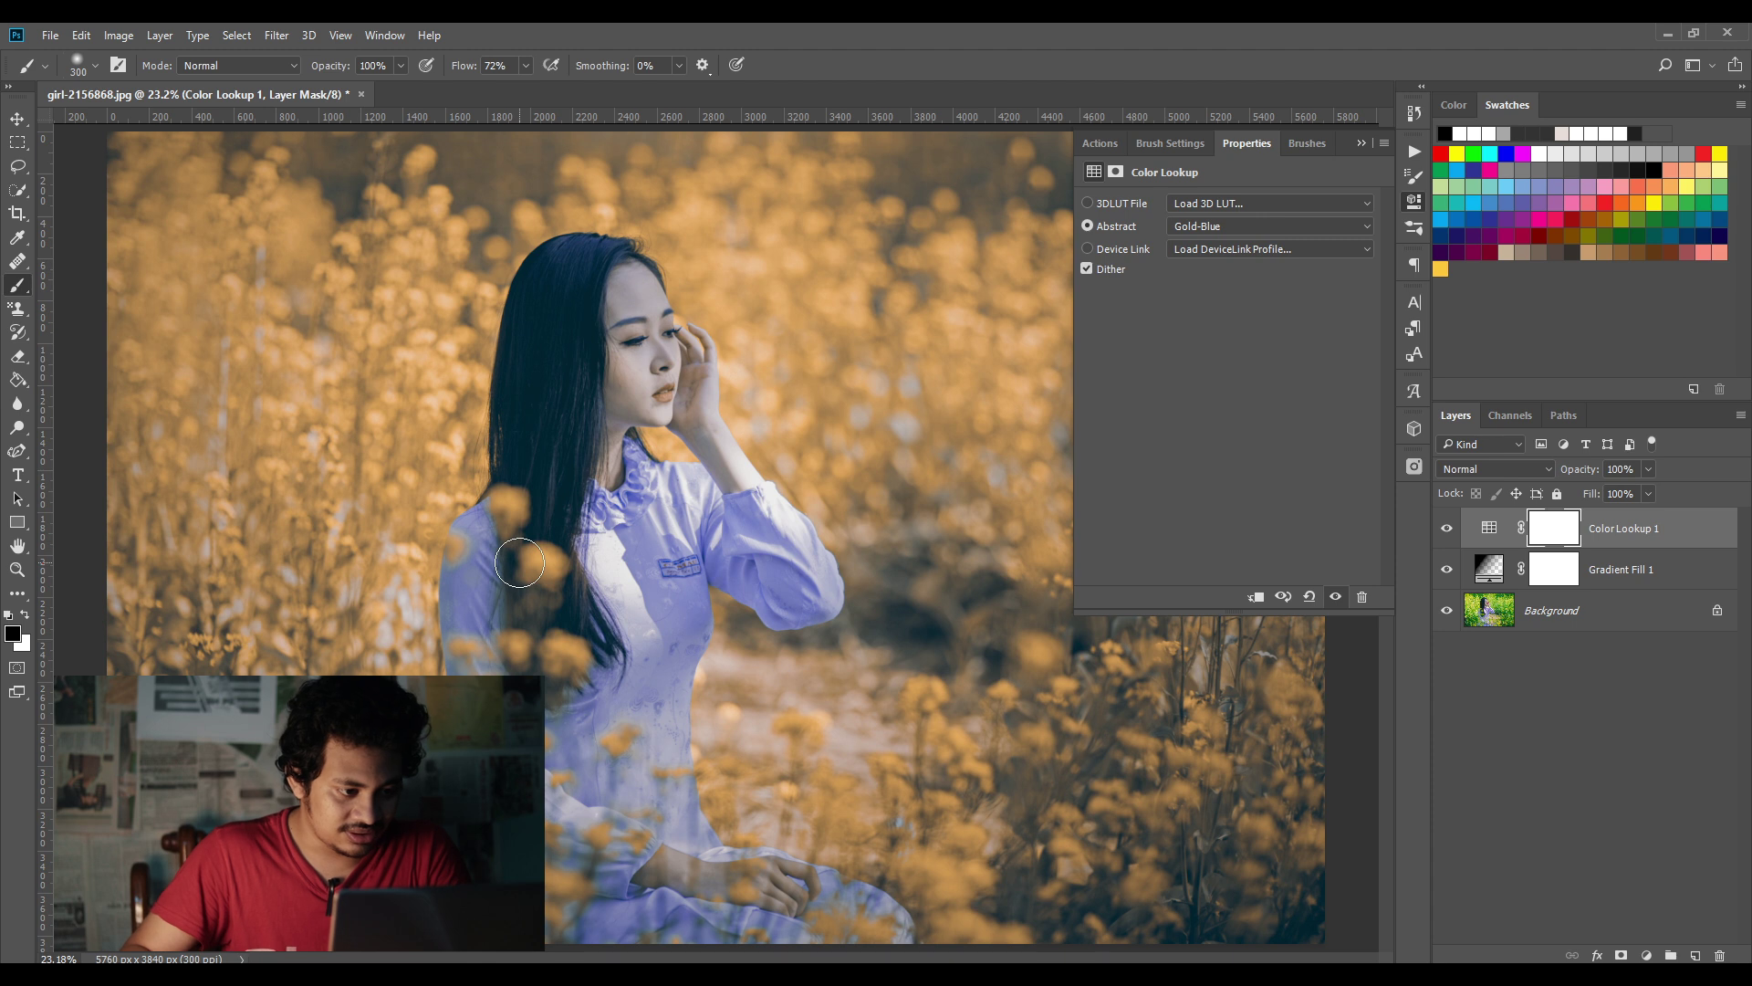
# Step: Switch the abstract profile to Gold-Crimson and compare it with the original
pyautogui.click(1291, 224)
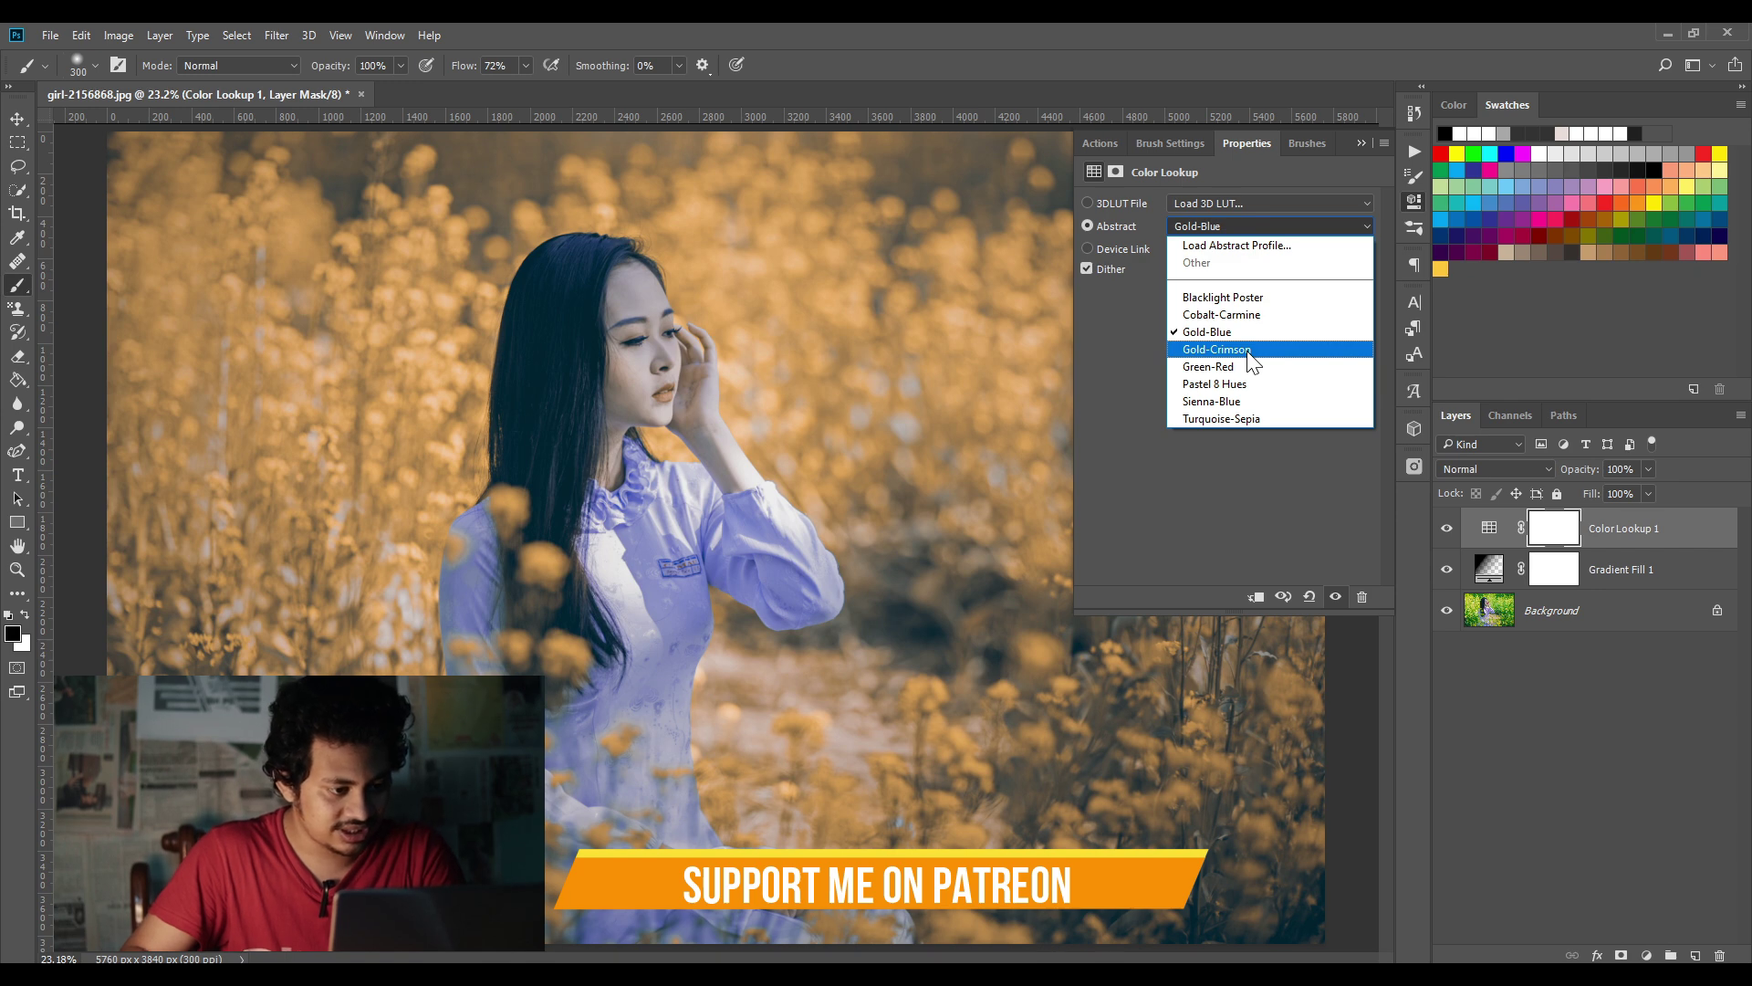
pyautogui.click(1249, 352)
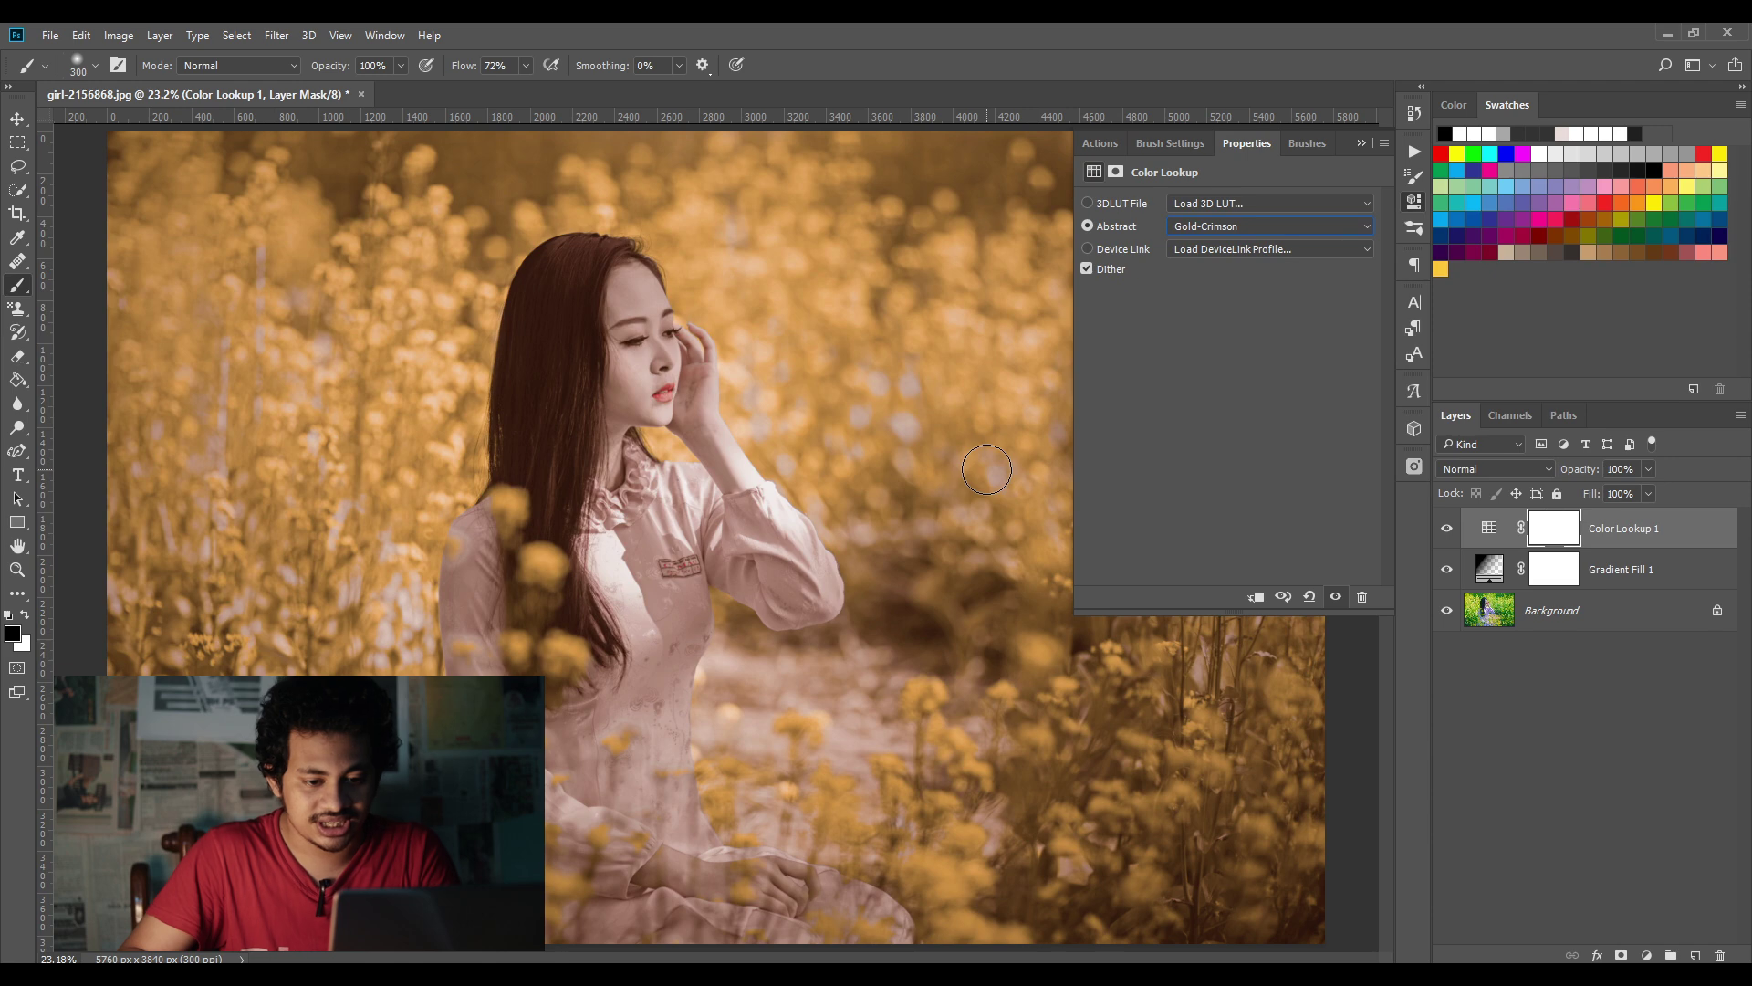
pyautogui.click(1446, 529)
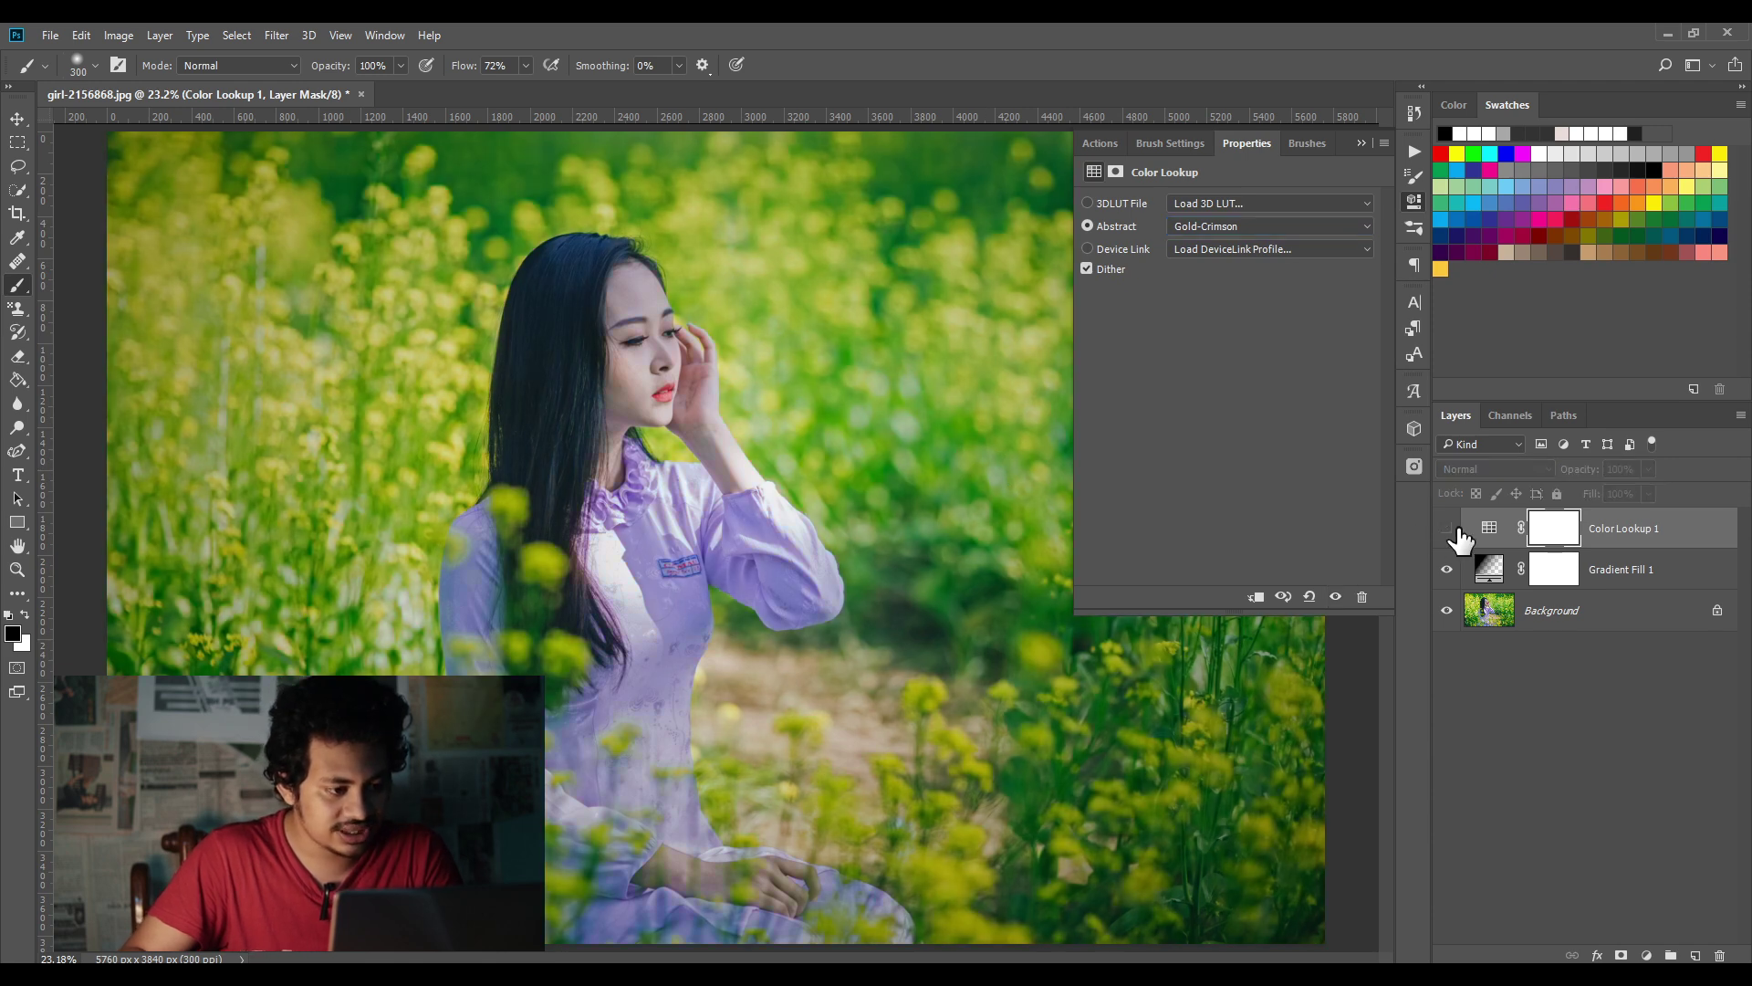
pyautogui.click(1447, 530)
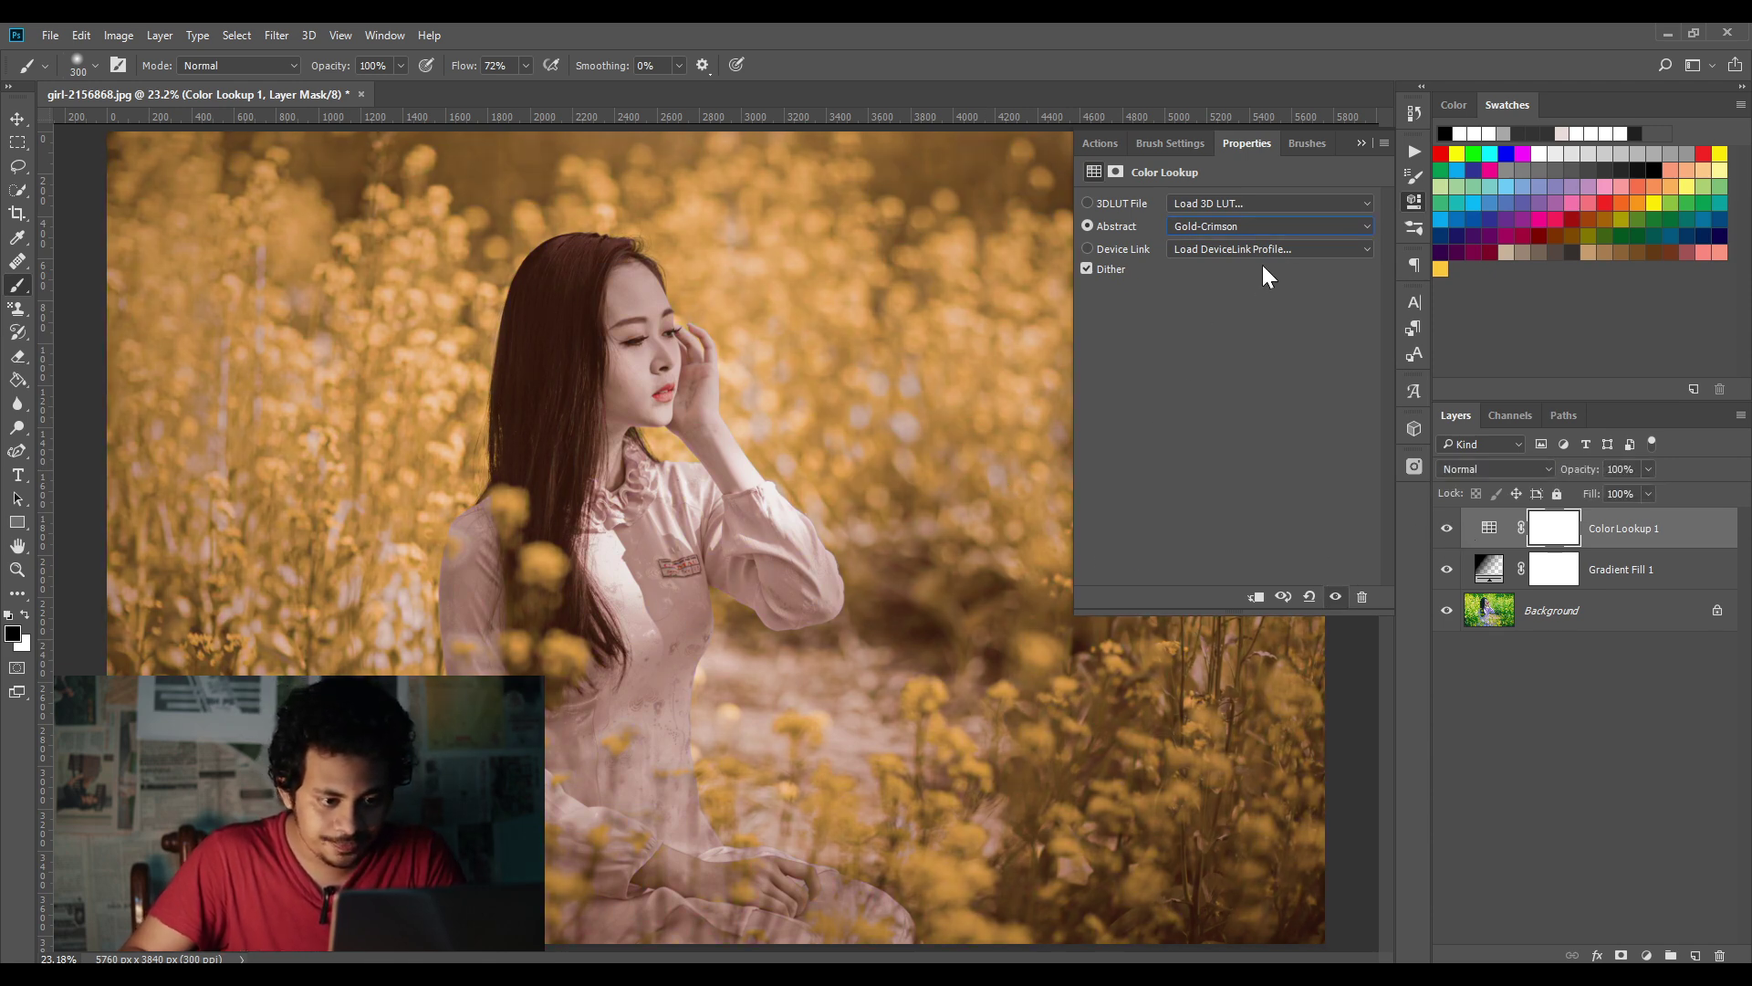
# Step: Switch the abstract profile to Green-Red and compare it with the original
pyautogui.click(1289, 226)
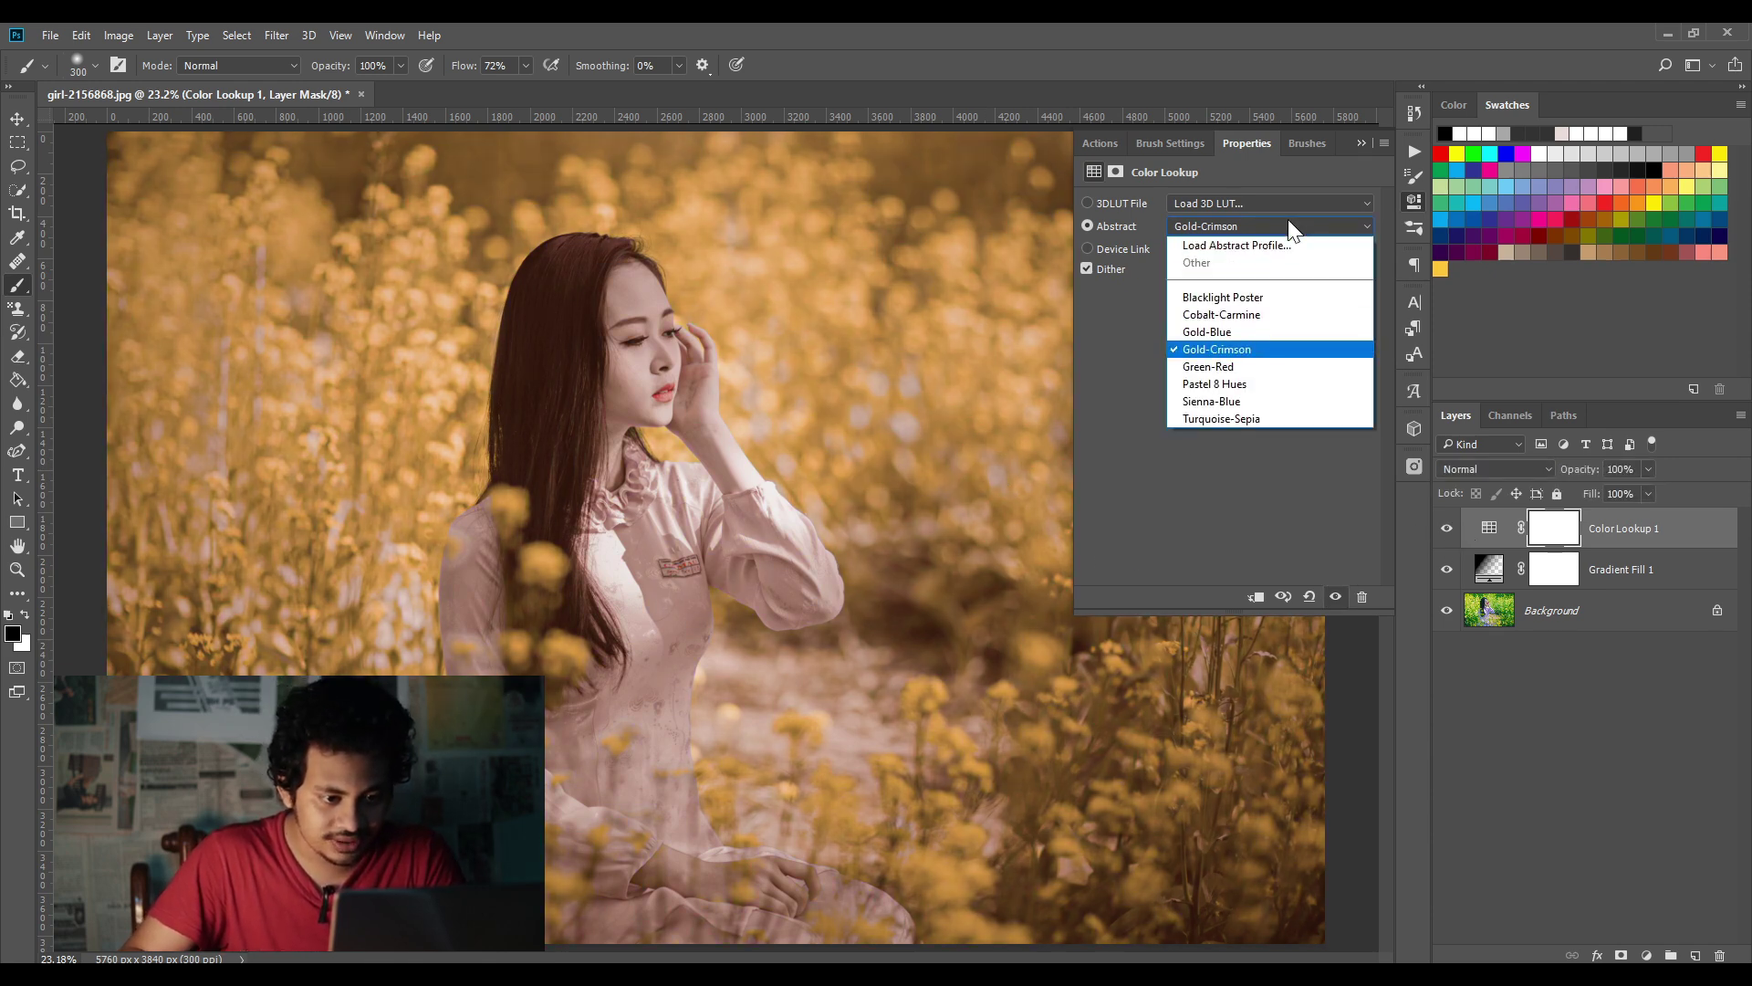
pyautogui.click(1256, 371)
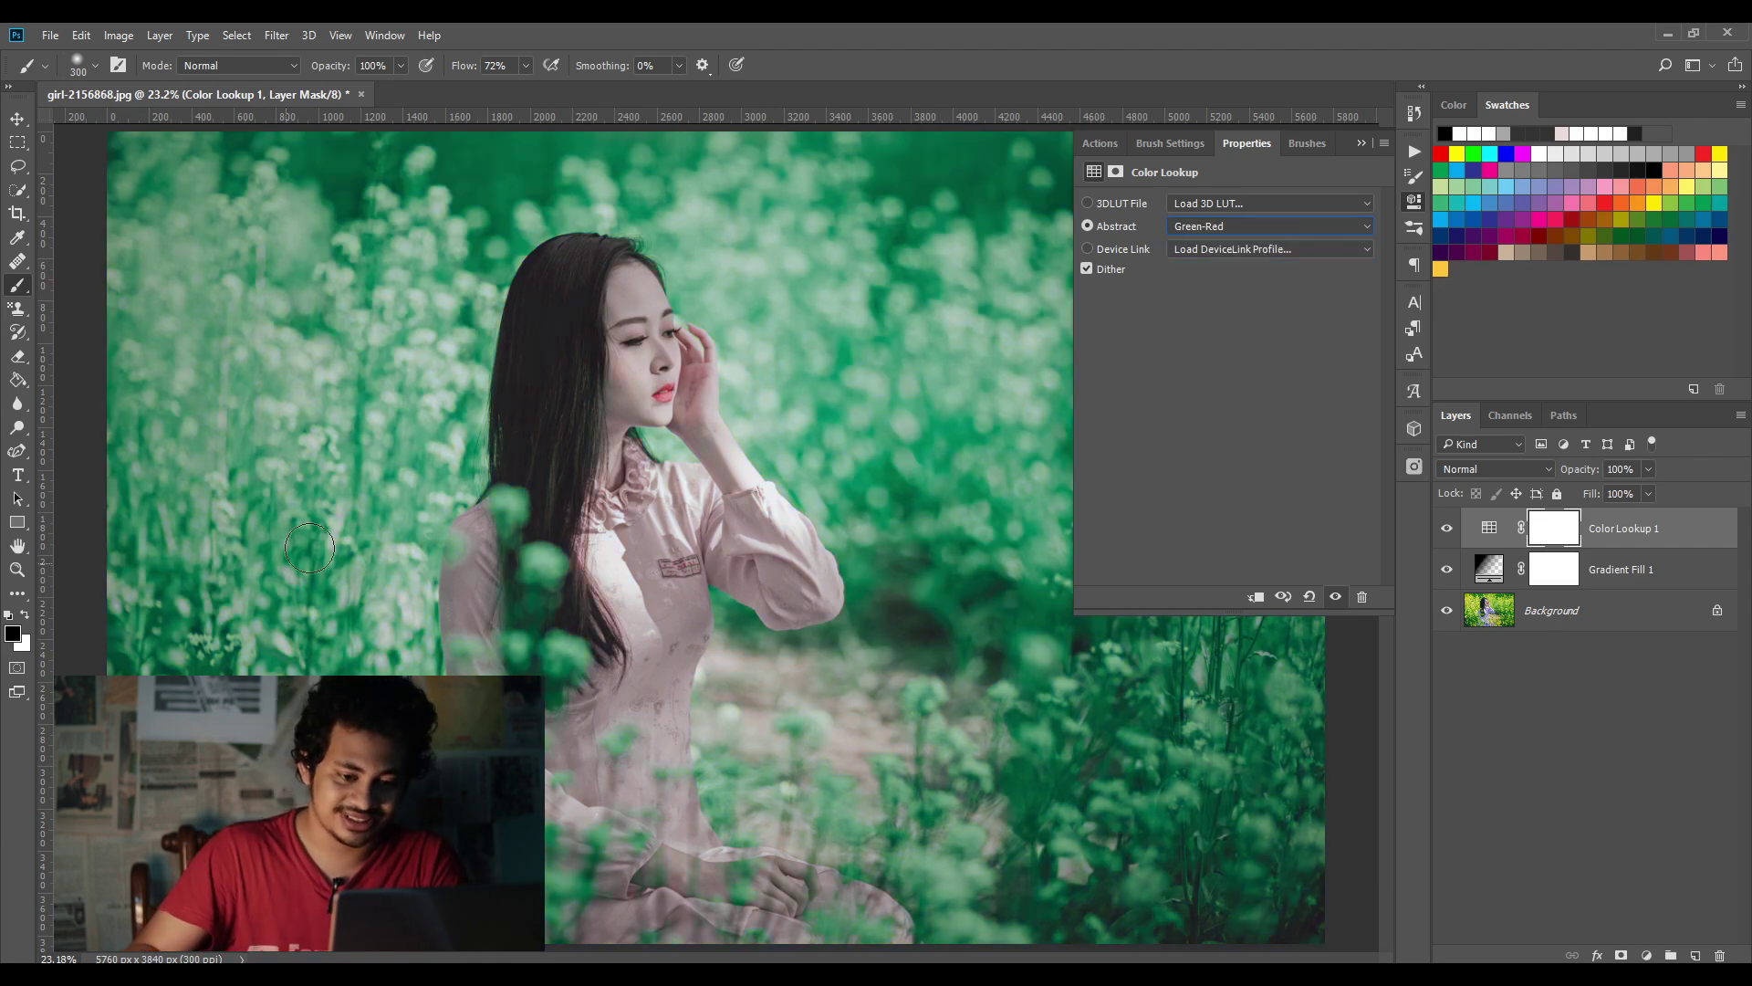
pyautogui.click(1449, 530)
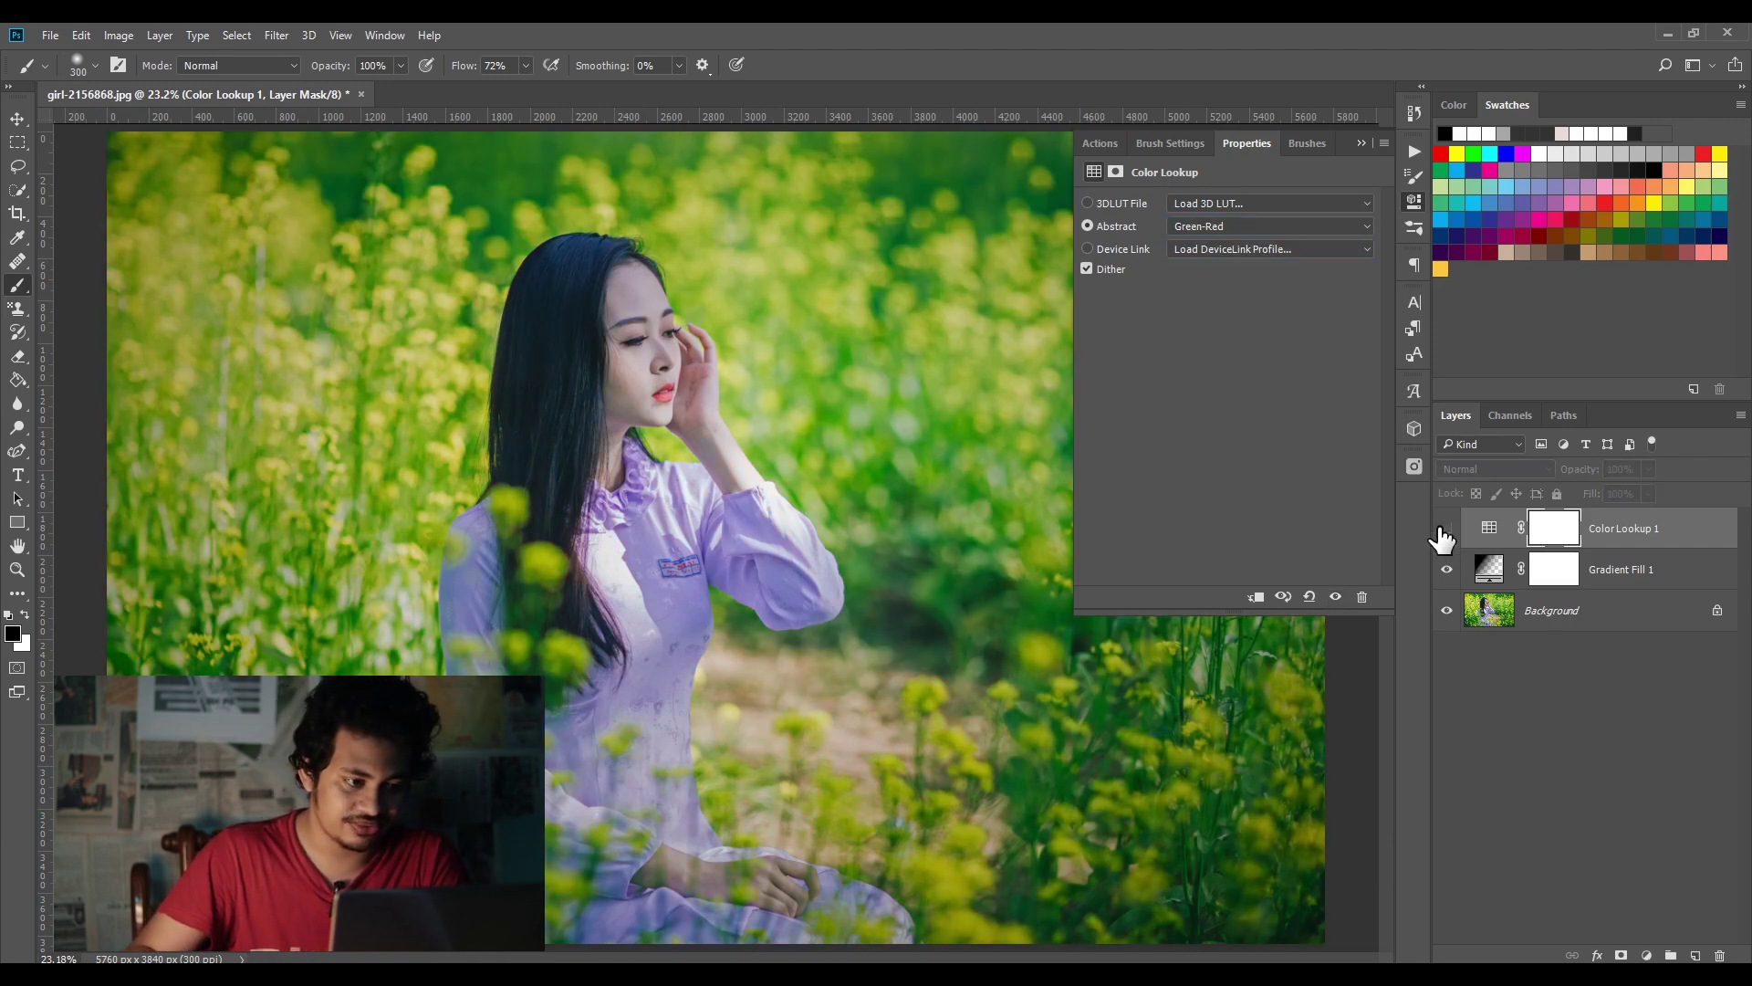
pyautogui.click(1446, 529)
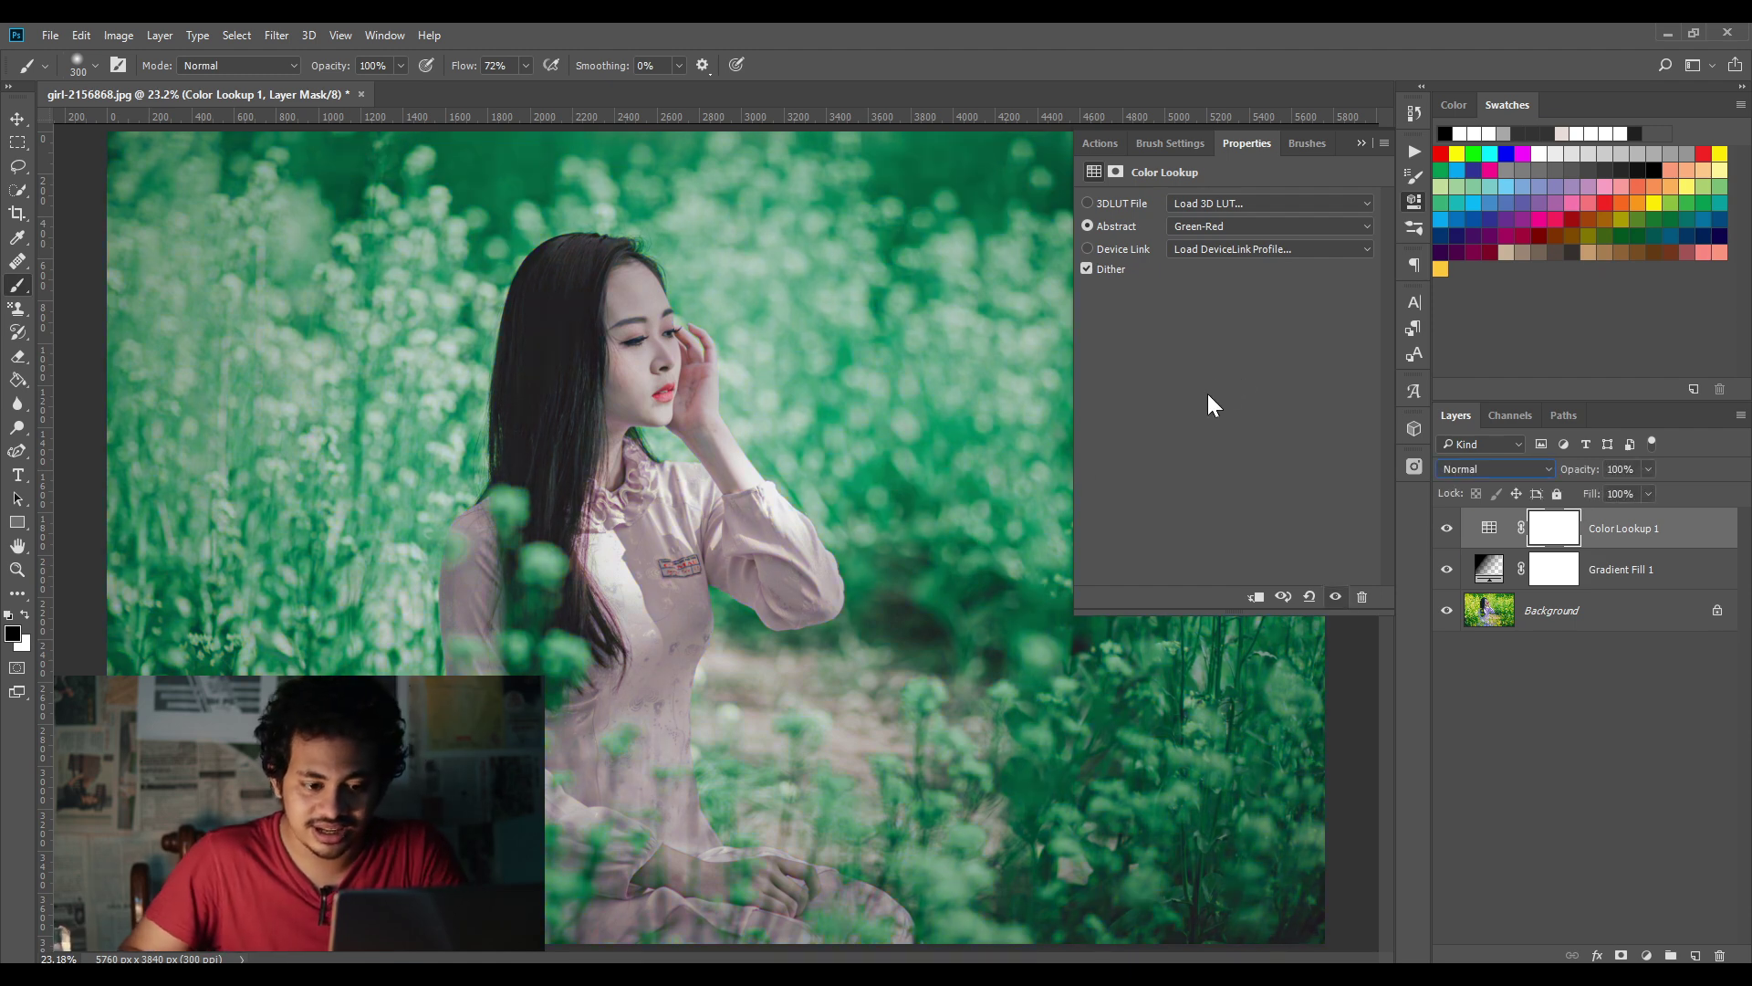
# Step: Set the Color Lookup 1 layer's blend mode to Lighten
pyautogui.click(1464, 469)
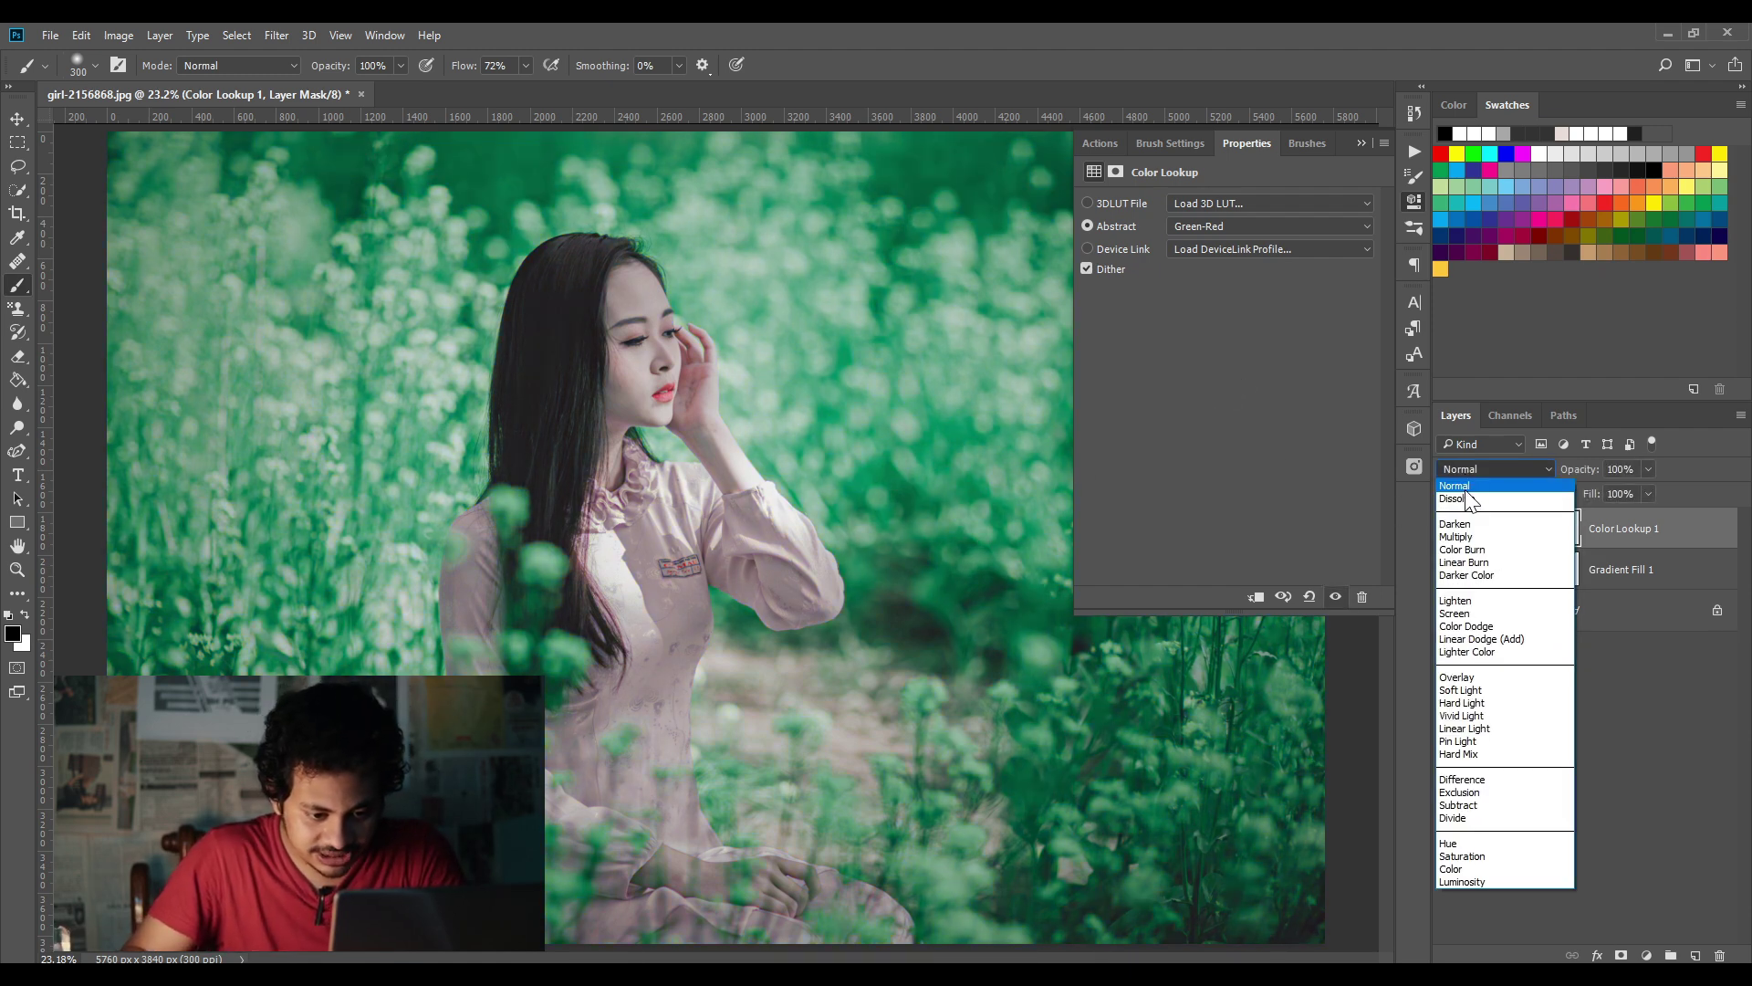
pyautogui.click(1485, 606)
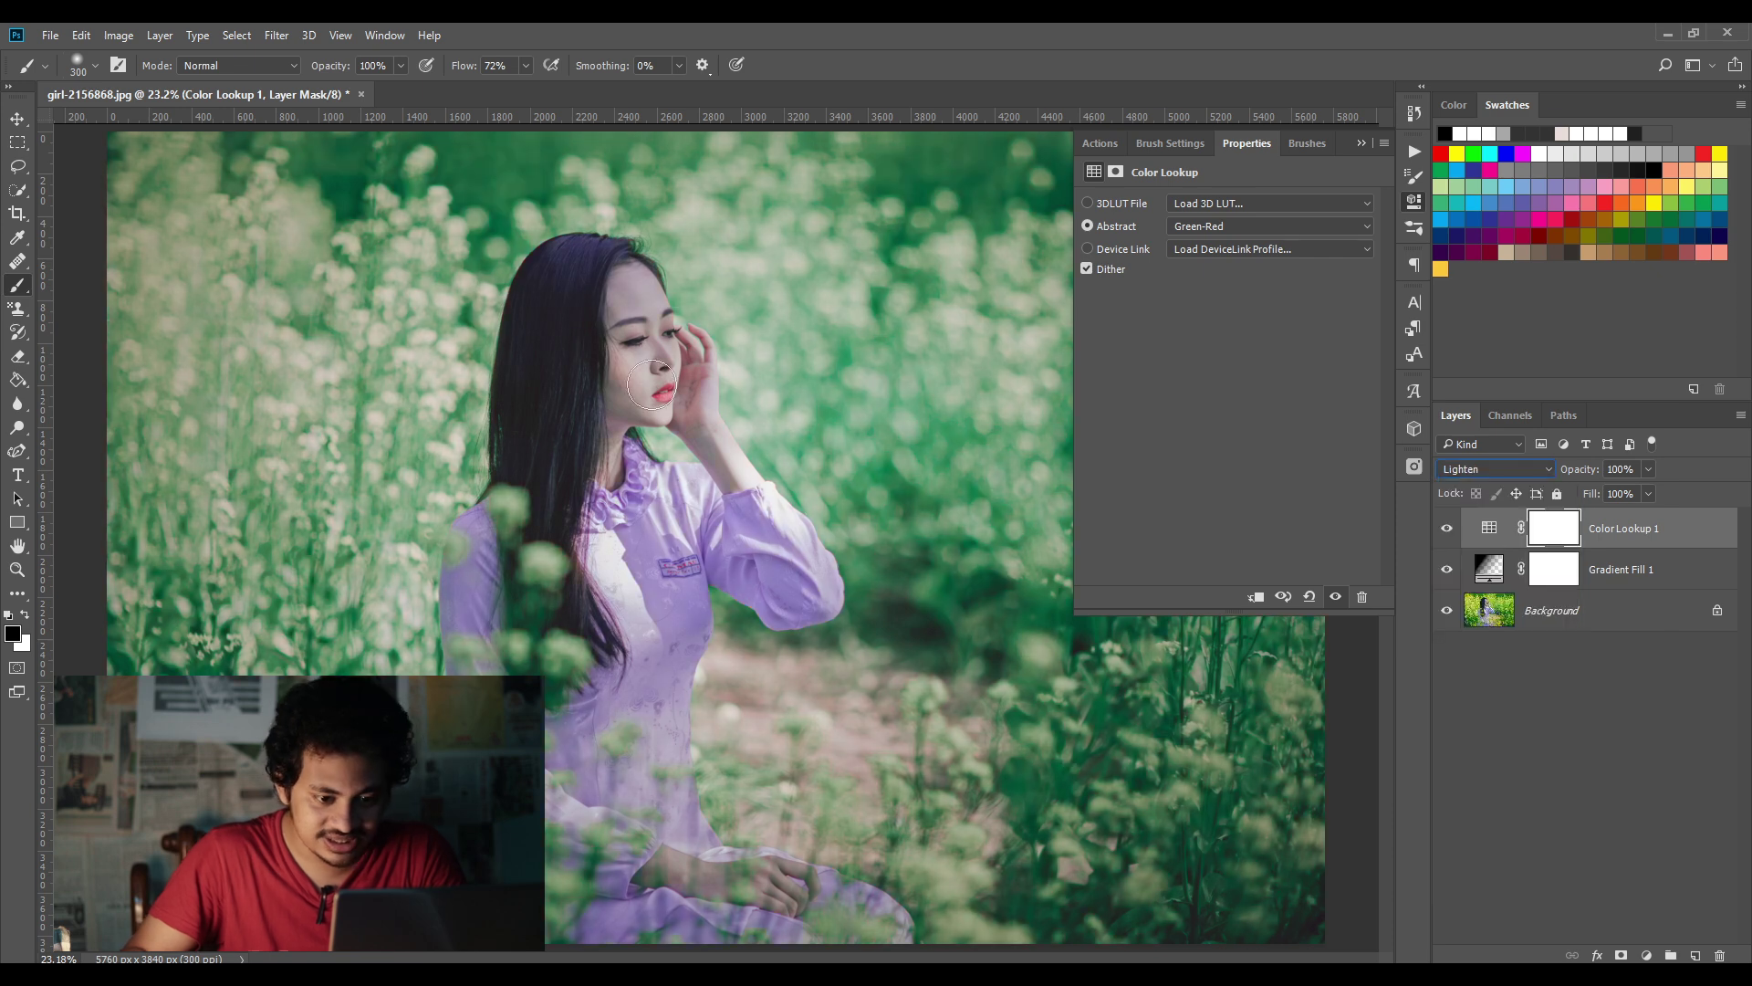
pyautogui.click(1470, 469)
pyautogui.click(1476, 496)
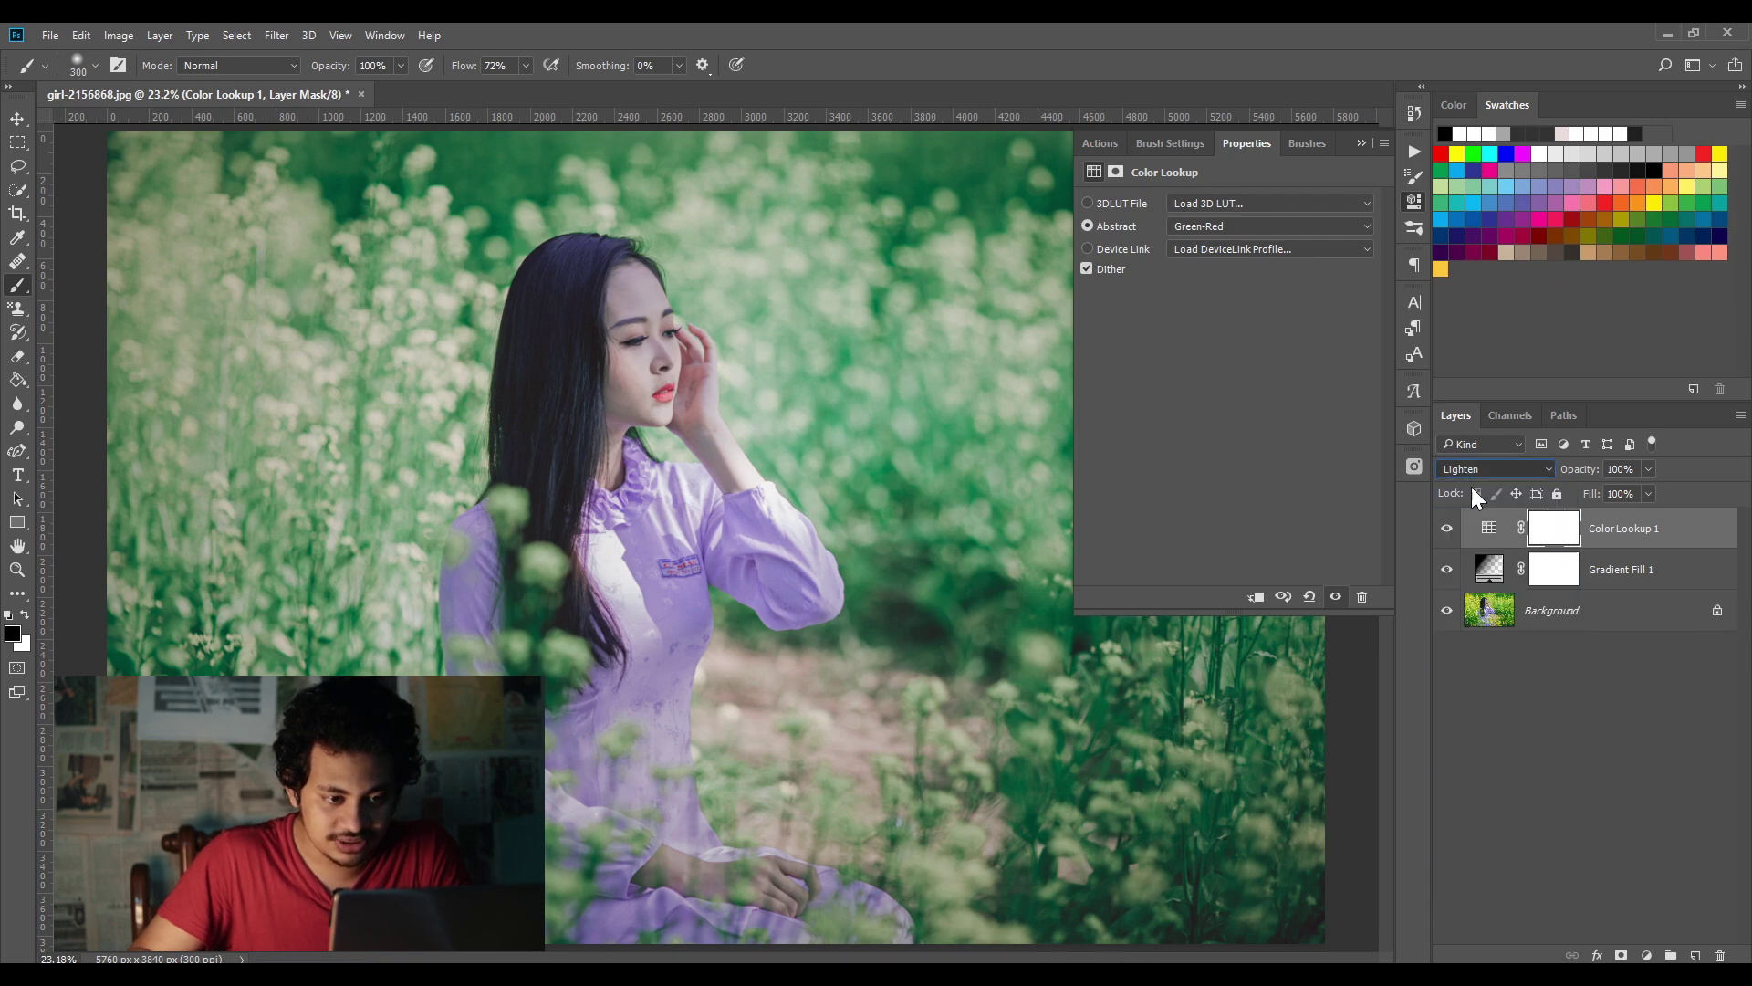
# Step: Return the lookup layer to Normal blending and, after trying Pastel 8 Hues, apply Sienna-Blue
pyautogui.press('Home')
pyautogui.click(1263, 225)
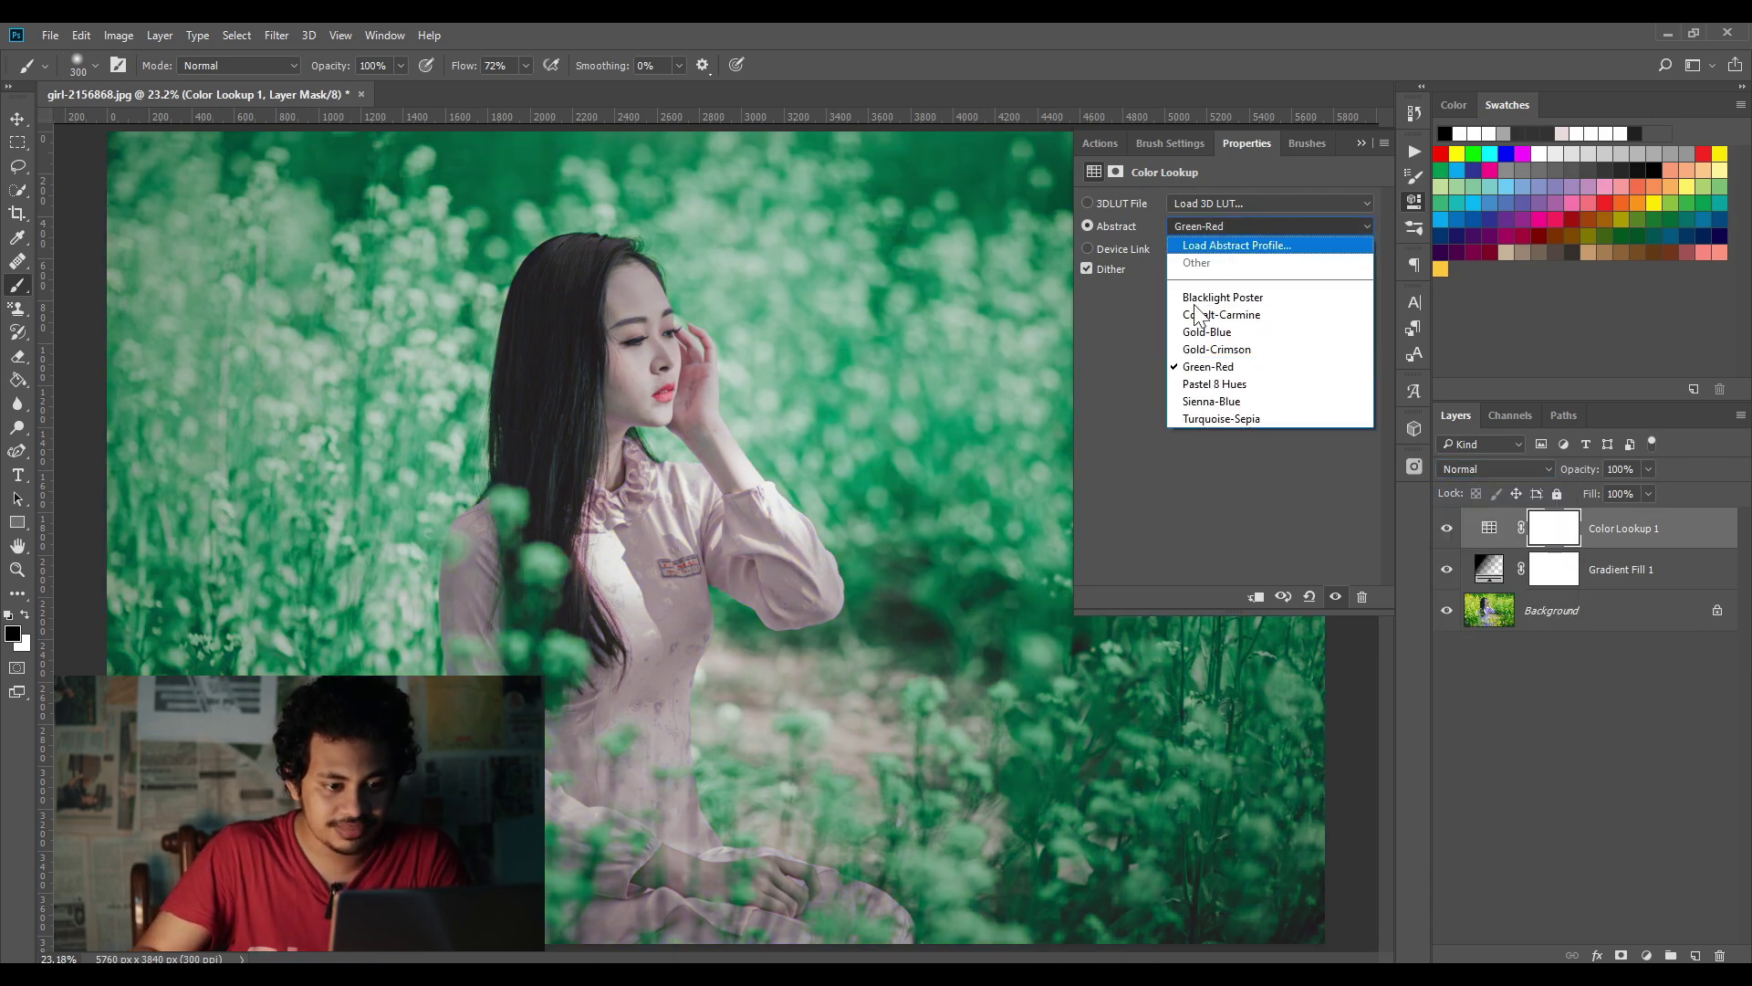
pyautogui.click(1277, 388)
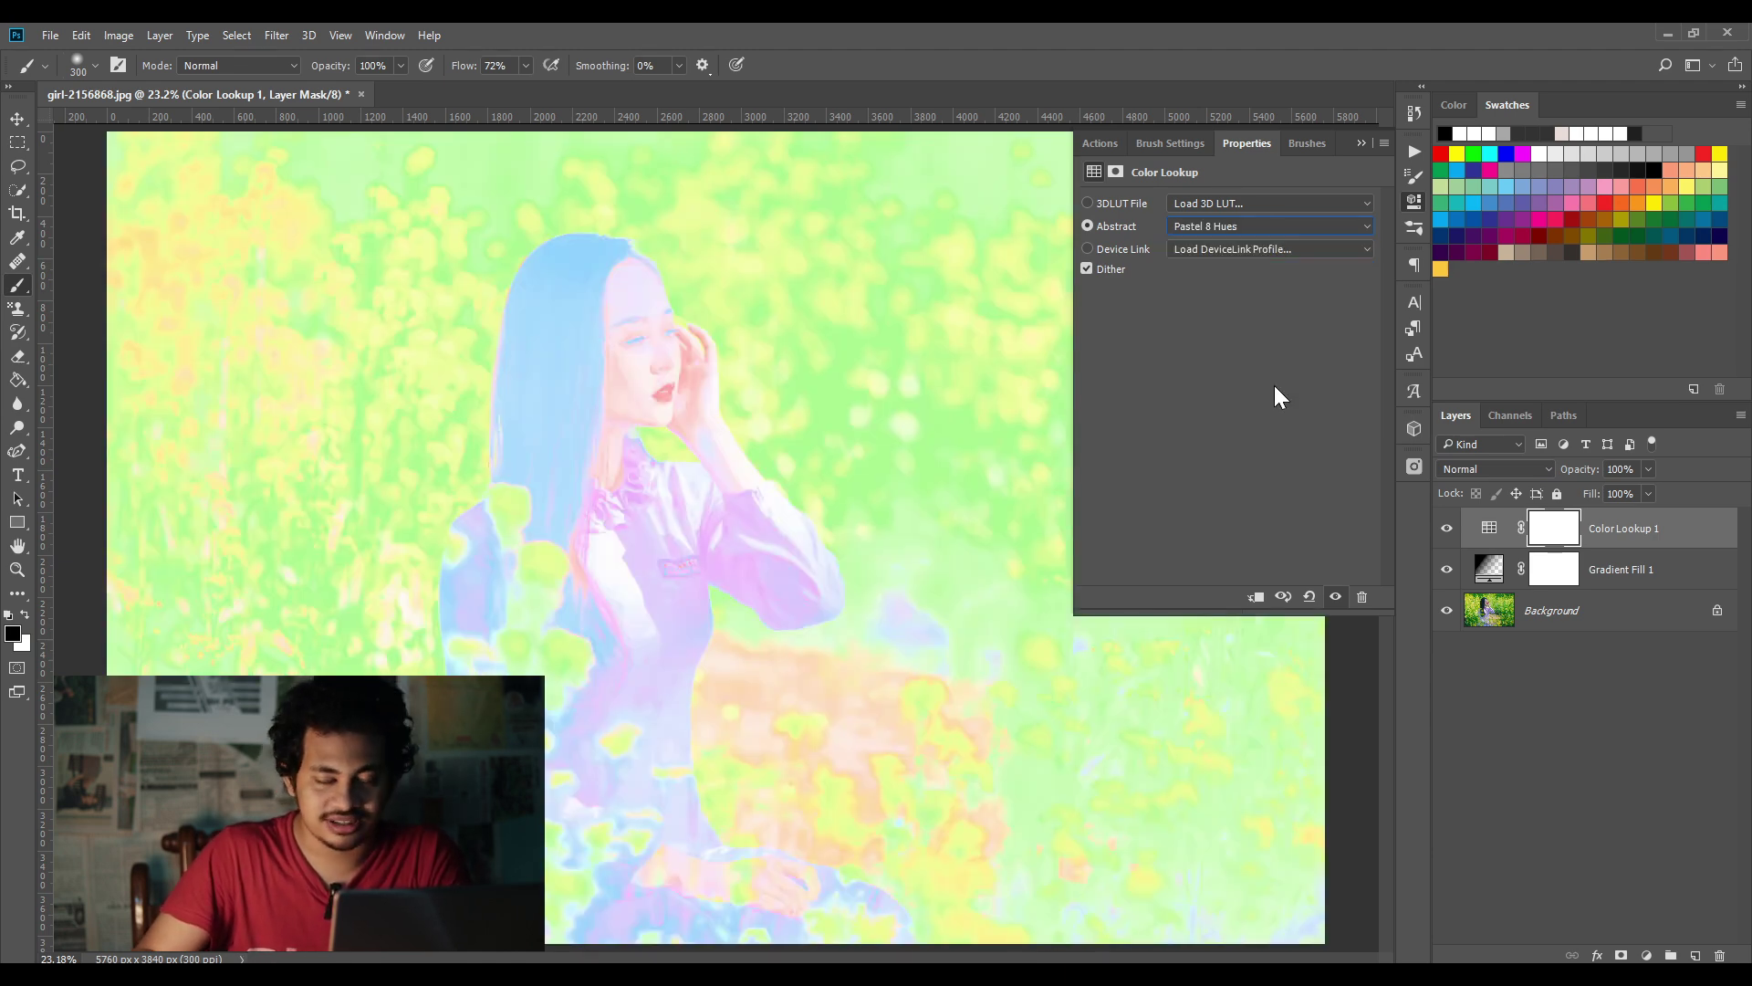
pyautogui.click(1267, 228)
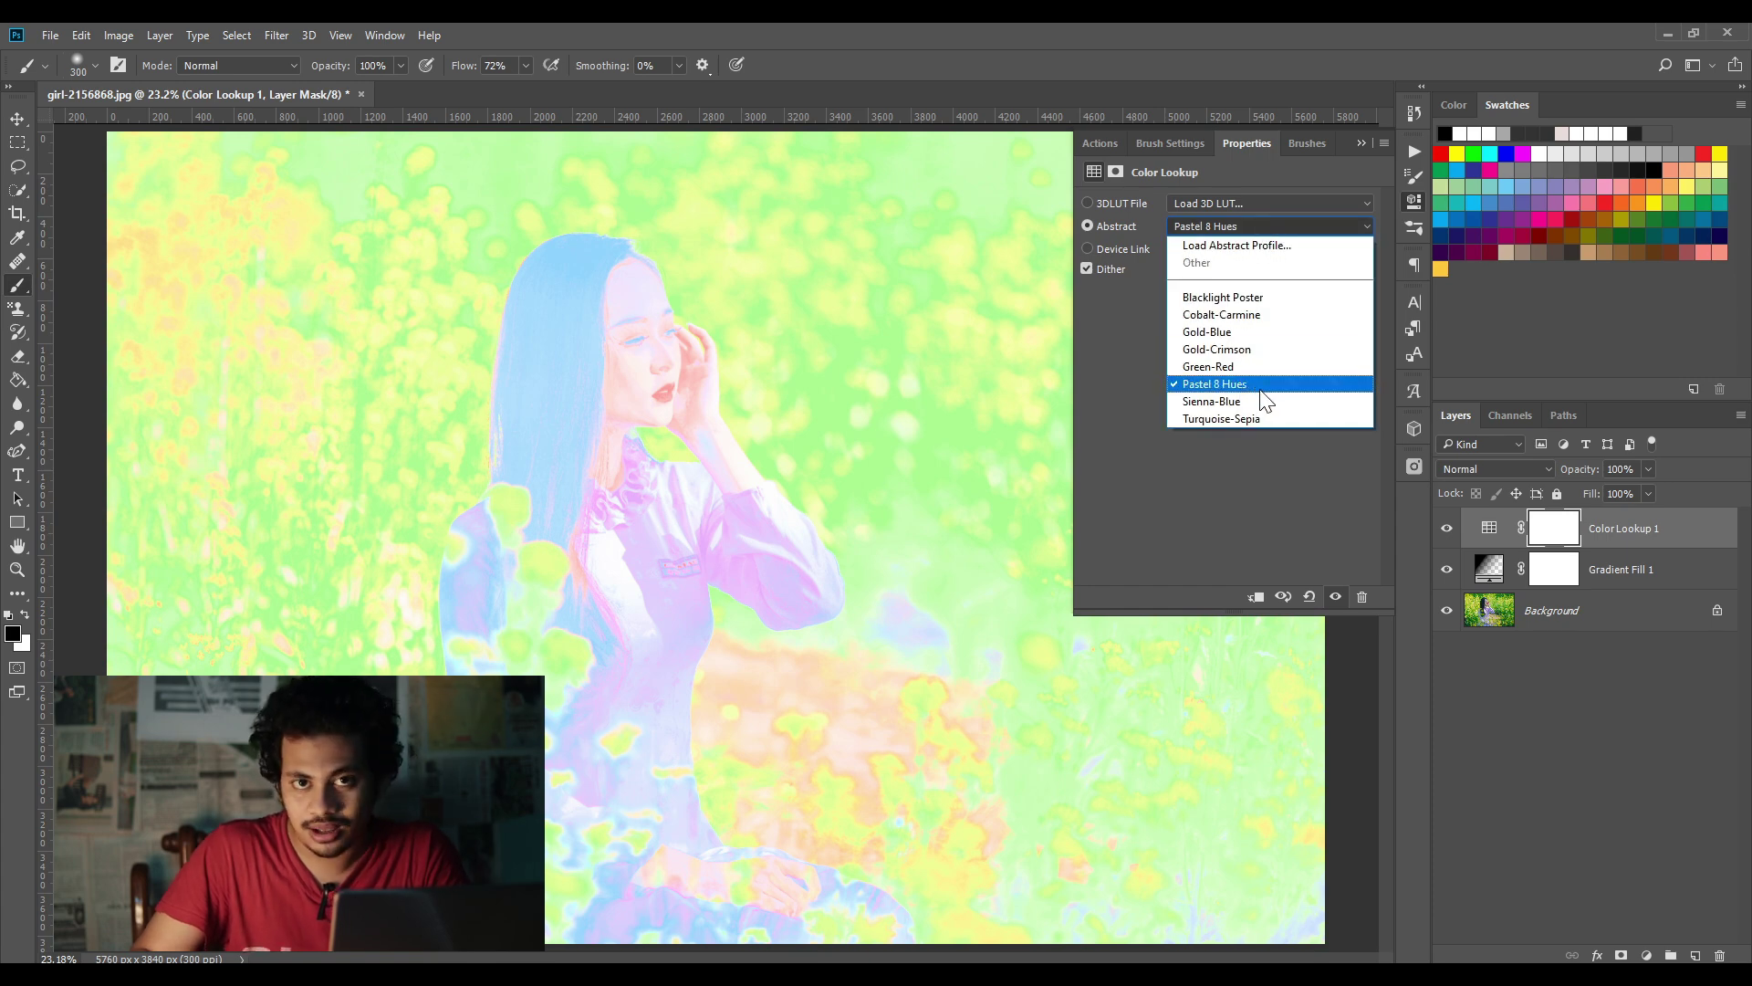
pyautogui.click(1213, 401)
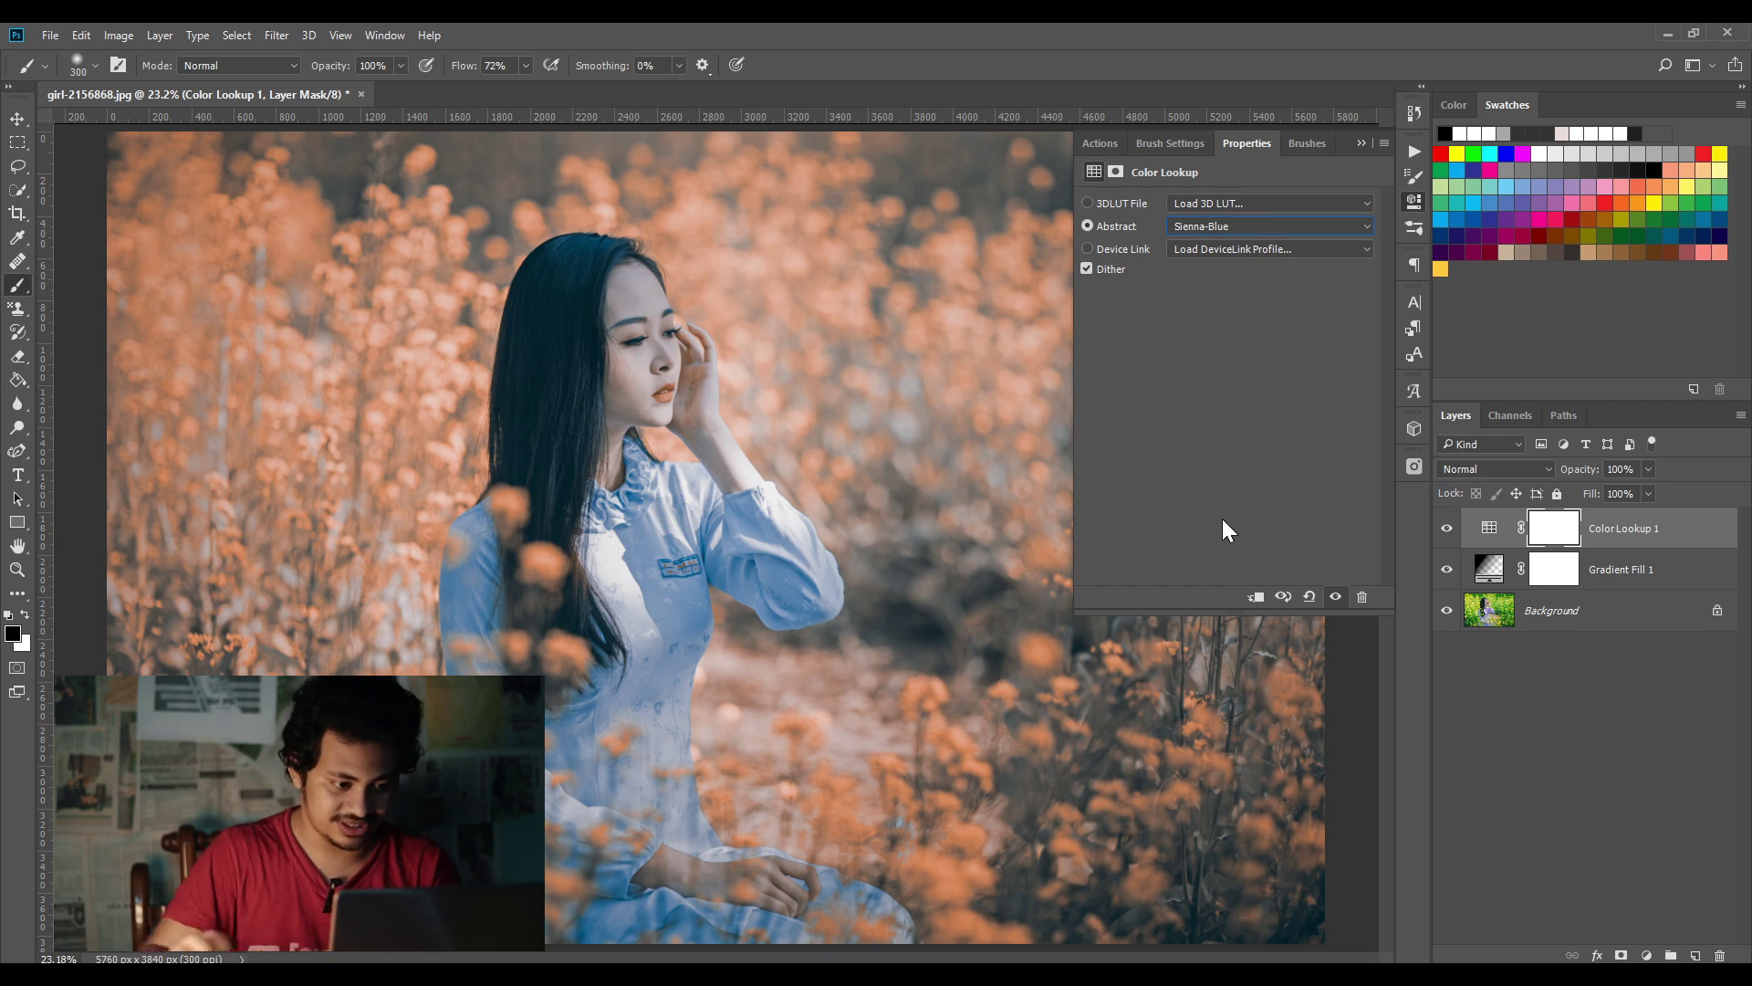
# Step: Compare the Sienna-Blue grade against the original photo, then show the Abstract profile list again
pyautogui.click(1446, 530)
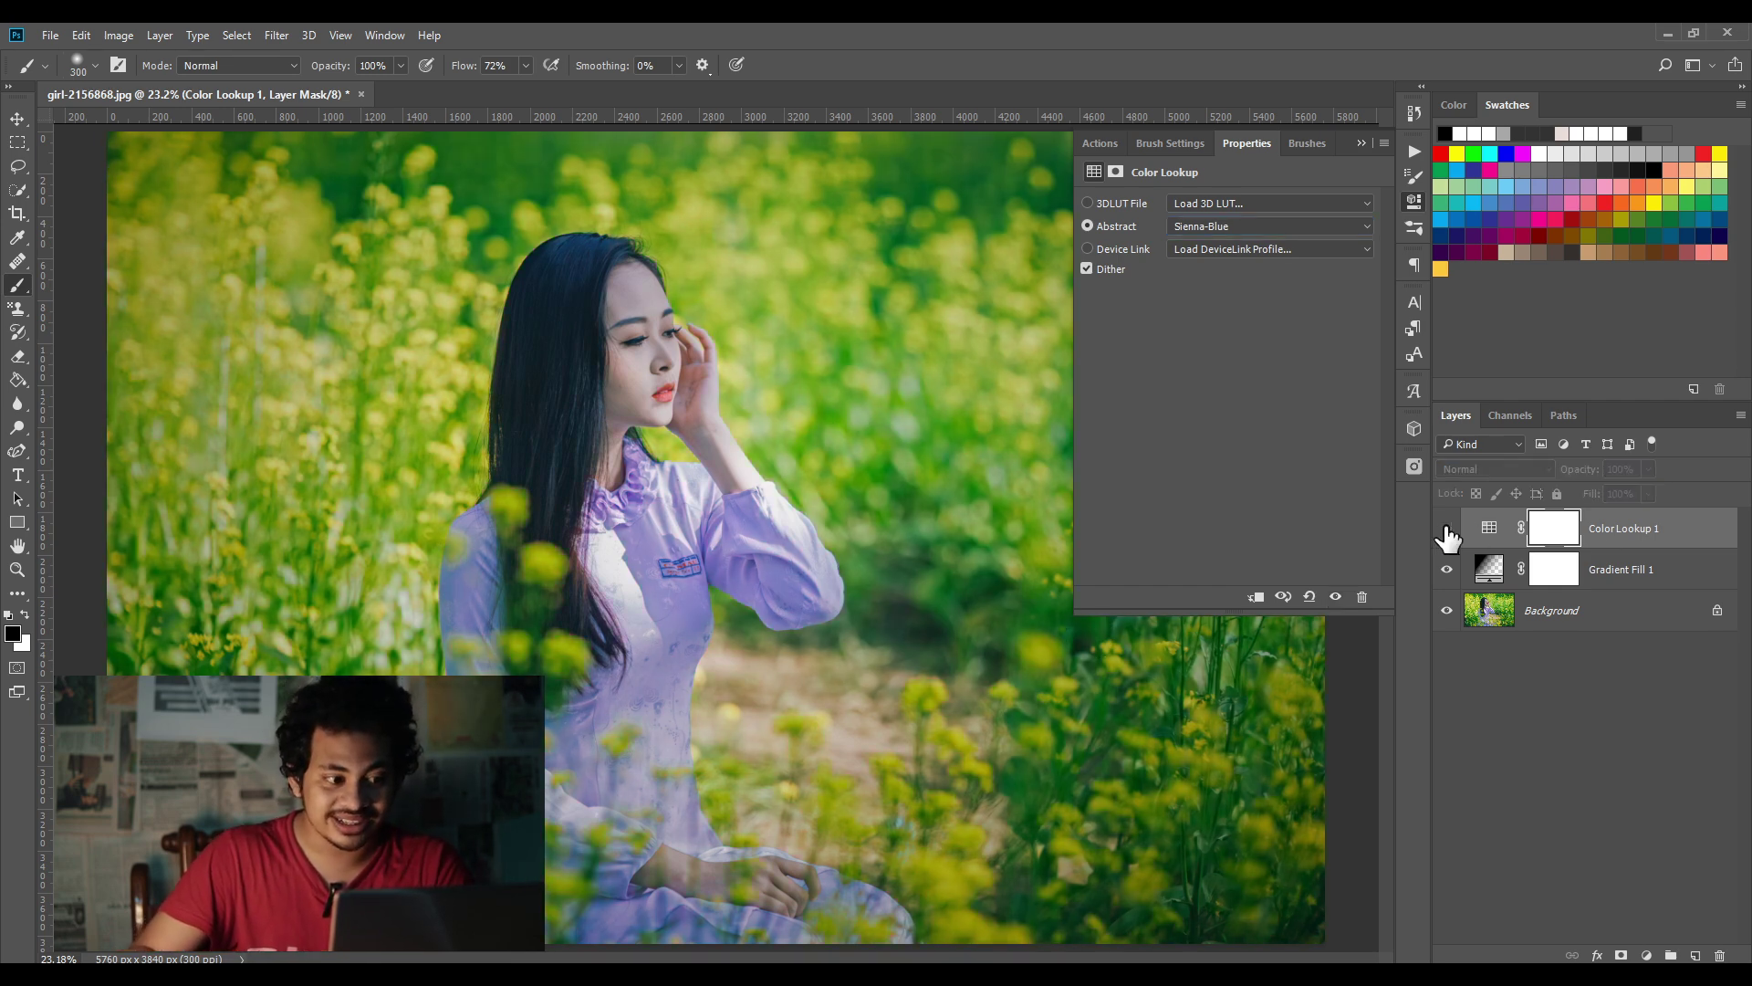
pyautogui.click(1447, 530)
pyautogui.click(1447, 530)
pyautogui.click(1447, 529)
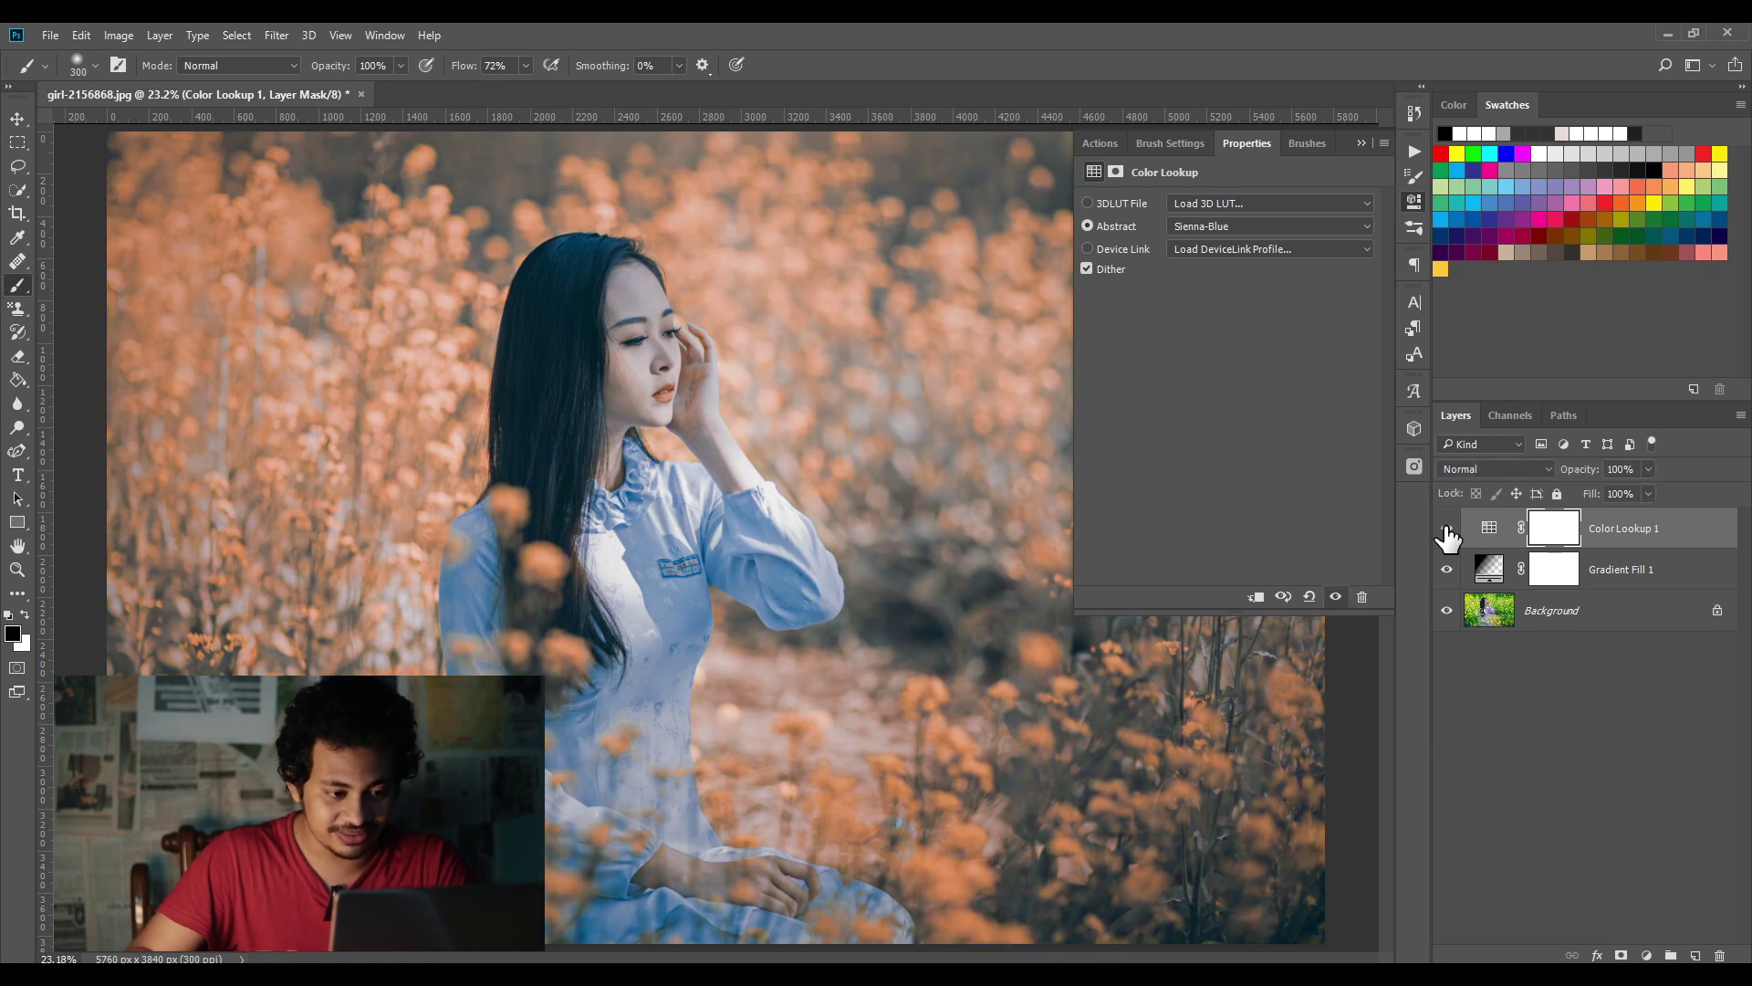
pyautogui.click(1448, 531)
pyautogui.click(1447, 529)
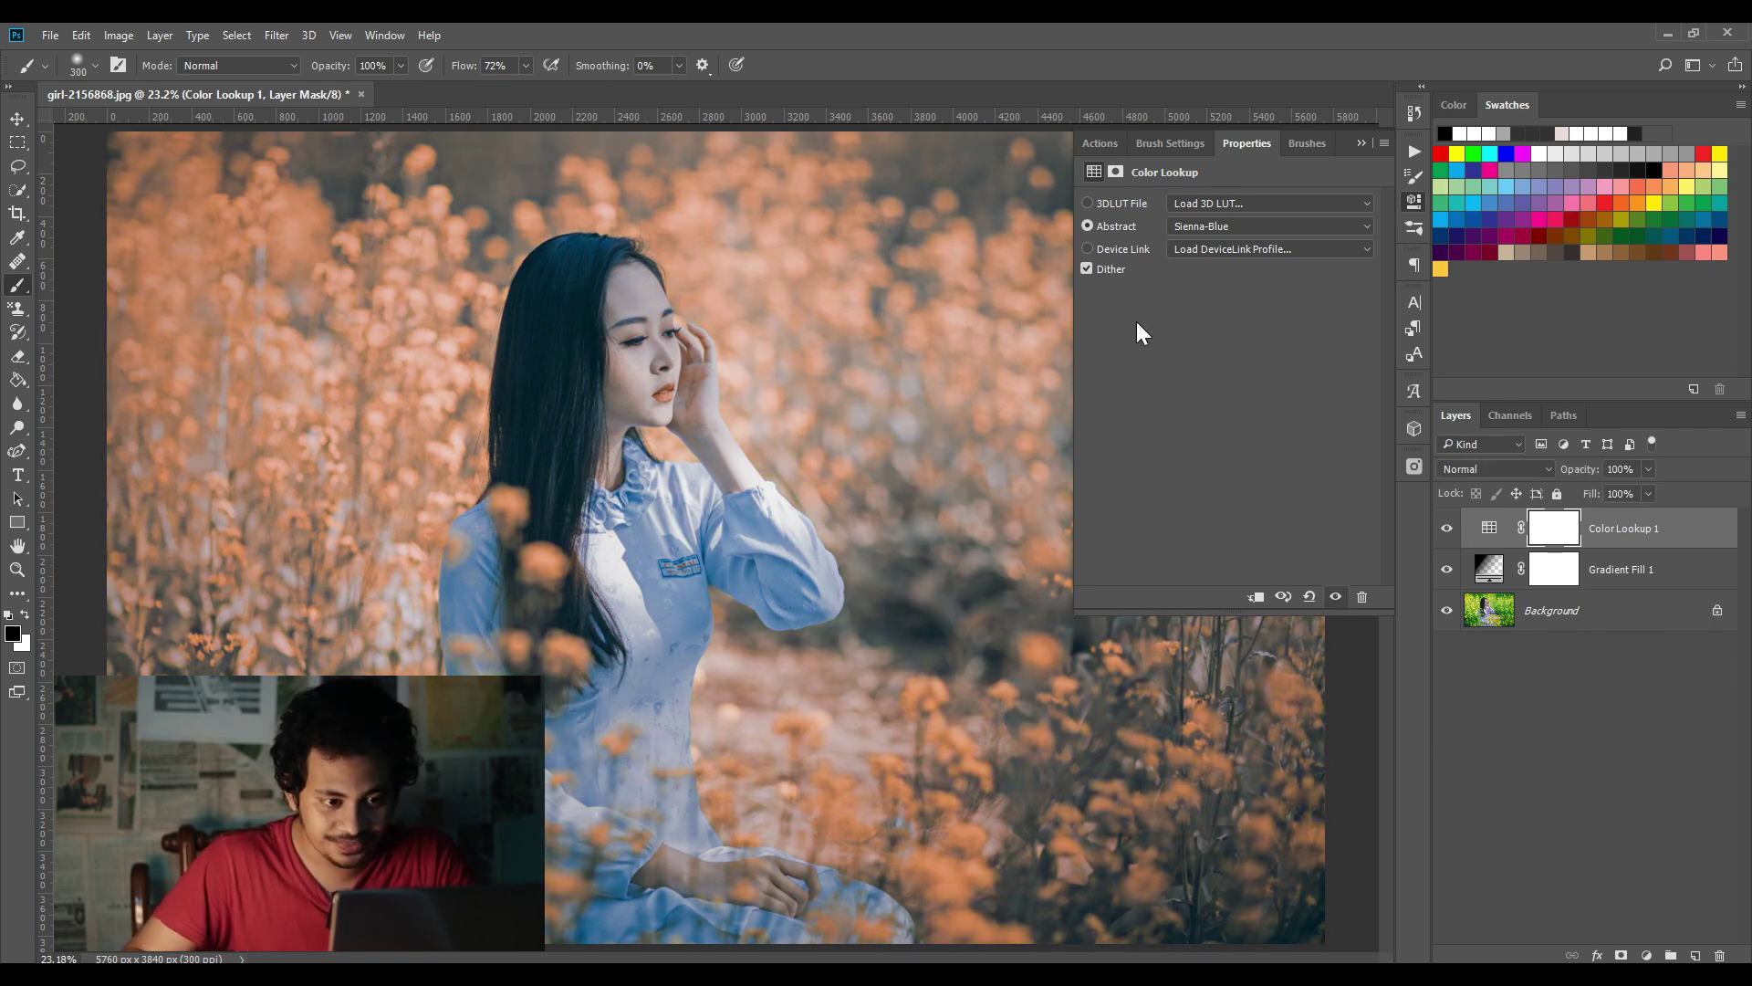
pyautogui.click(1229, 230)
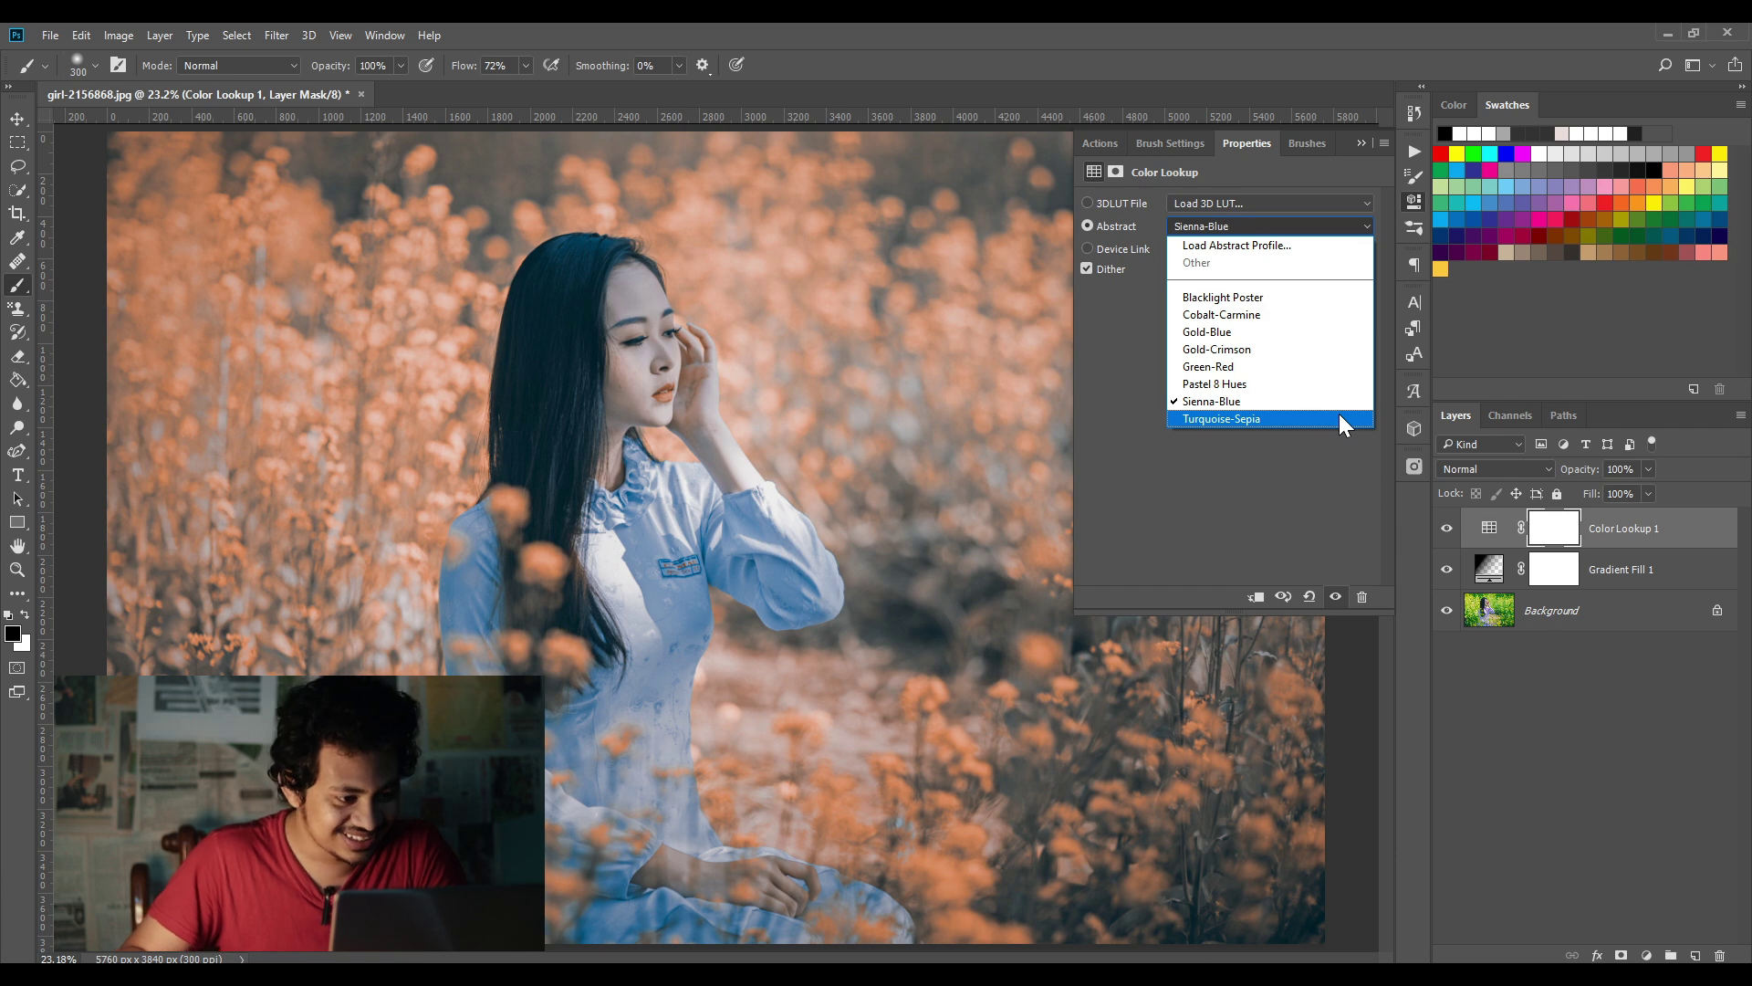
# Step: Apply Turquoise-Sepia, compare it with the original, and show the Device Link profile list
pyautogui.click(1338, 414)
pyautogui.click(1448, 530)
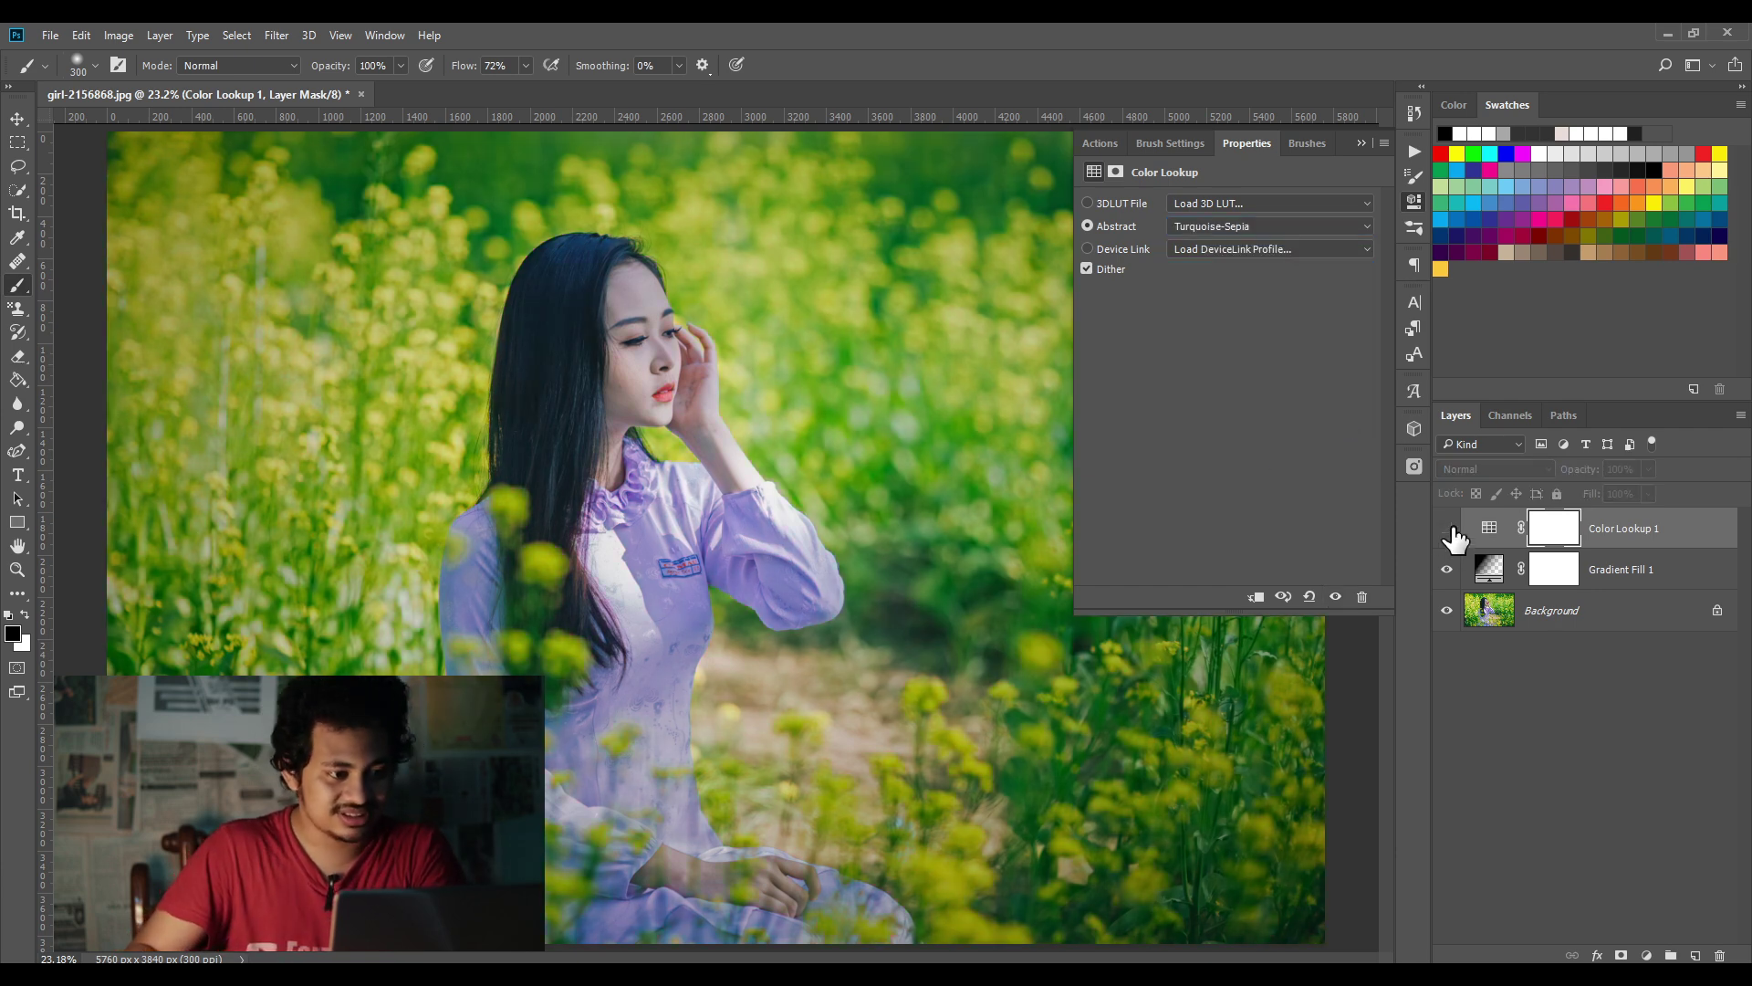
pyautogui.click(1448, 529)
pyautogui.click(1448, 529)
pyautogui.click(1449, 529)
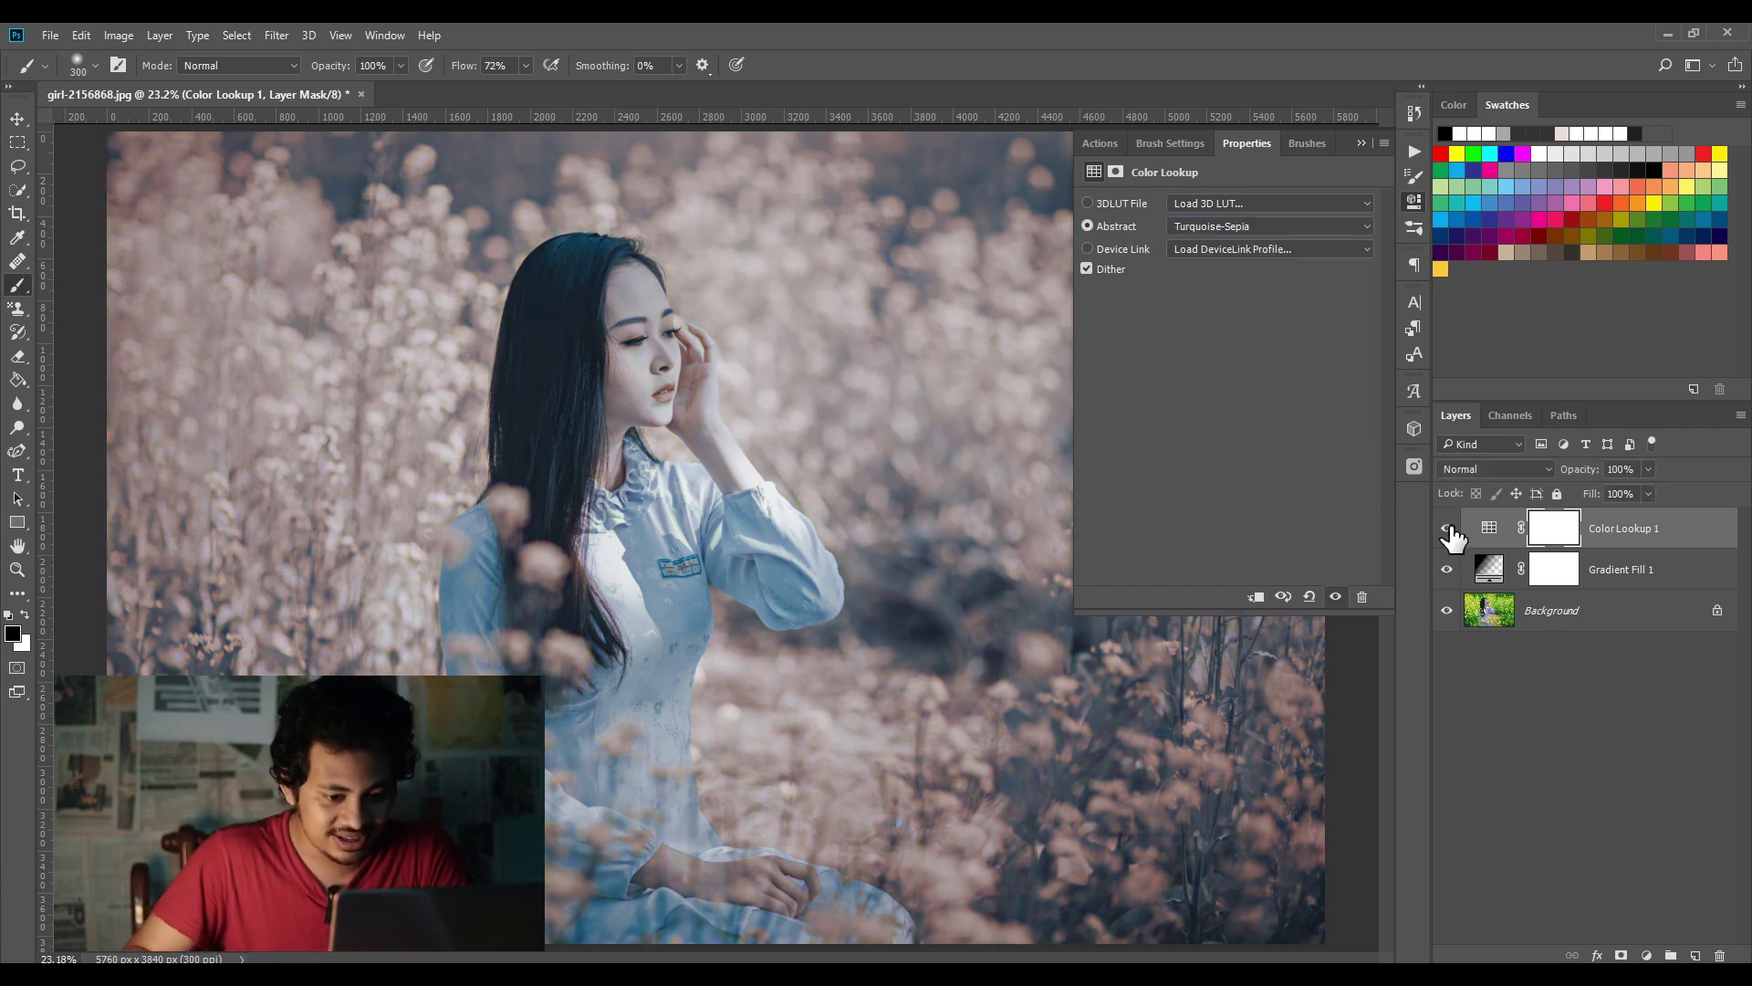
pyautogui.click(1449, 529)
pyautogui.click(1449, 530)
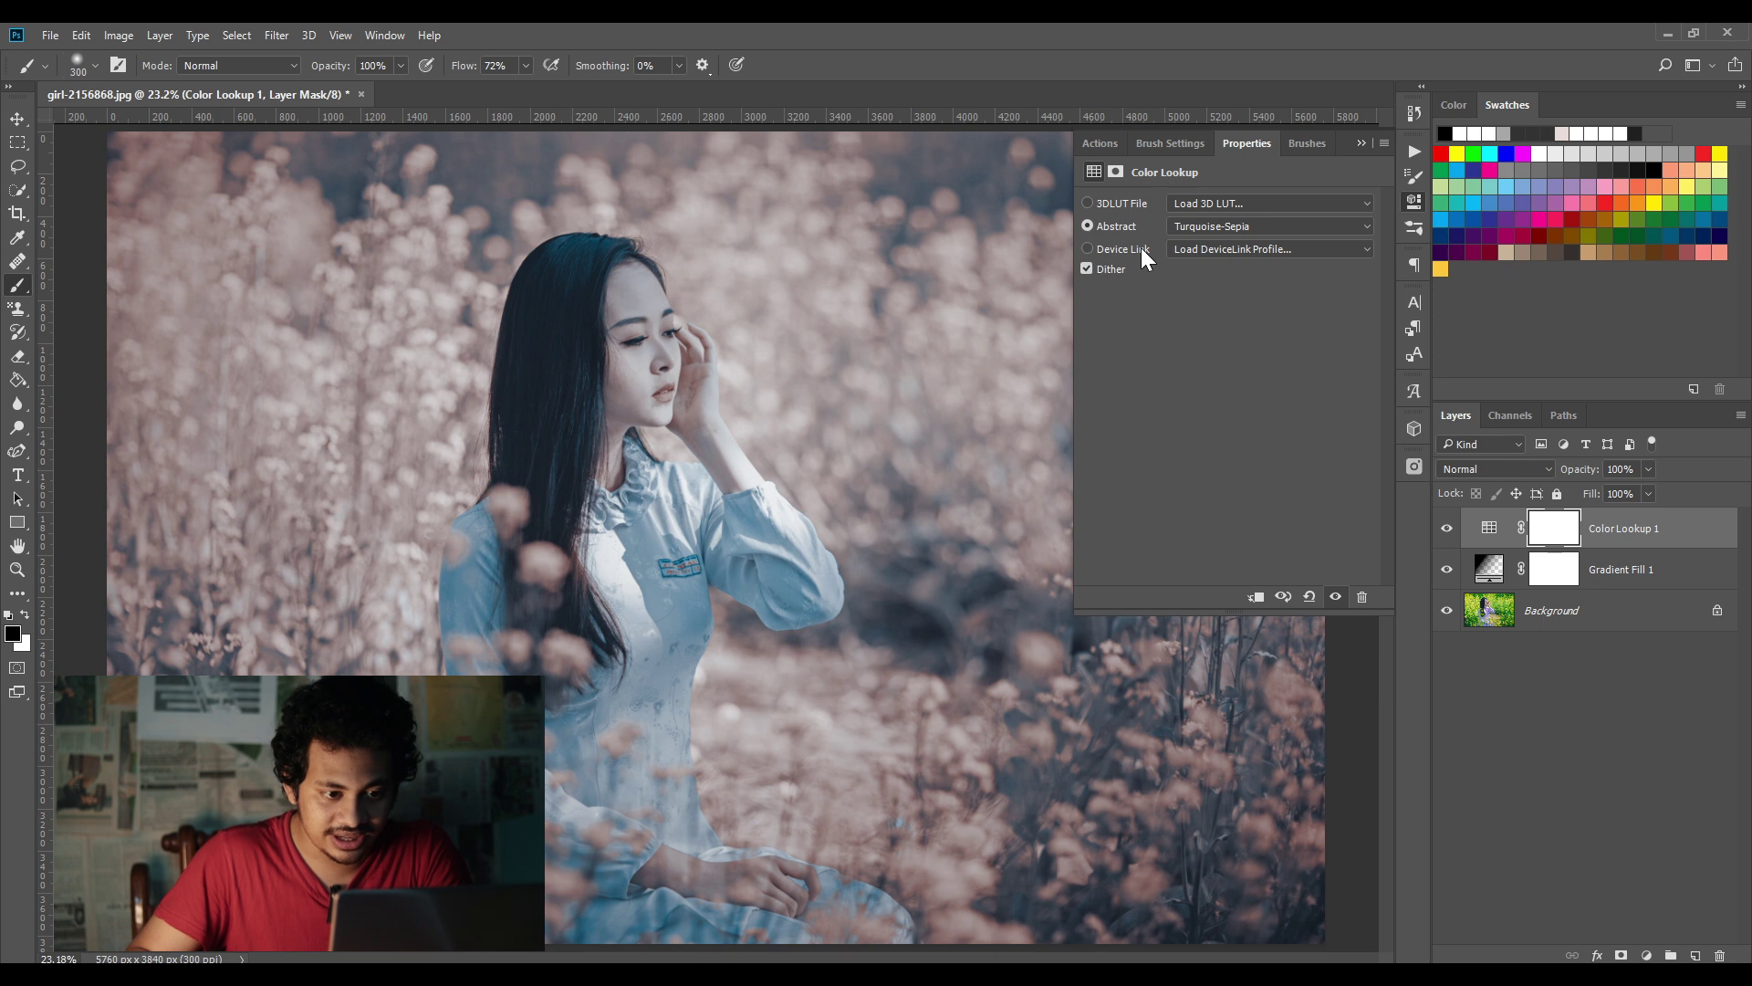
pyautogui.click(1214, 248)
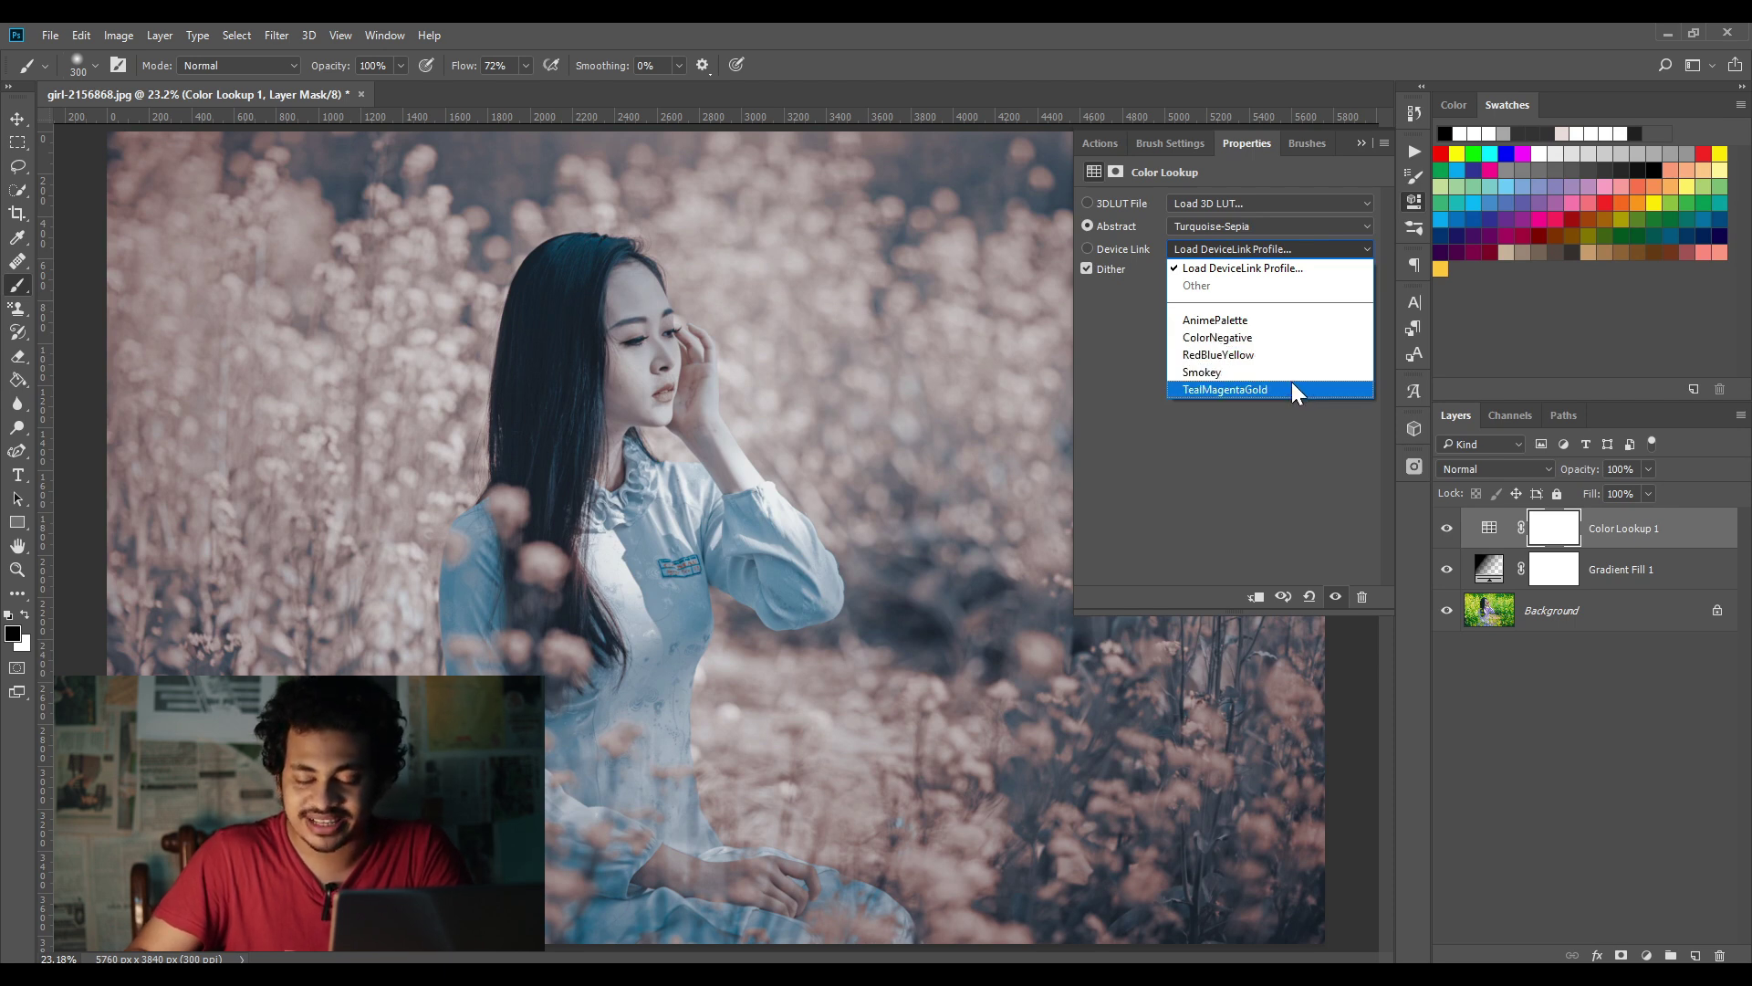
# Step: Apply the AnimePalette device link look and compare it against the original photo
pyautogui.click(1254, 325)
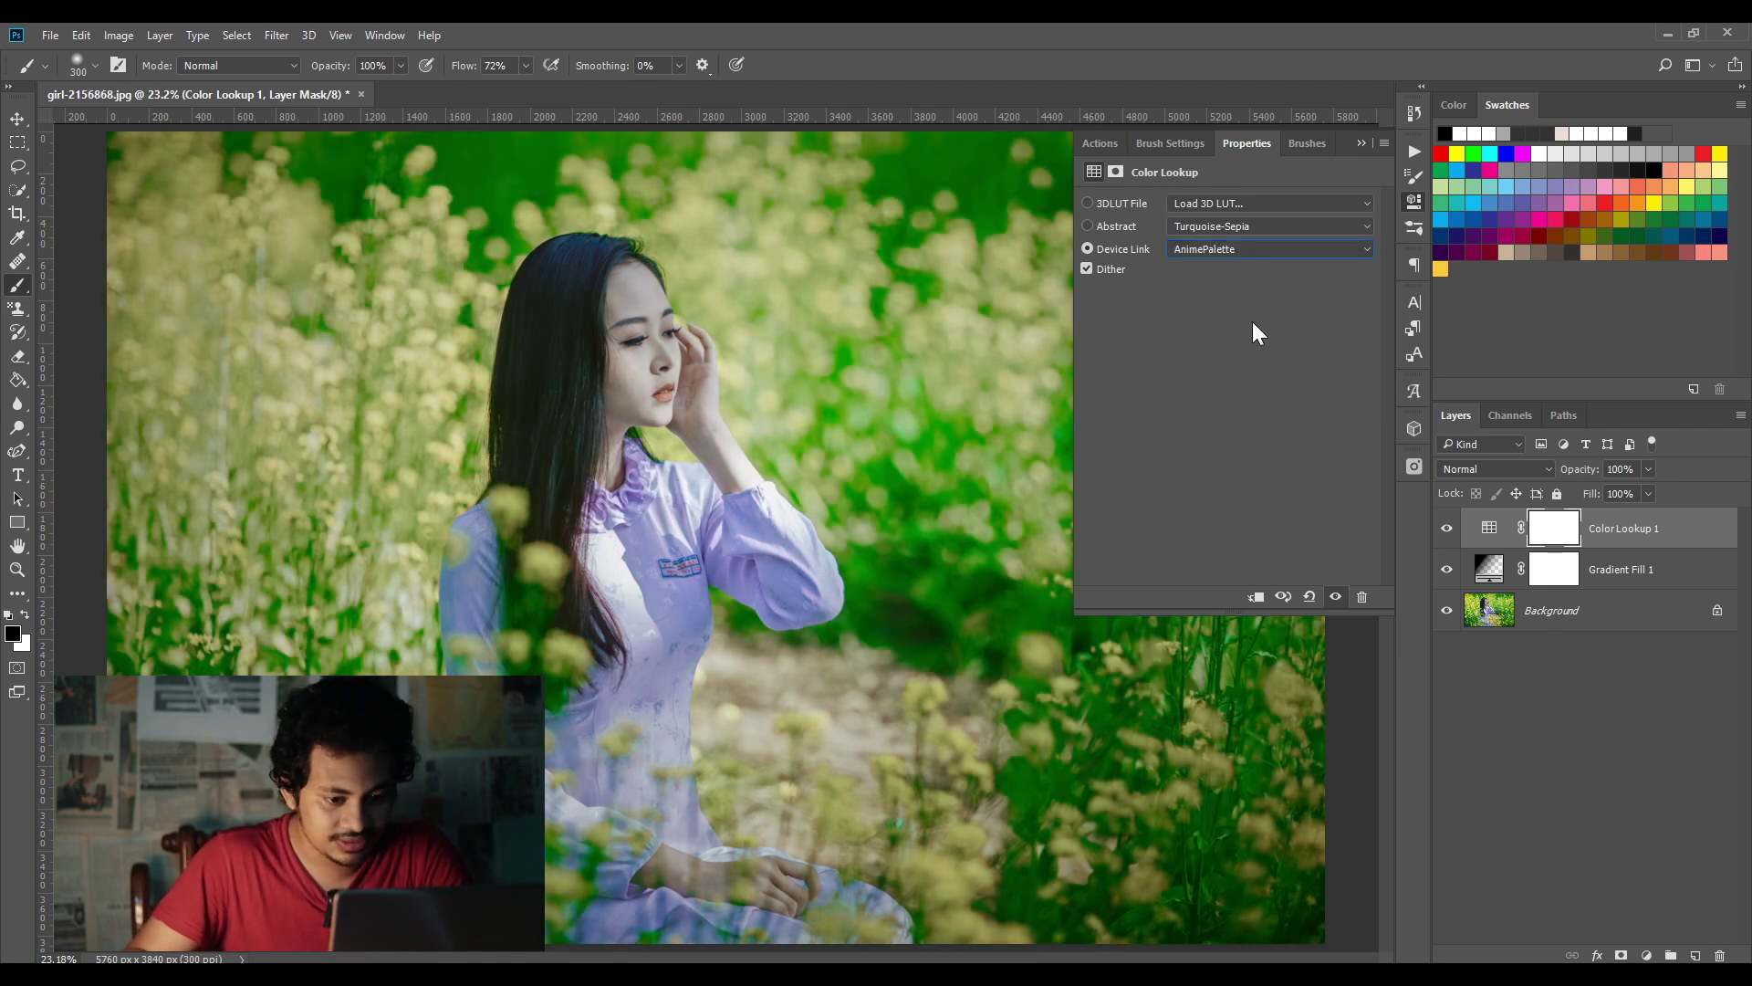
pyautogui.click(1446, 529)
pyautogui.click(1446, 530)
pyautogui.click(1447, 530)
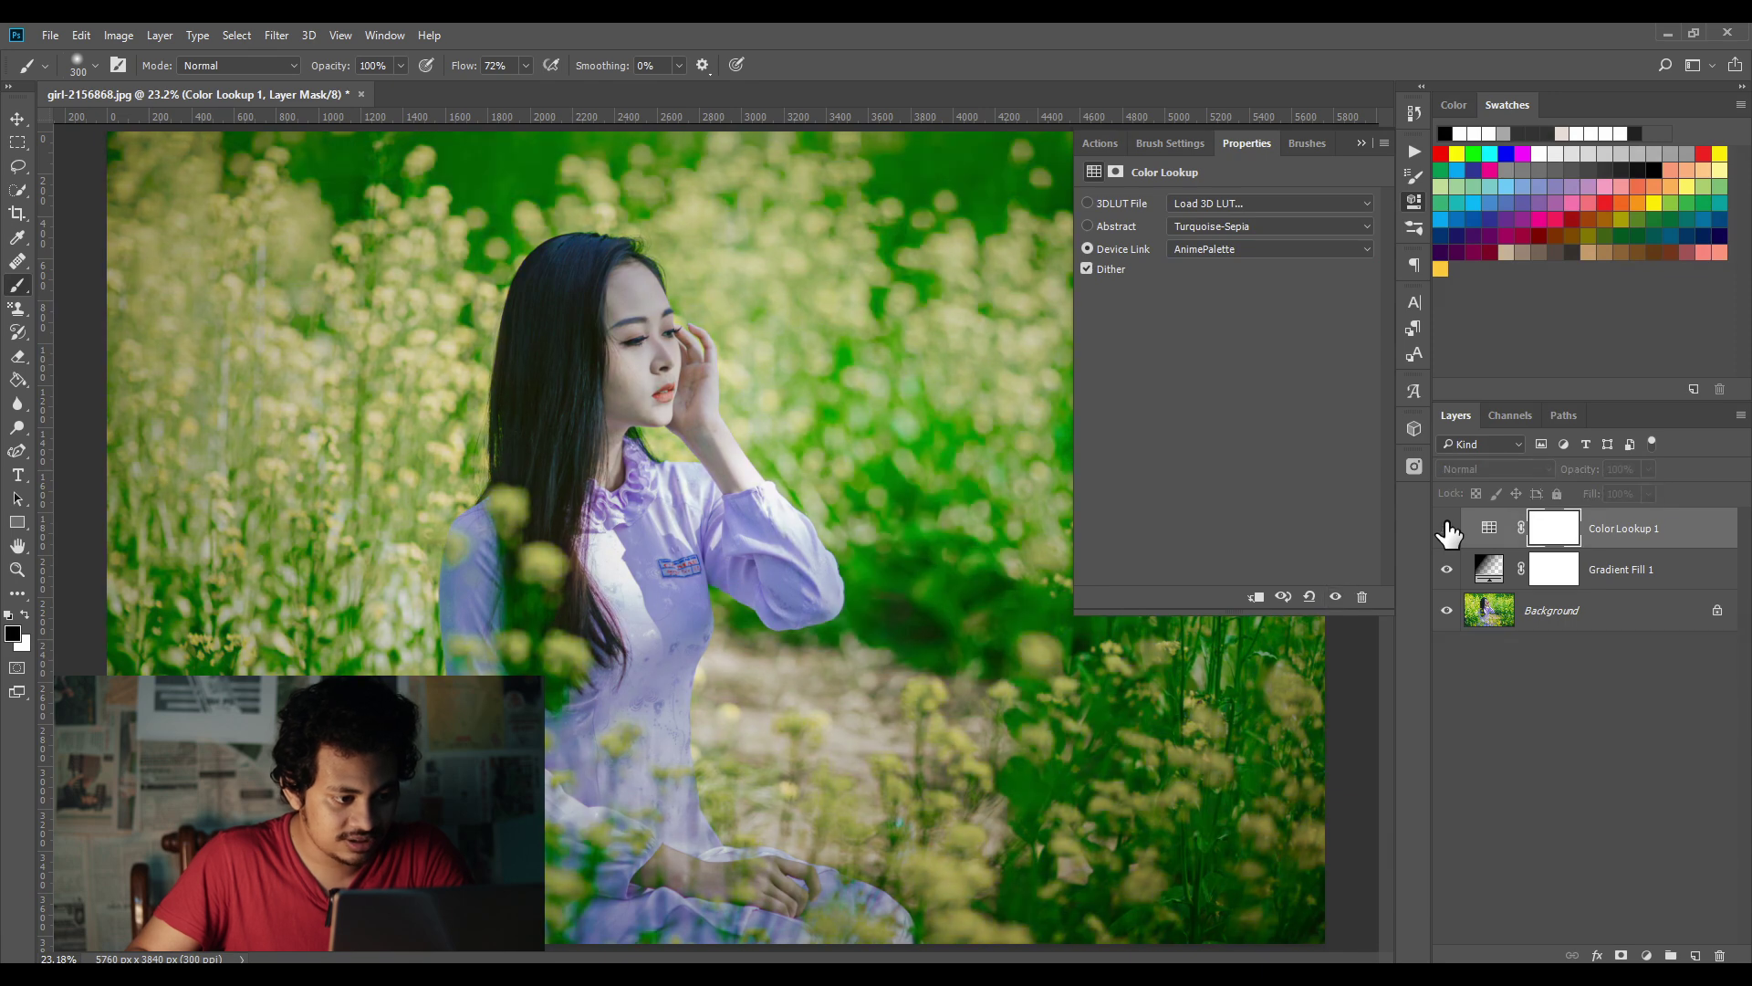
pyautogui.click(1447, 530)
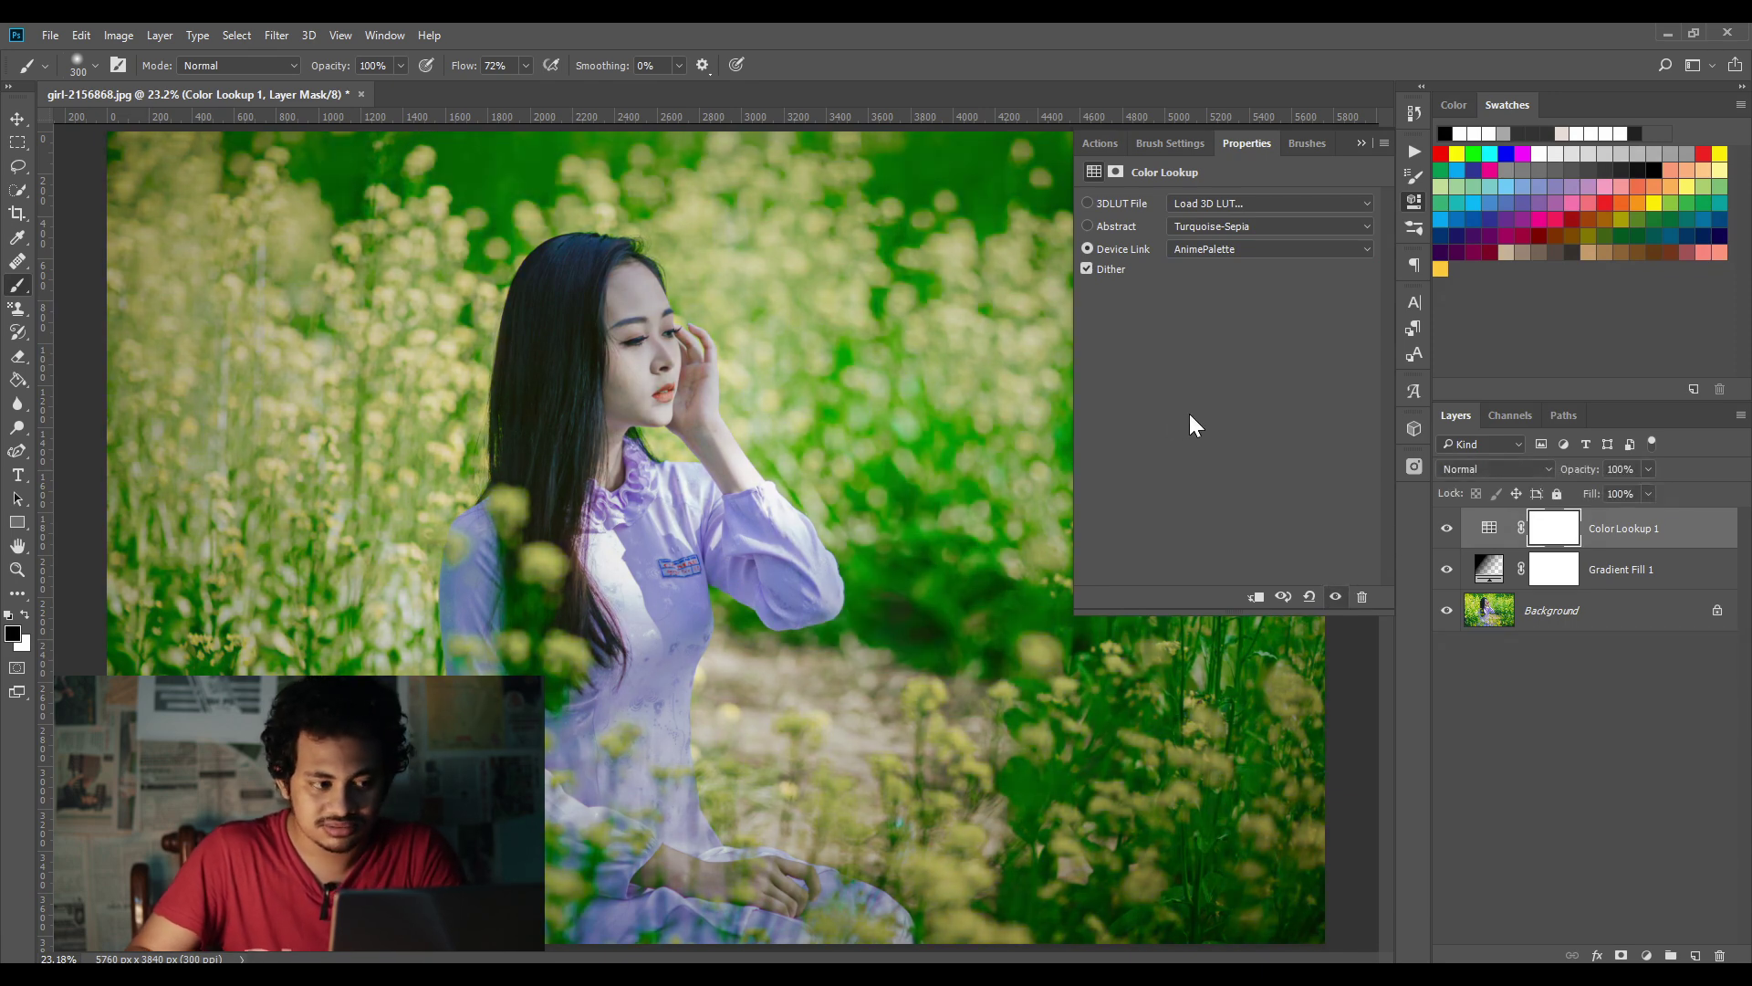
# Step: Switch the Color Lookup to the ColorNegative device link profile
pyautogui.click(1267, 230)
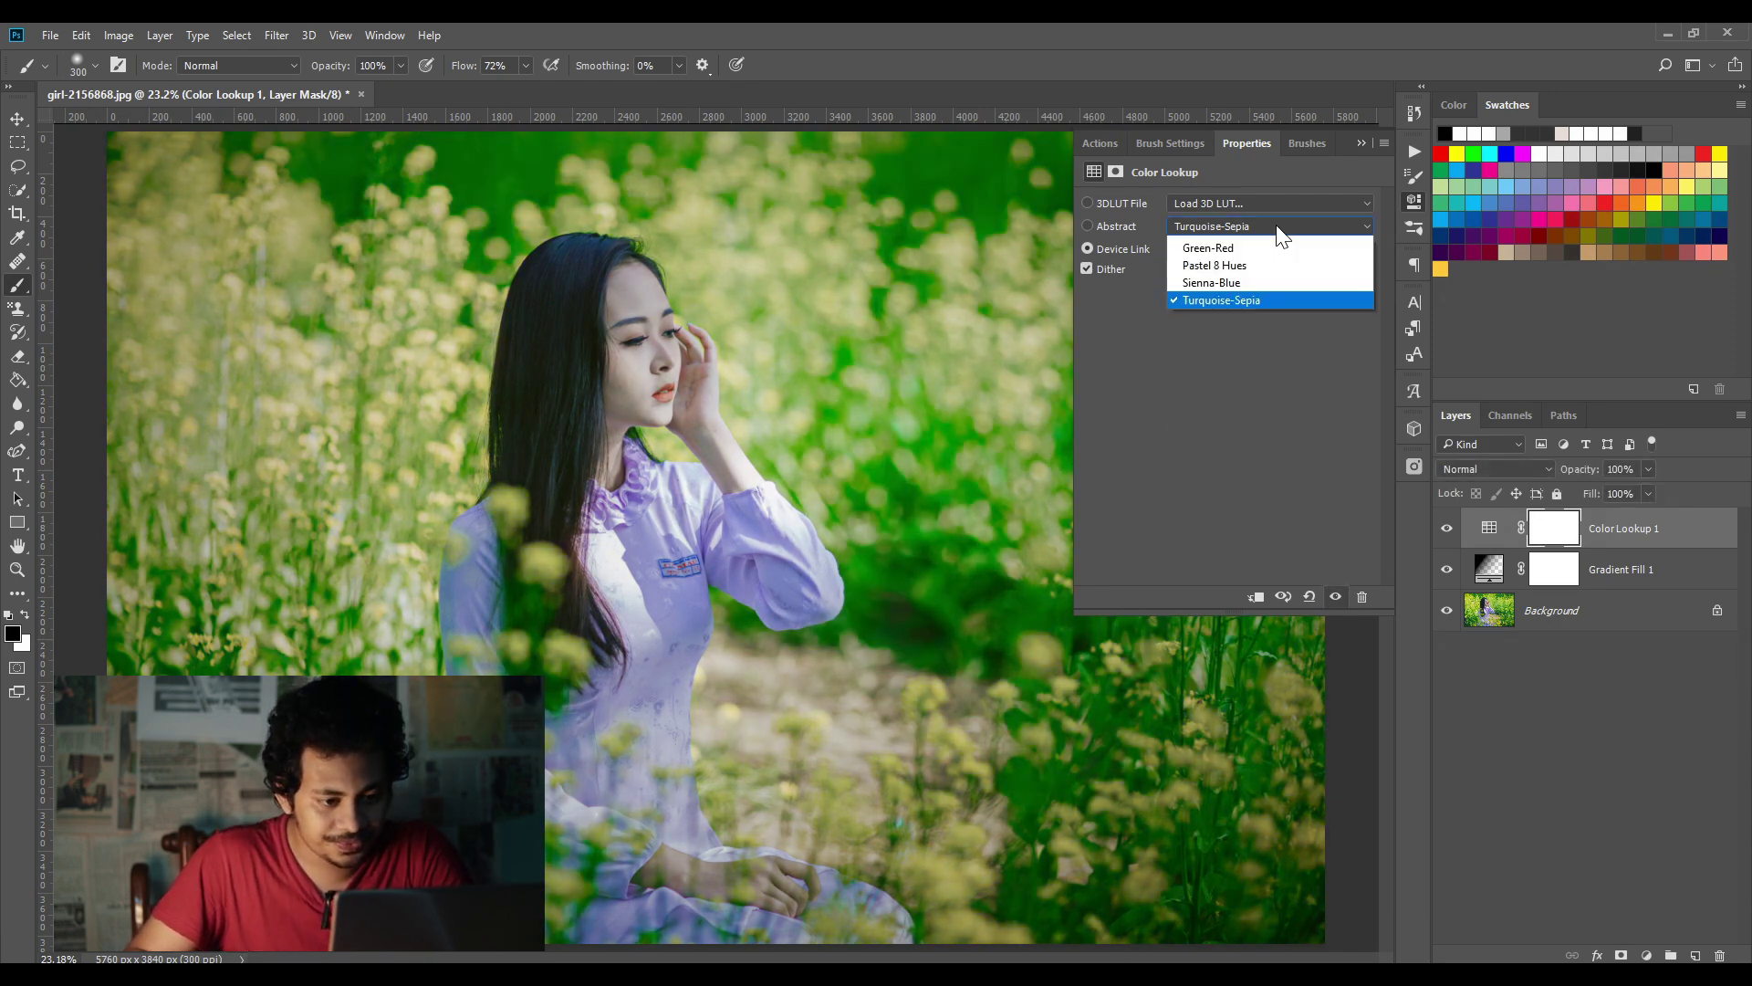
pyautogui.click(1292, 221)
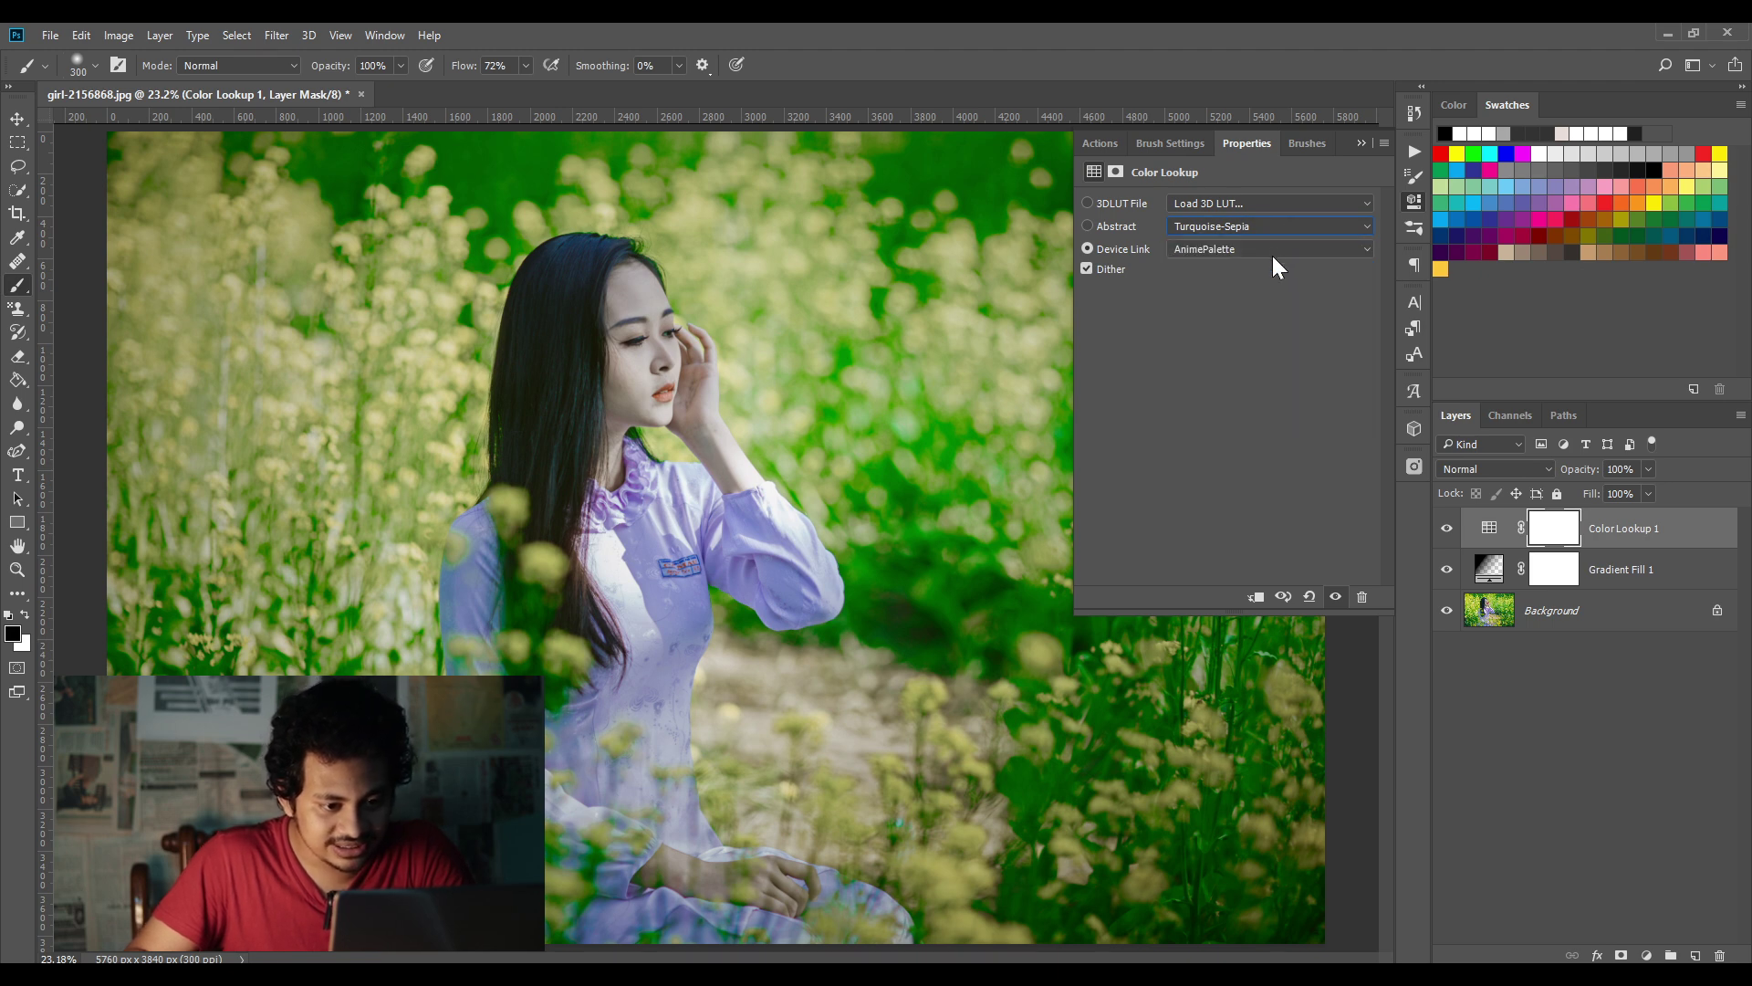
pyautogui.click(1272, 252)
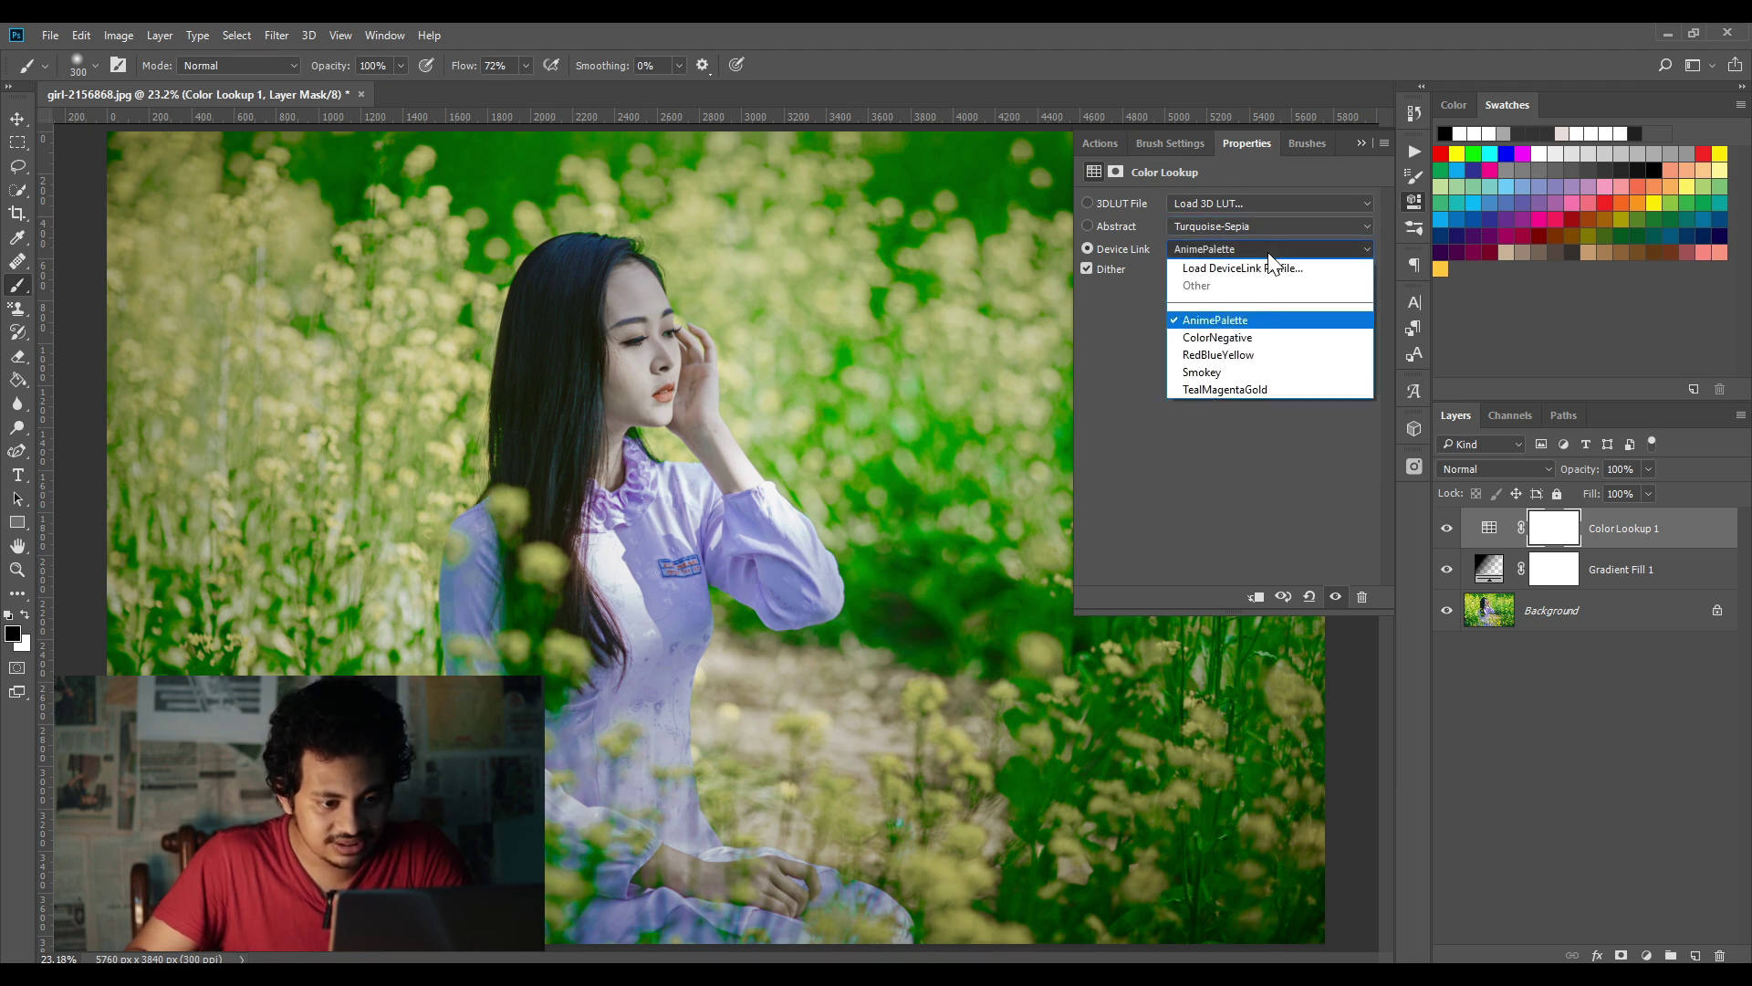
pyautogui.click(1269, 338)
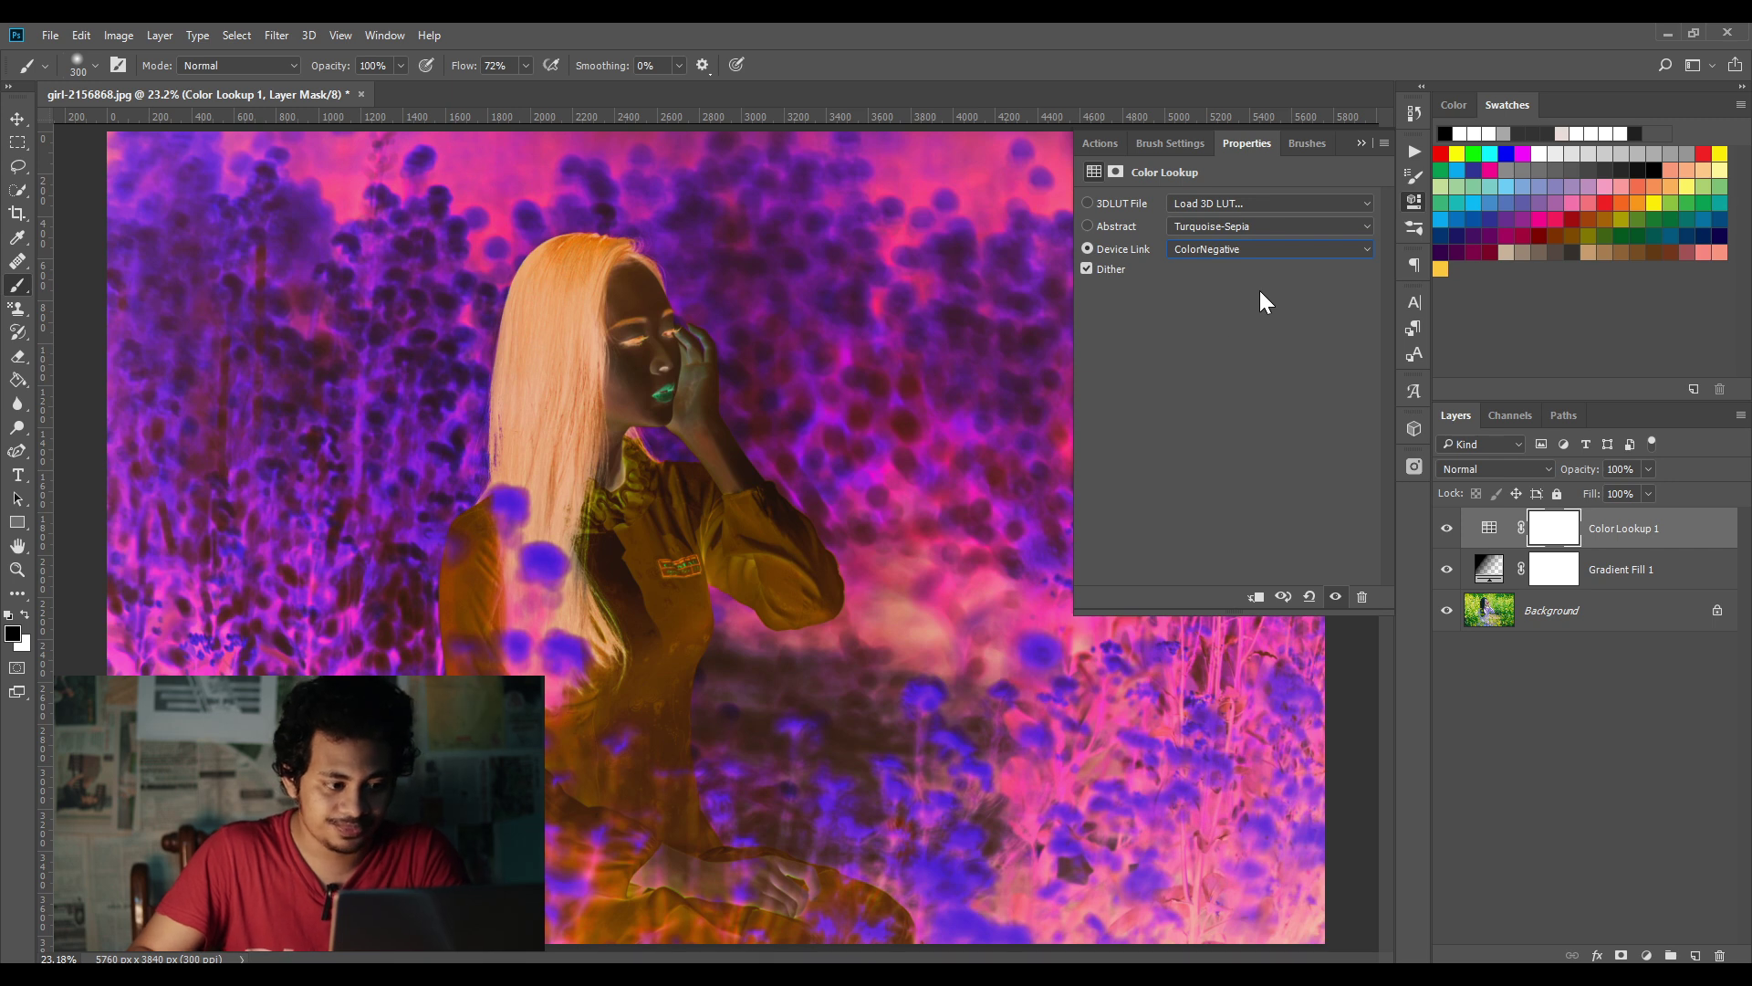
# Step: Apply the RedBlueYellow device link profile and compare it with the ungraded photo
pyautogui.click(1284, 224)
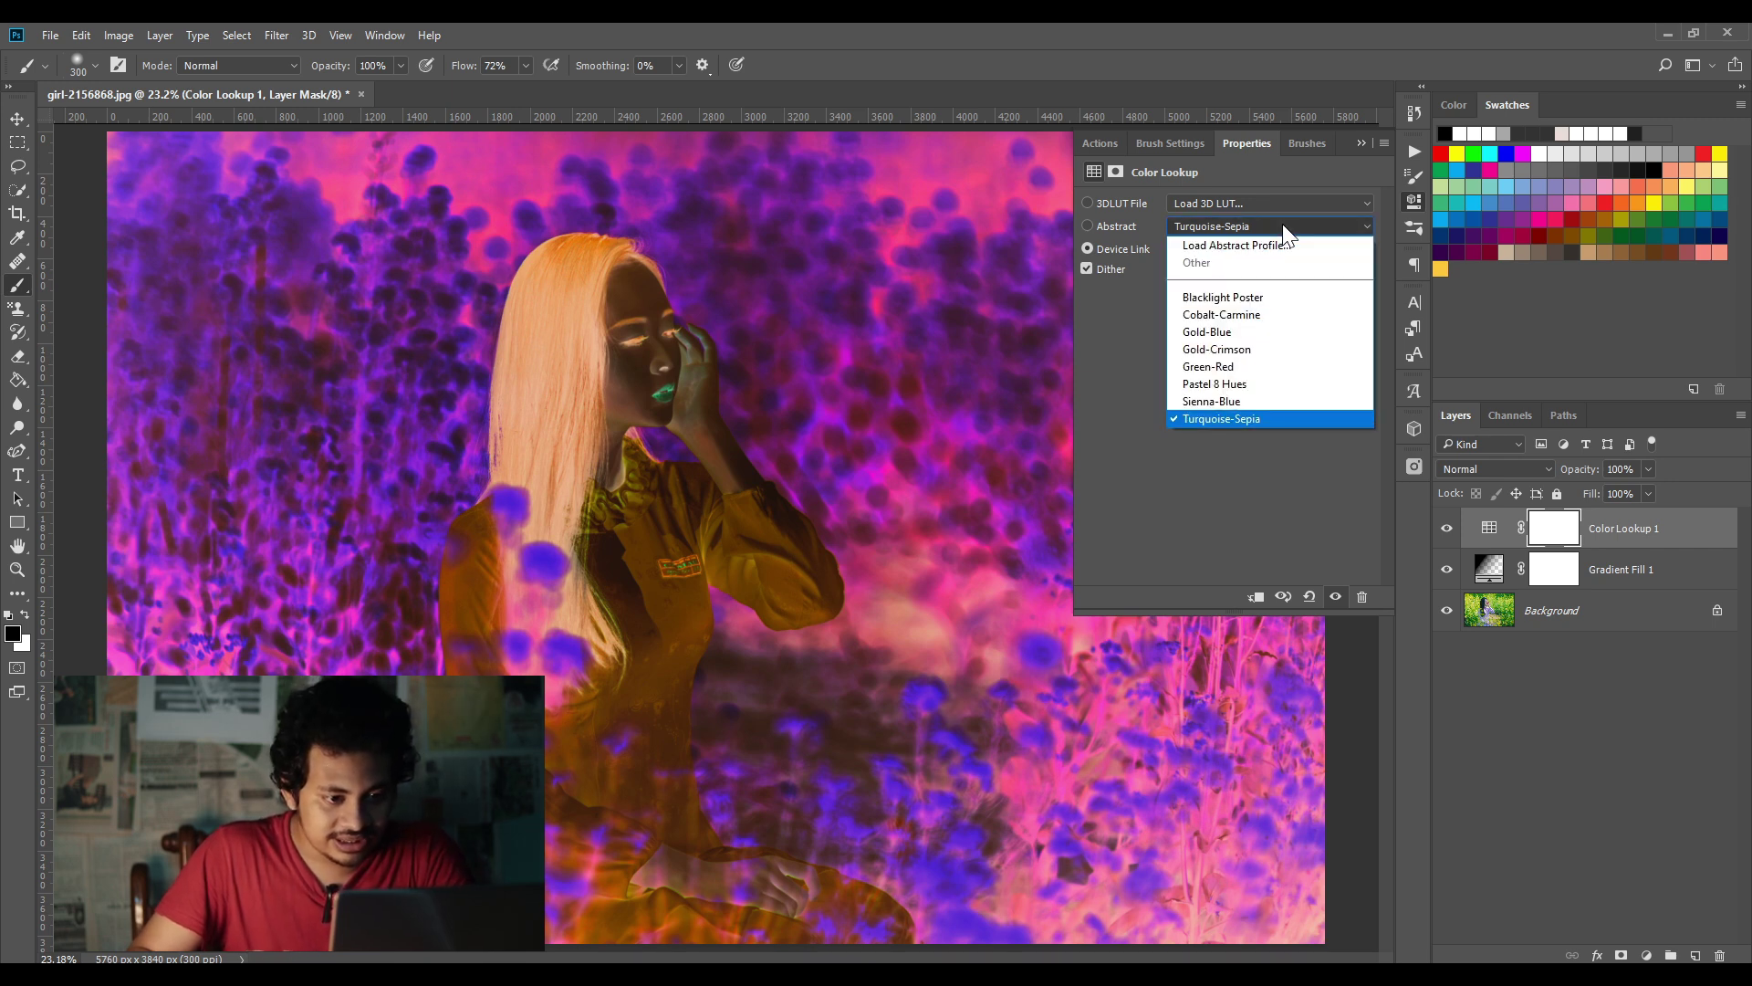
pyautogui.click(1278, 233)
pyautogui.click(1276, 246)
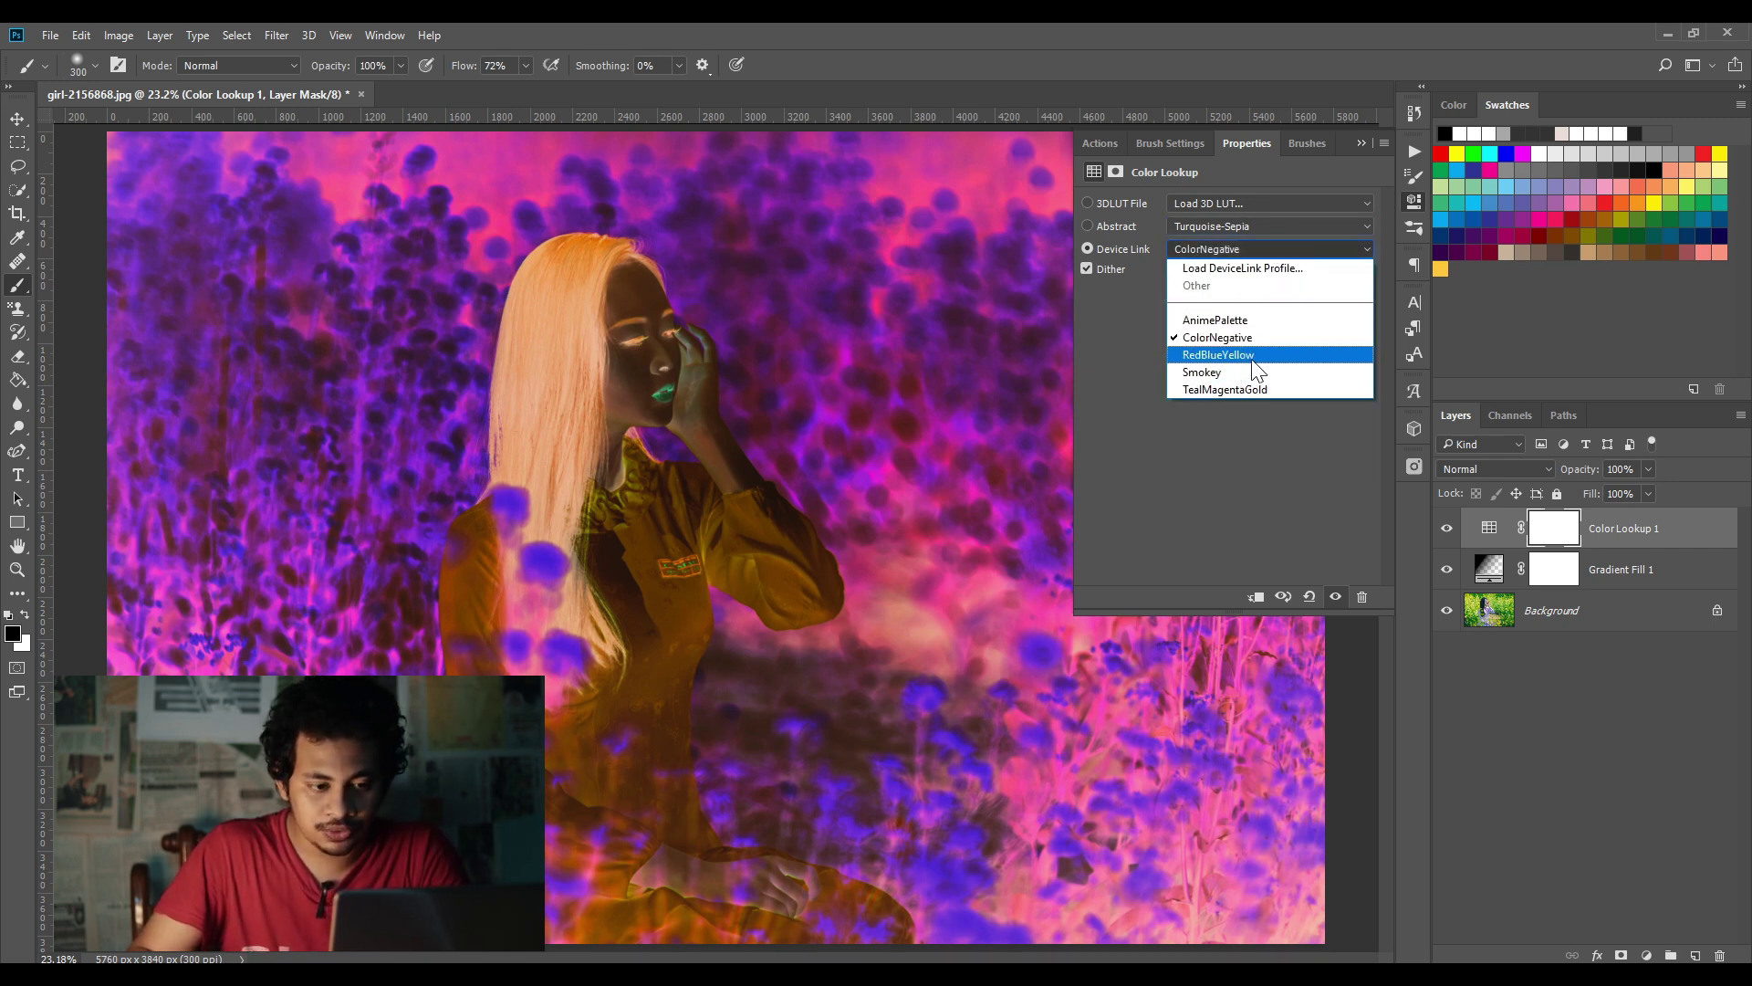
pyautogui.click(1251, 357)
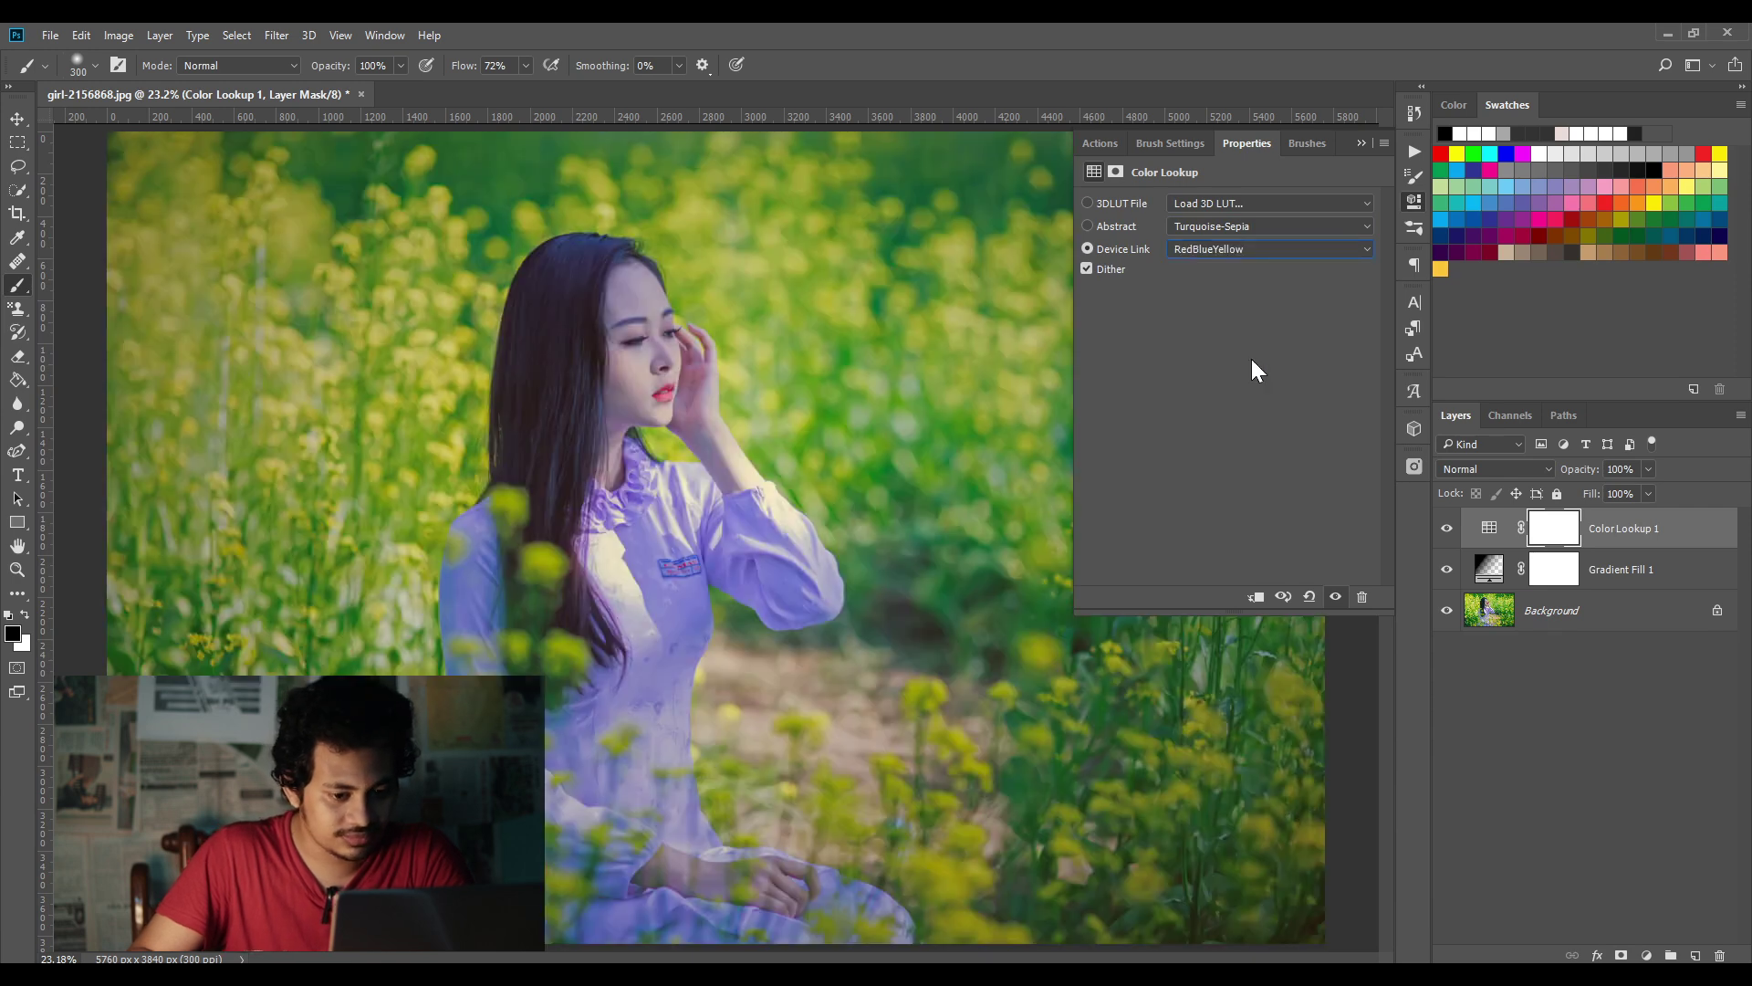
pyautogui.click(1447, 530)
pyautogui.click(1447, 529)
pyautogui.click(1446, 529)
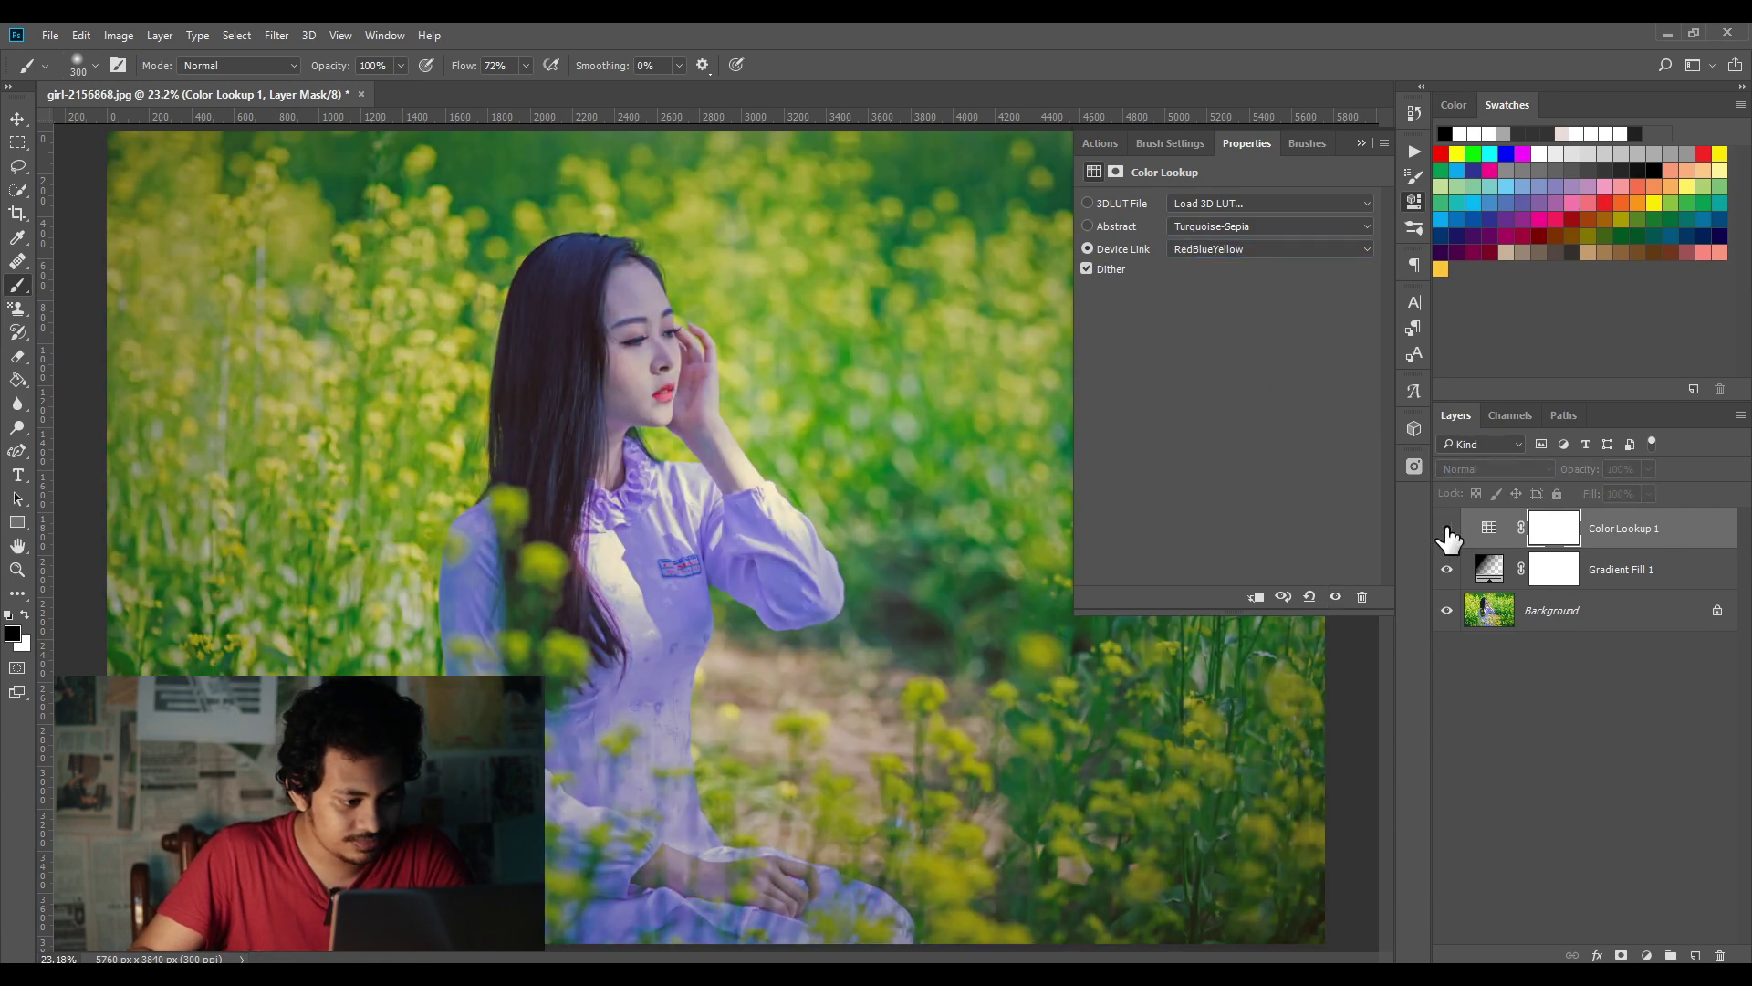
pyautogui.click(1446, 529)
# Step: Try the Smokey device link look, comparing it with the original photo
pyautogui.click(1237, 245)
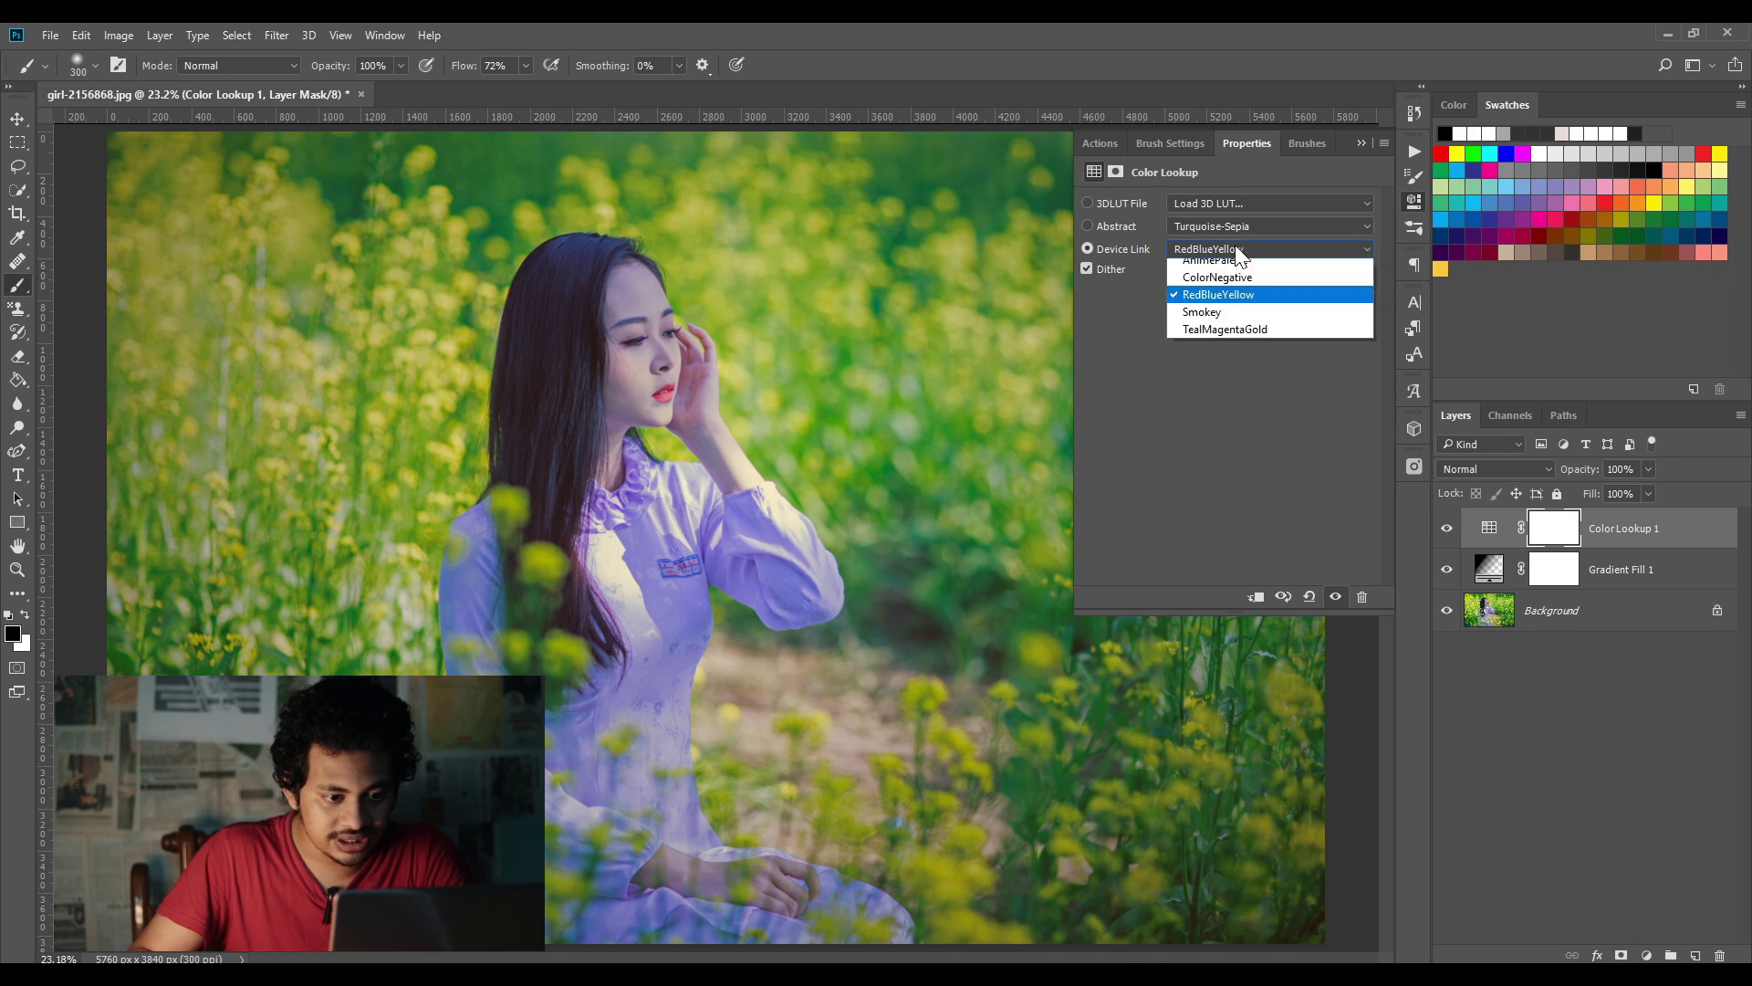
pyautogui.click(1245, 381)
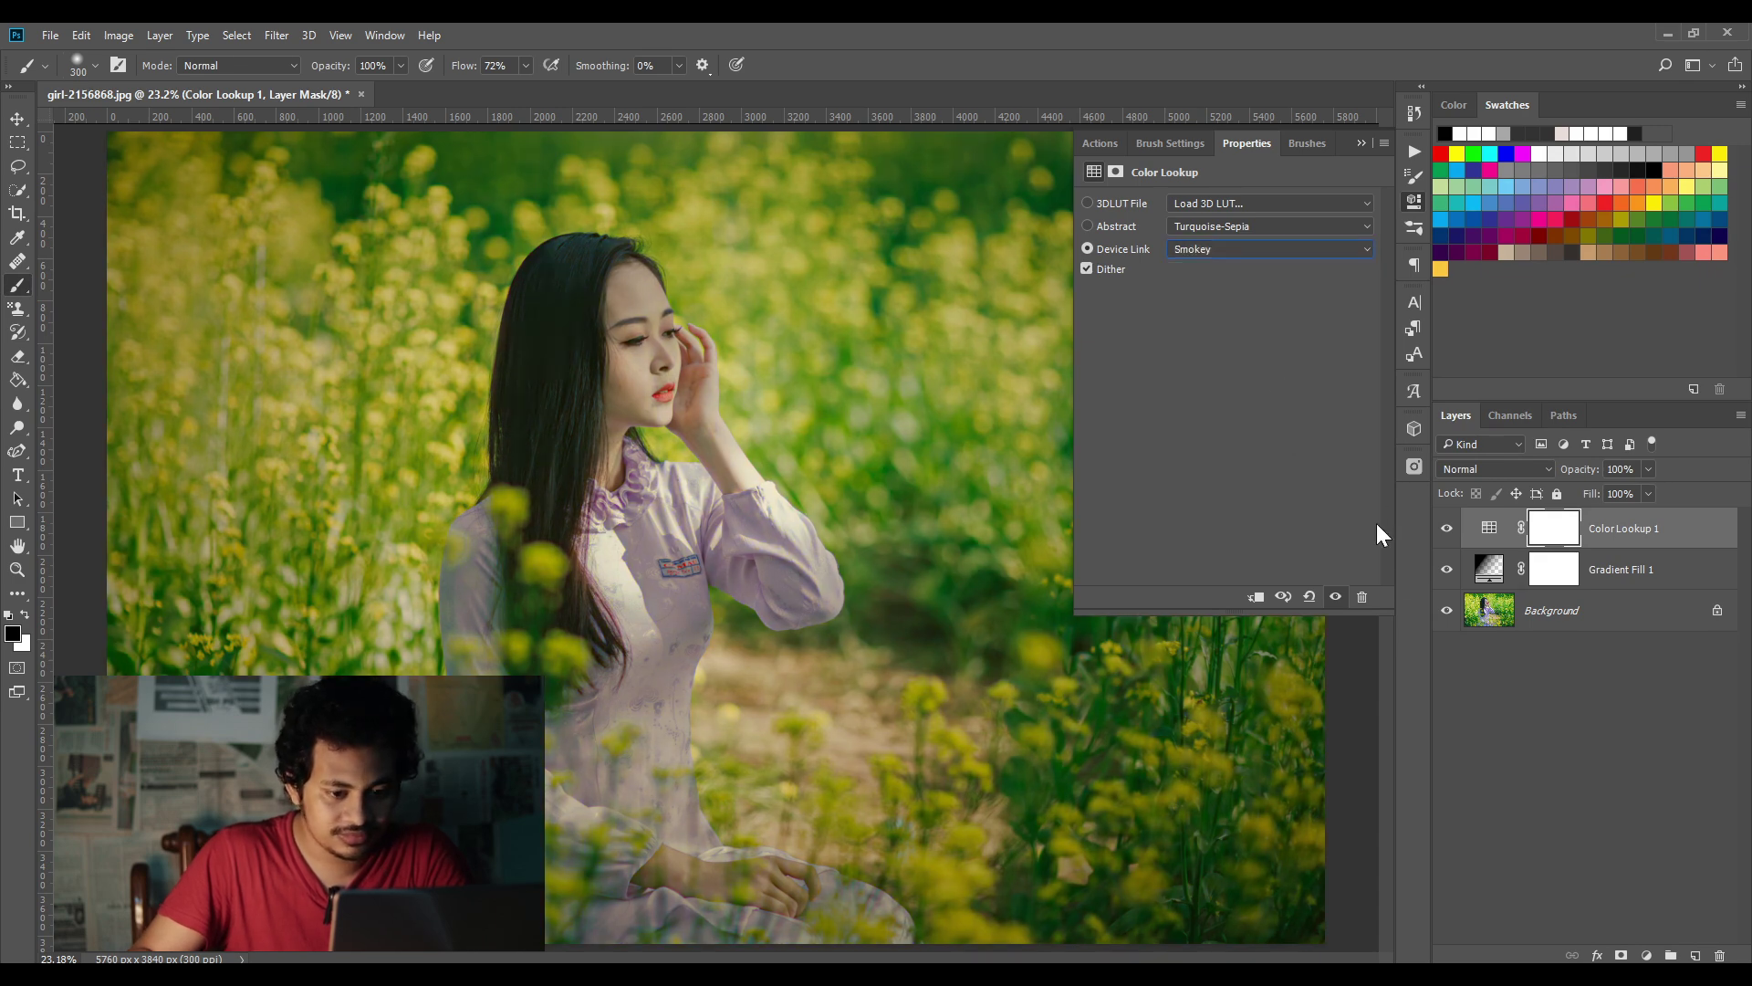
pyautogui.click(1446, 530)
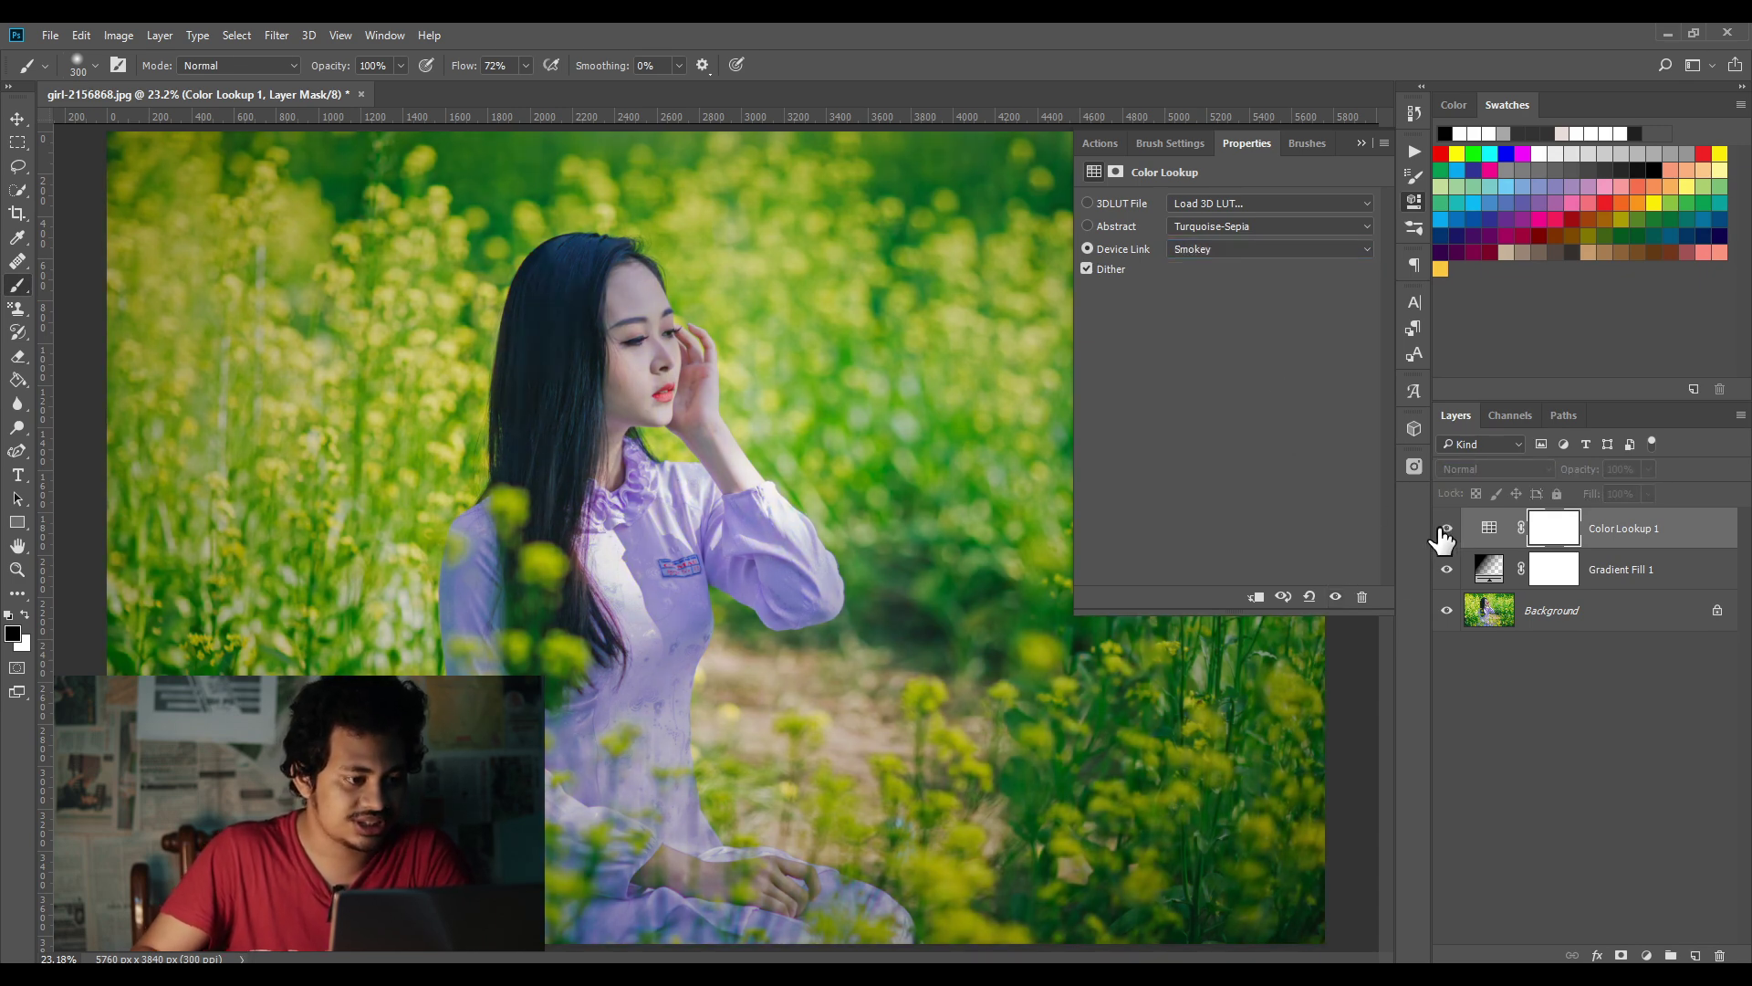
pyautogui.click(1446, 530)
pyautogui.click(1446, 529)
pyautogui.click(1446, 530)
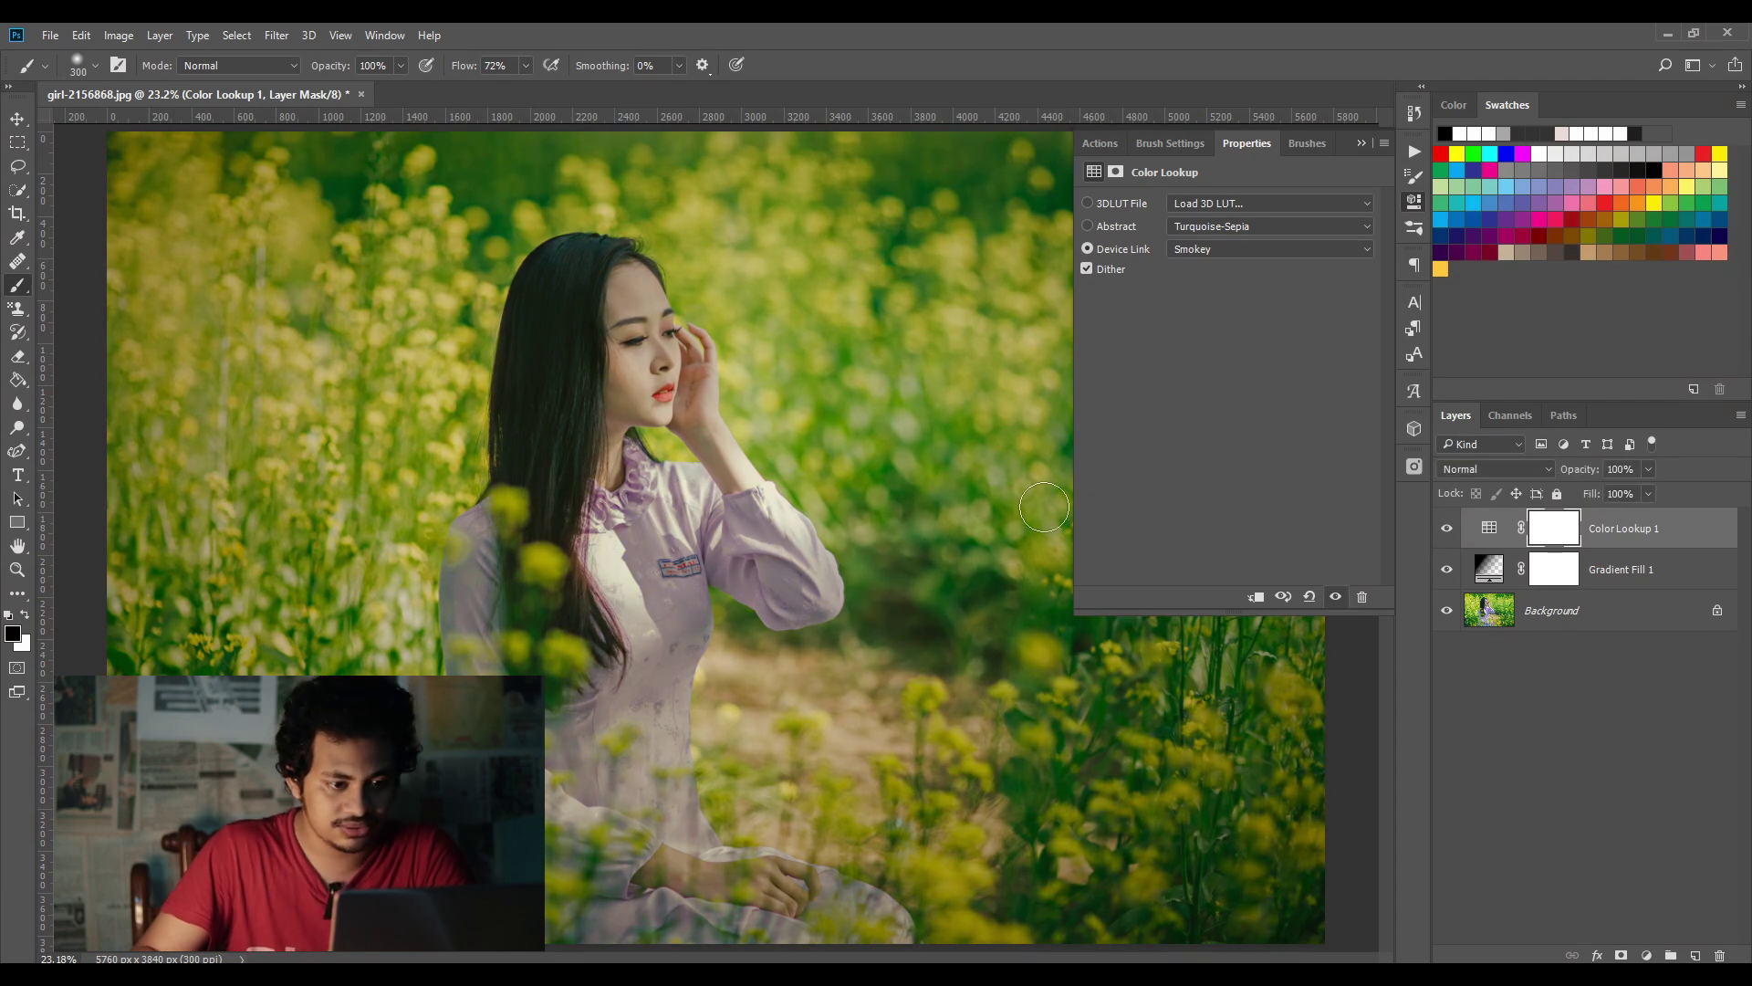
# Step: Apply the TealMagentaGold device link profile and compare it with the original
pyautogui.click(1214, 244)
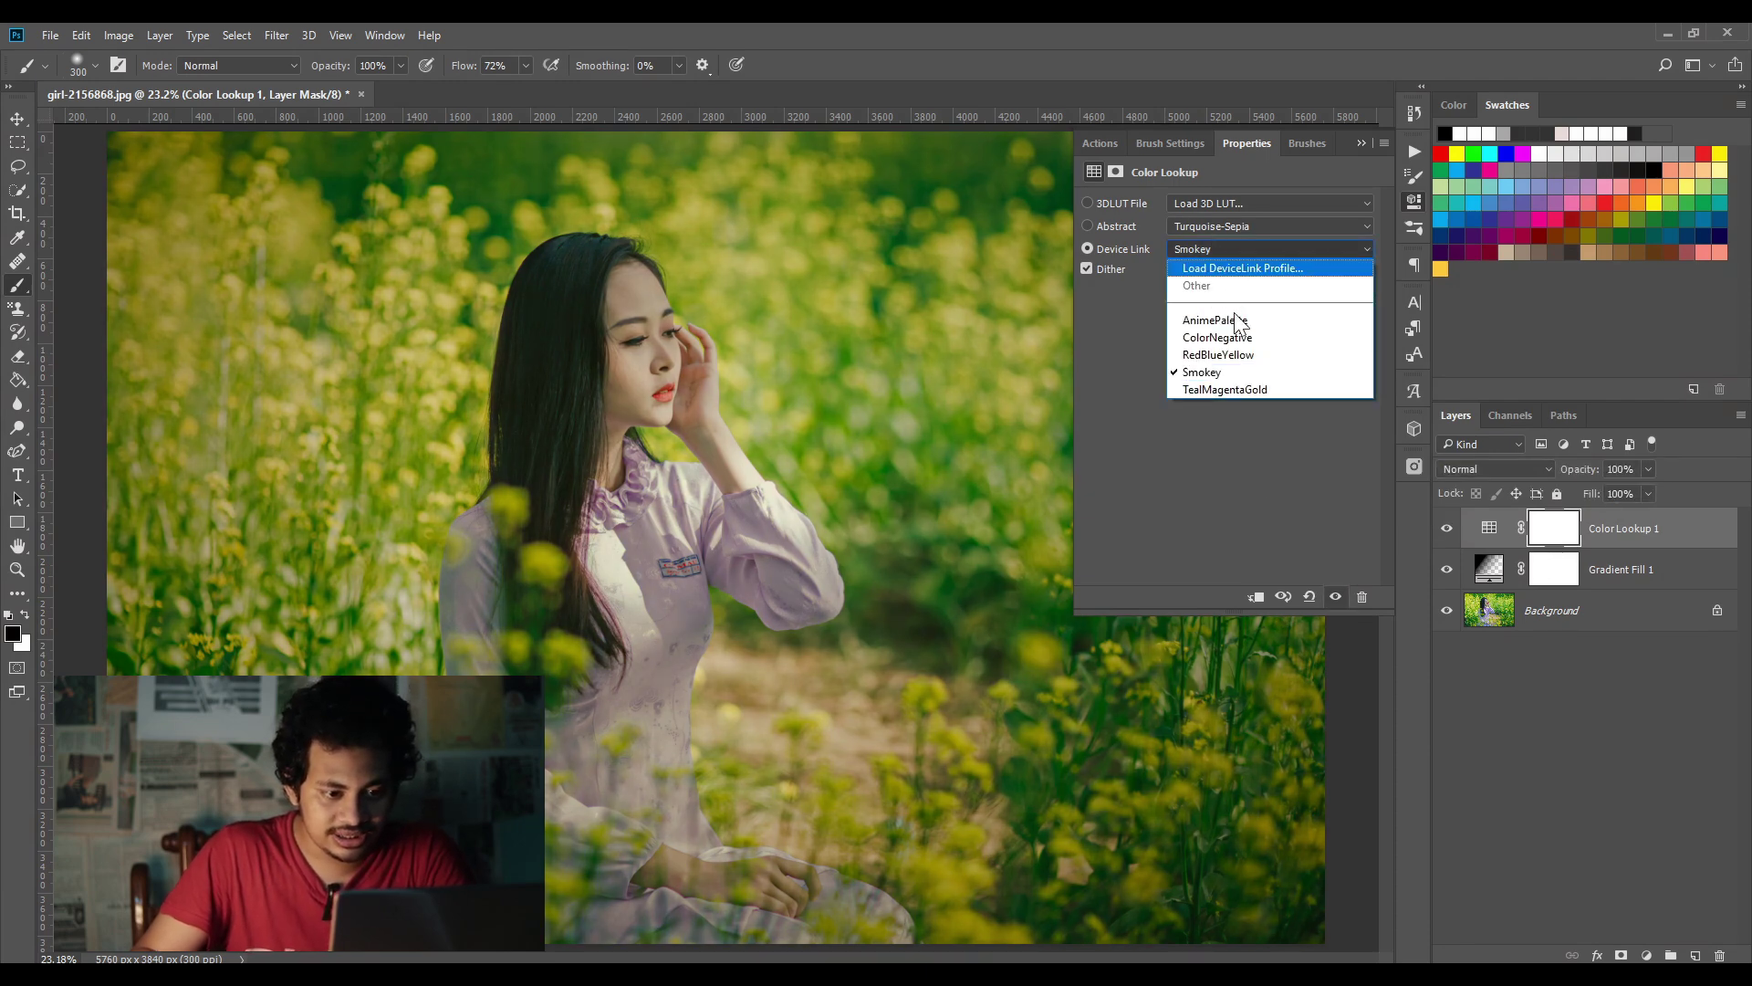
pyautogui.click(1272, 391)
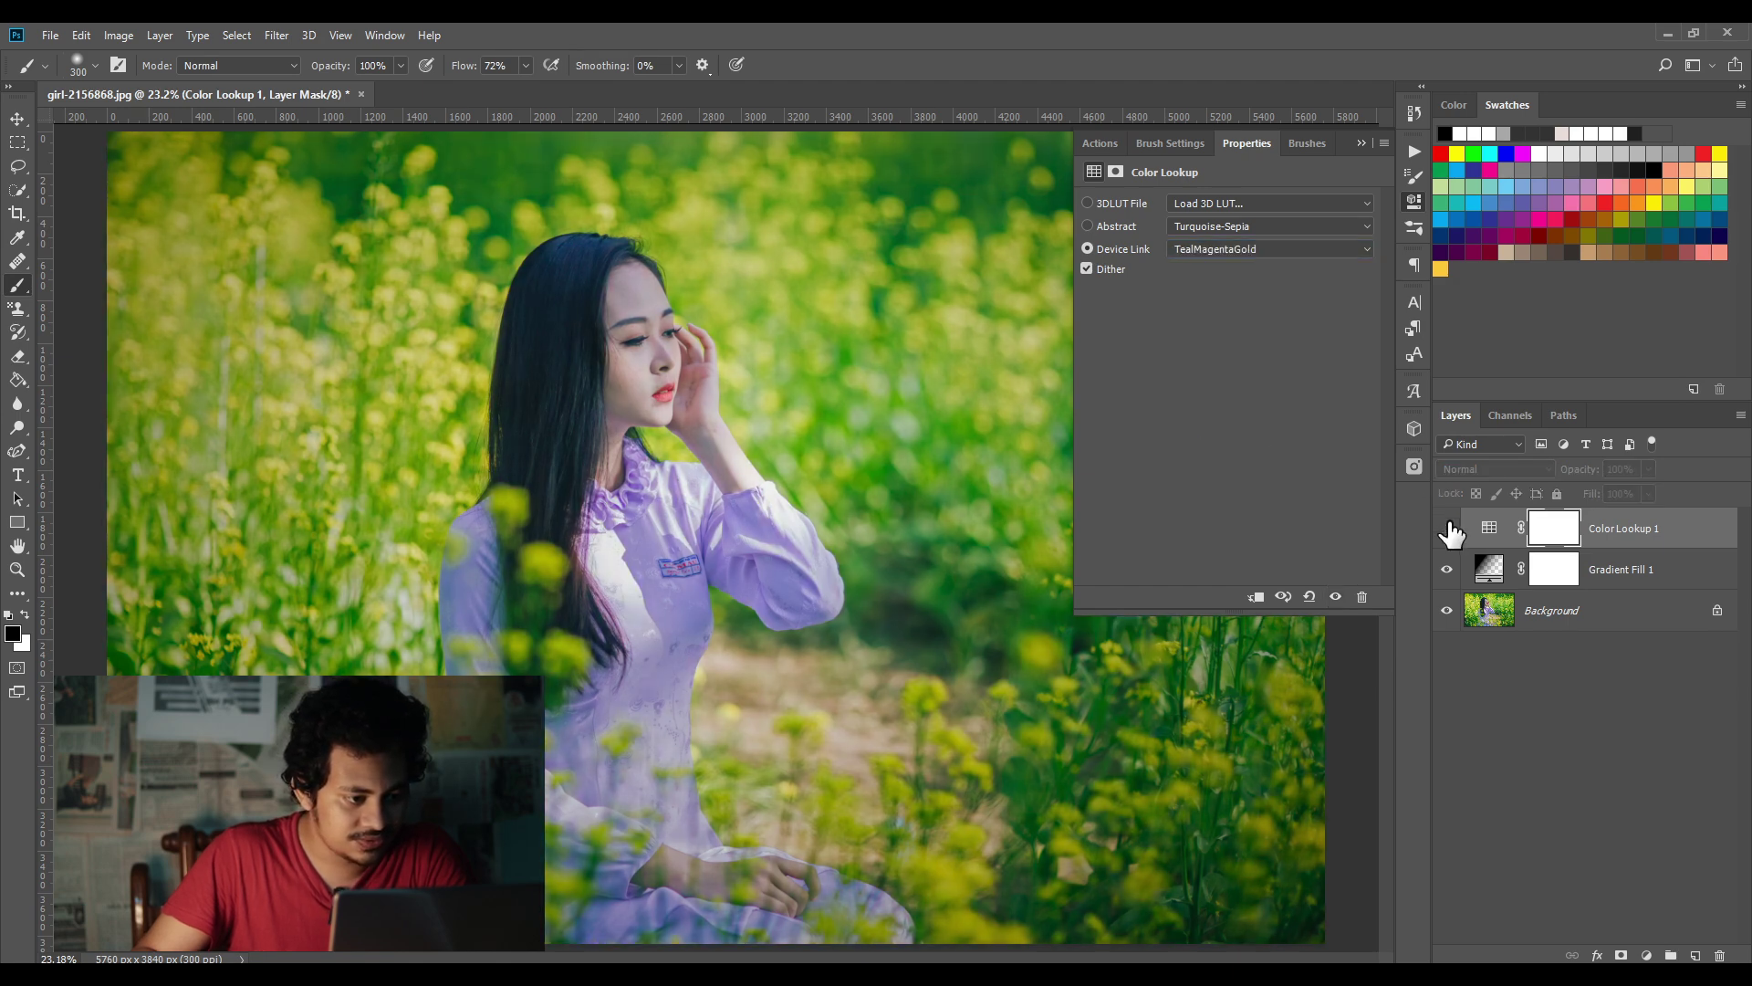
pyautogui.click(1447, 529)
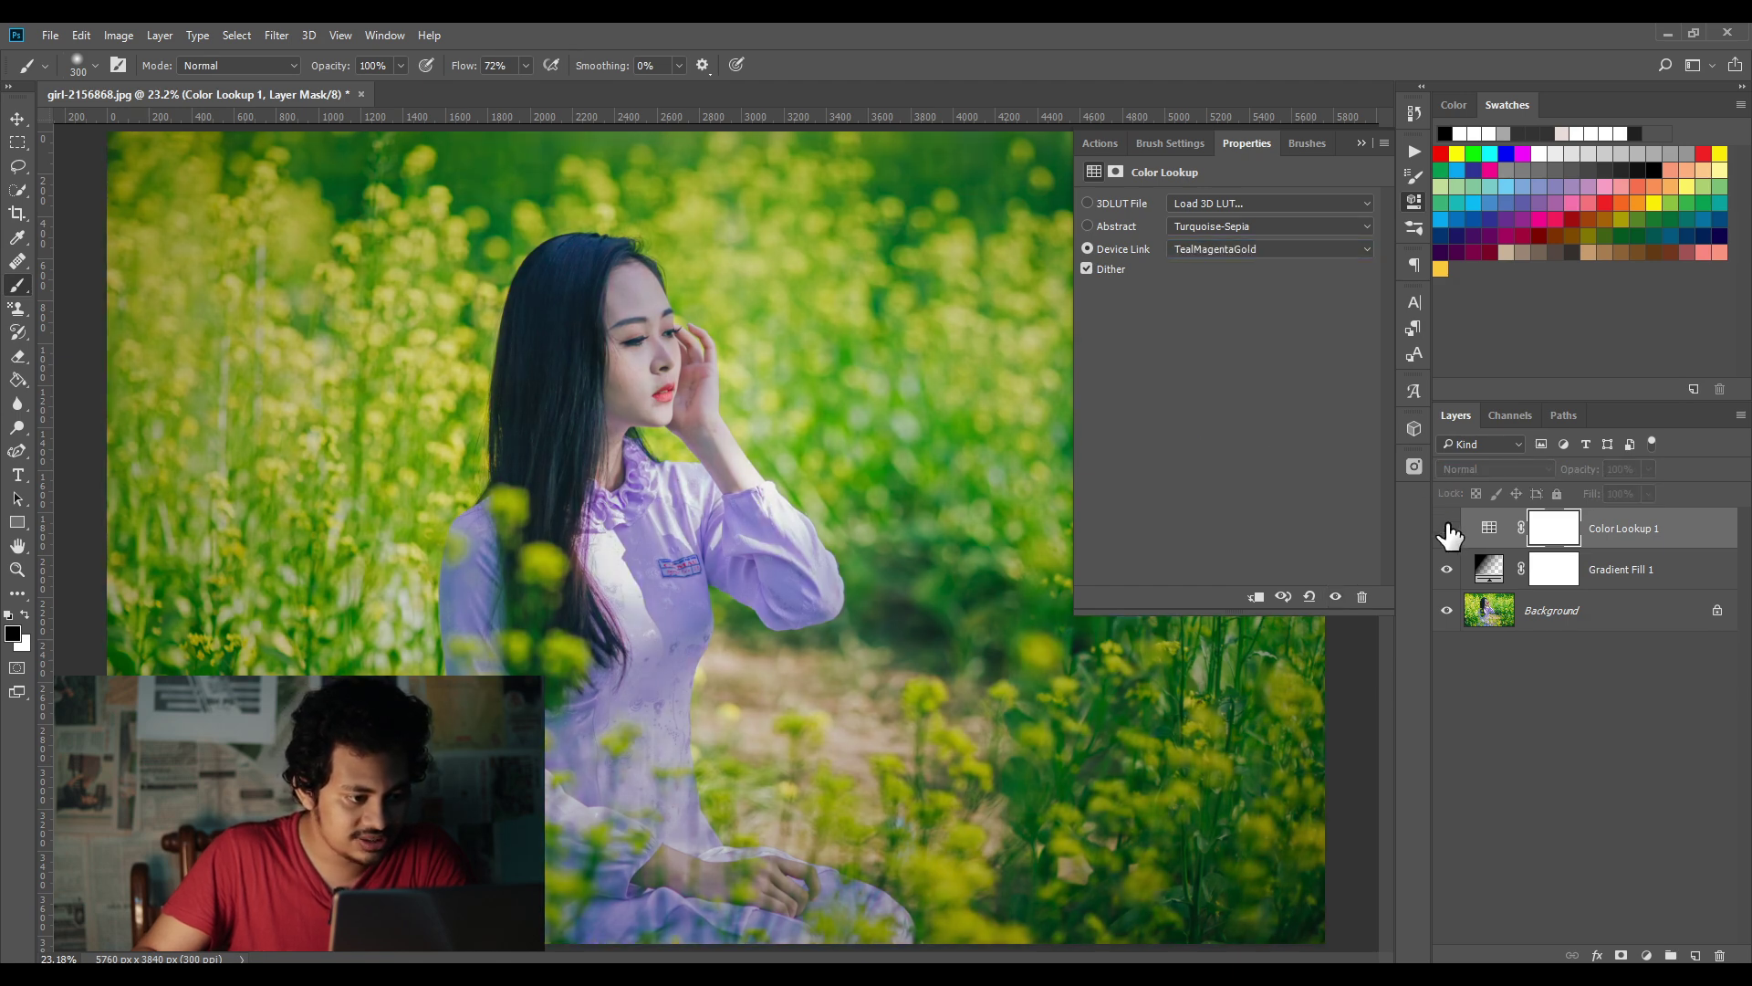
pyautogui.click(1448, 529)
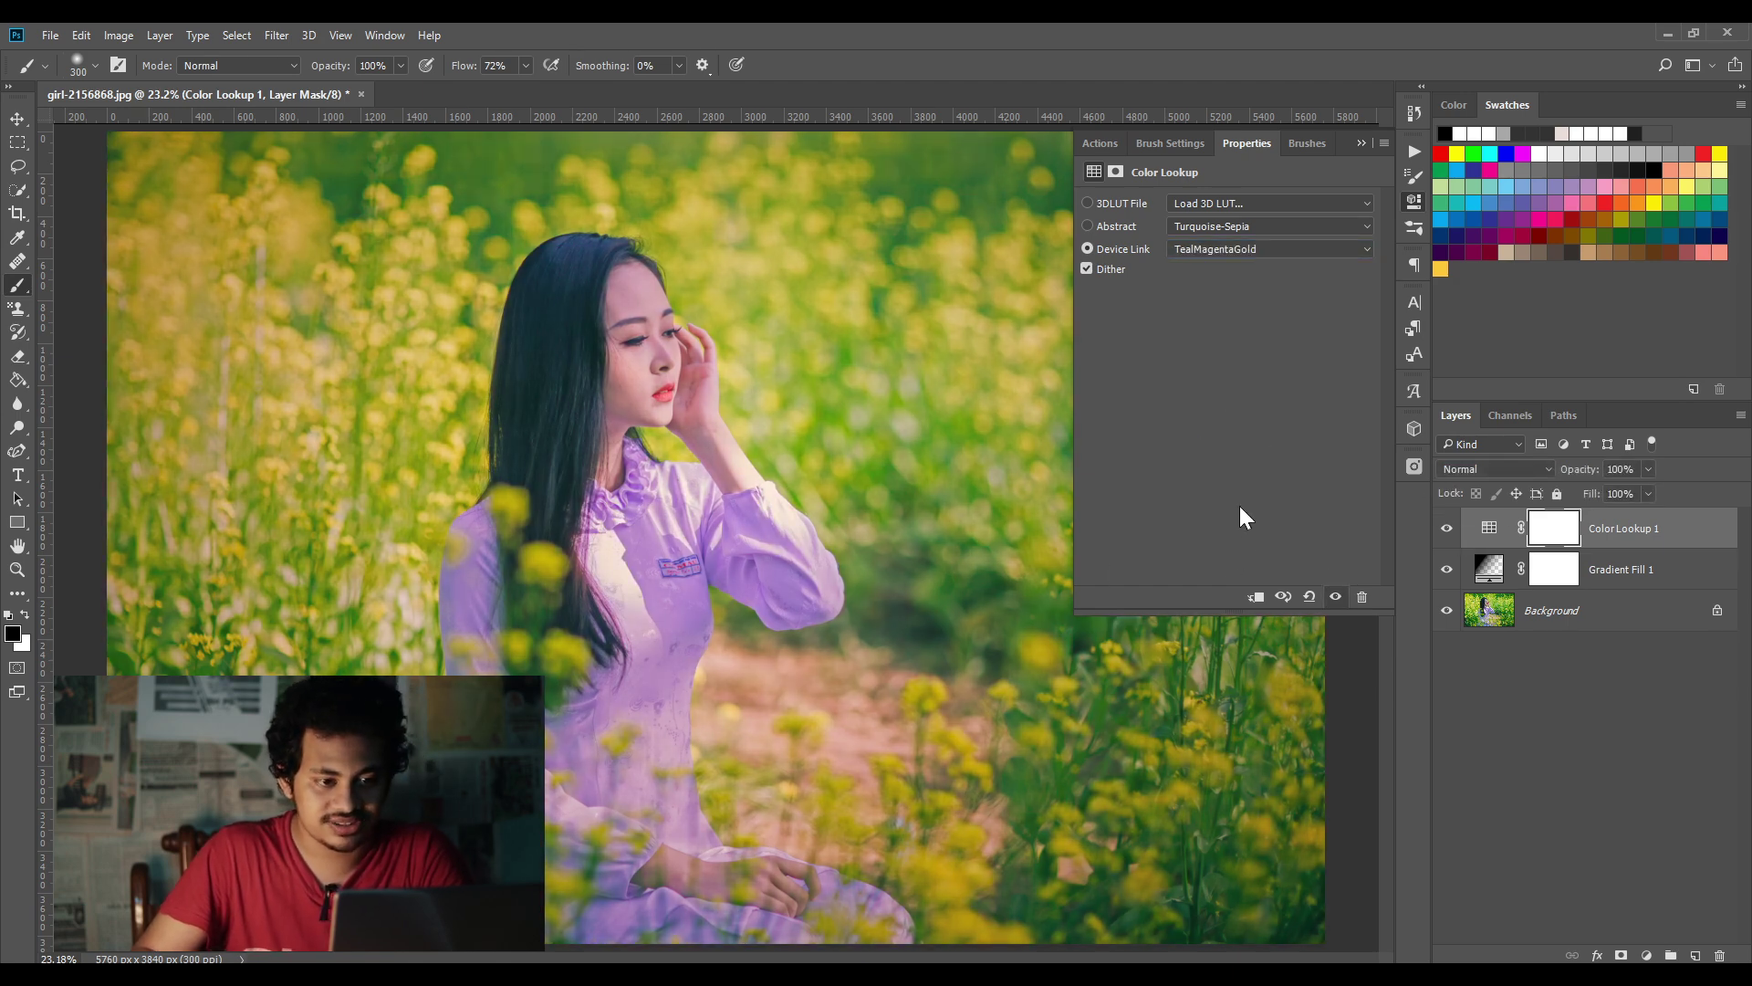
# Step: Choose Sienna-Blue from the Abstract profiles on the Color Lookup 1 layer
pyautogui.click(1251, 231)
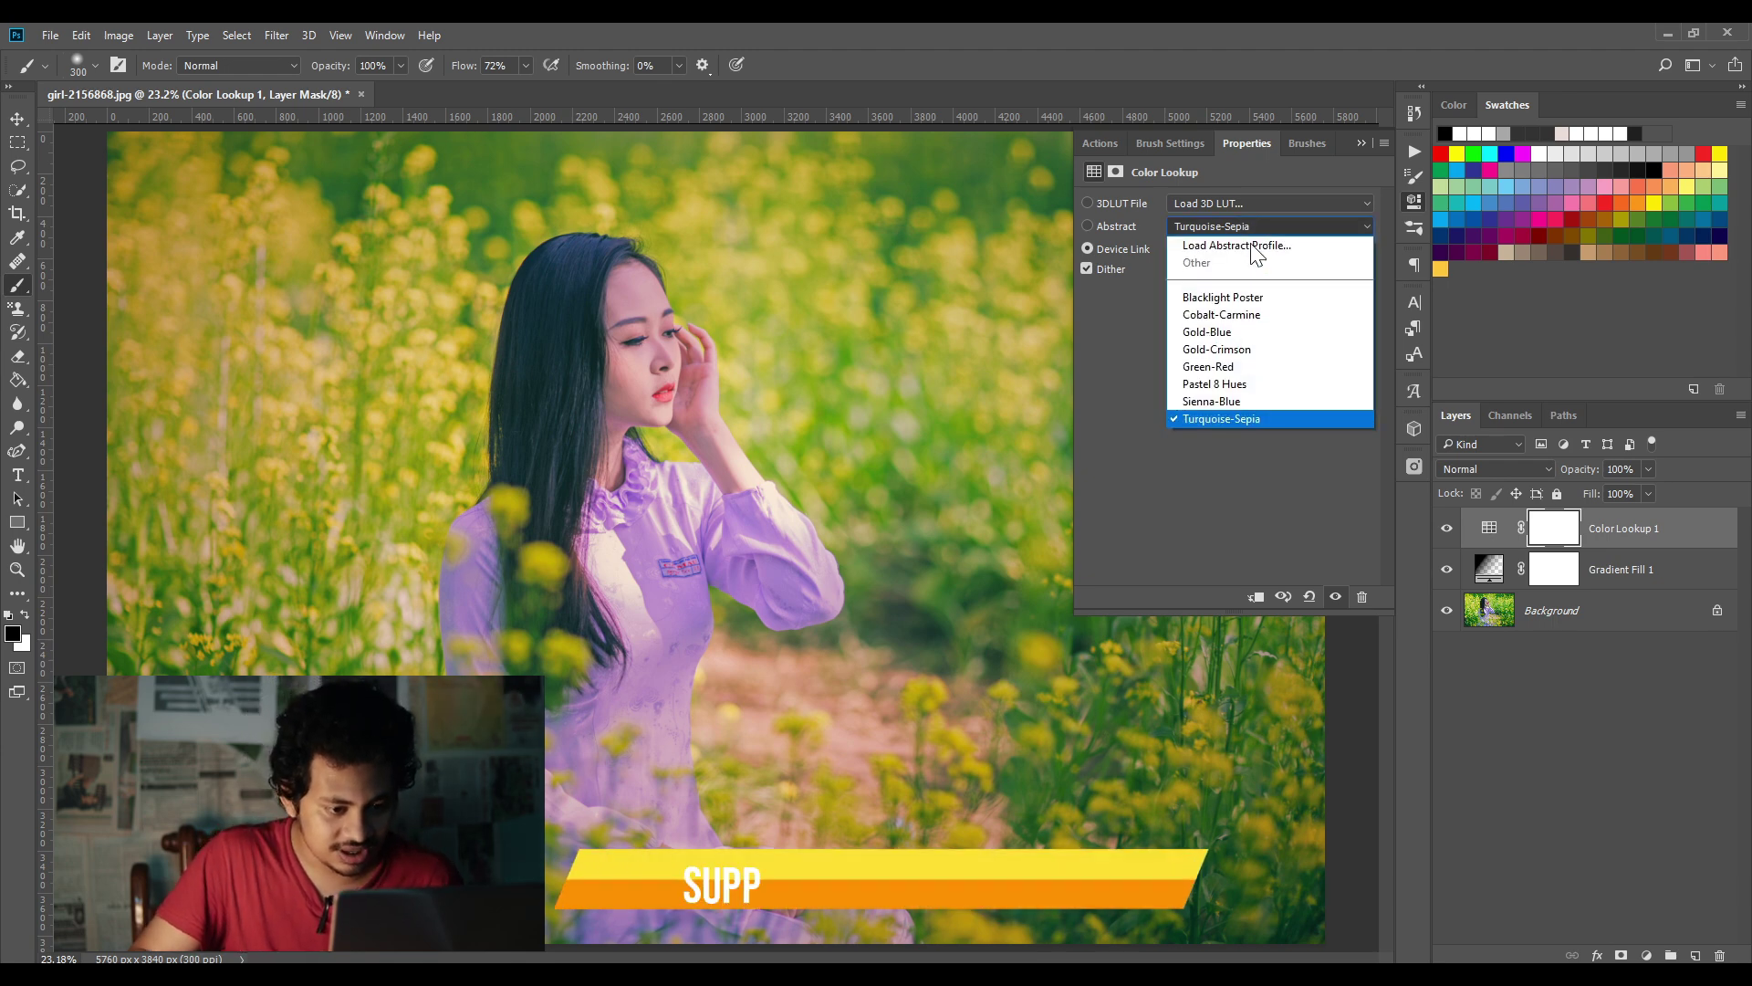
pyautogui.click(1261, 392)
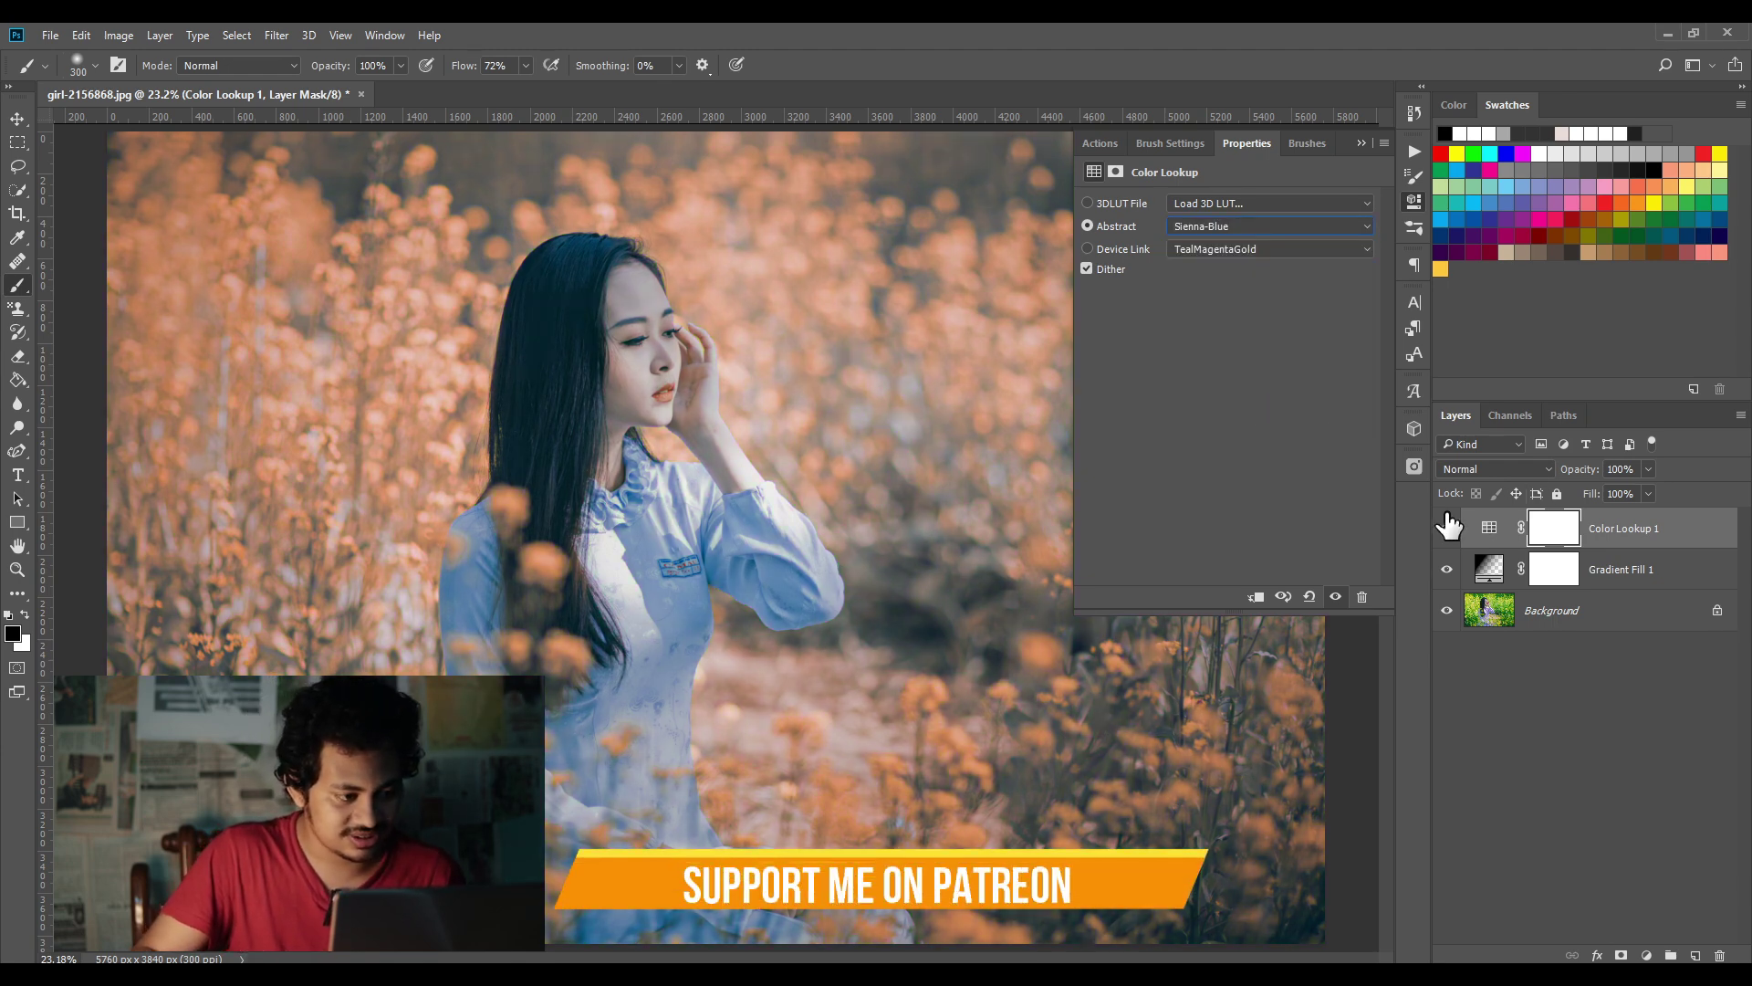